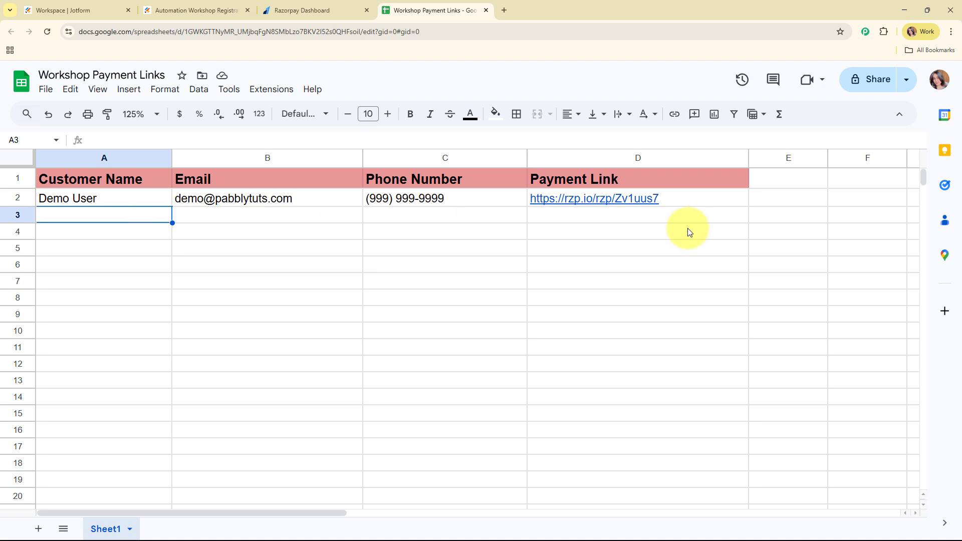
# - Switch from the Workshop Payment Links sheet to the Jotform Automation Workshop Registration Form
pyautogui.click(161, 4)
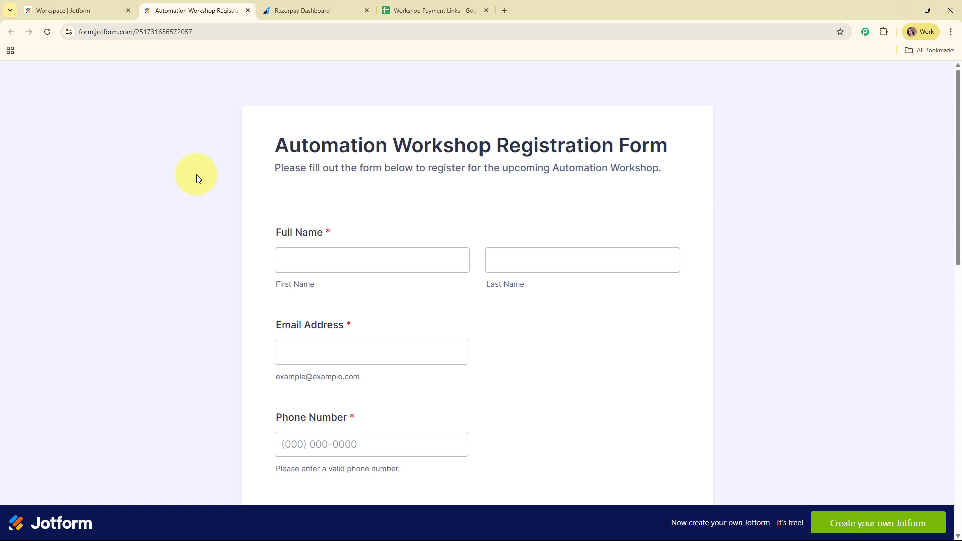
# - Scroll through the registration form, check the Razorpay dashboard, then return to the payment-links sheet
pyautogui.scroll(-12, 748, 273)
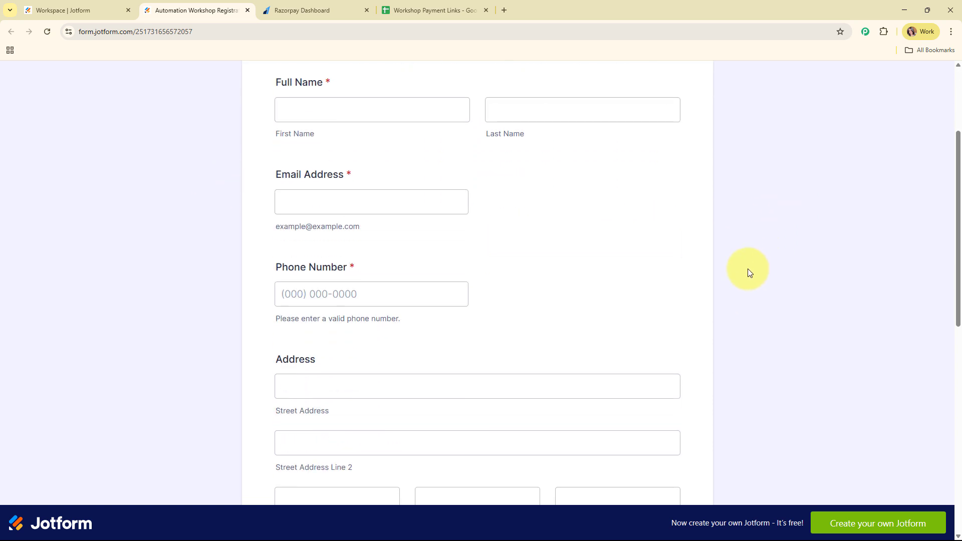
pyautogui.scroll(12, 750, 272)
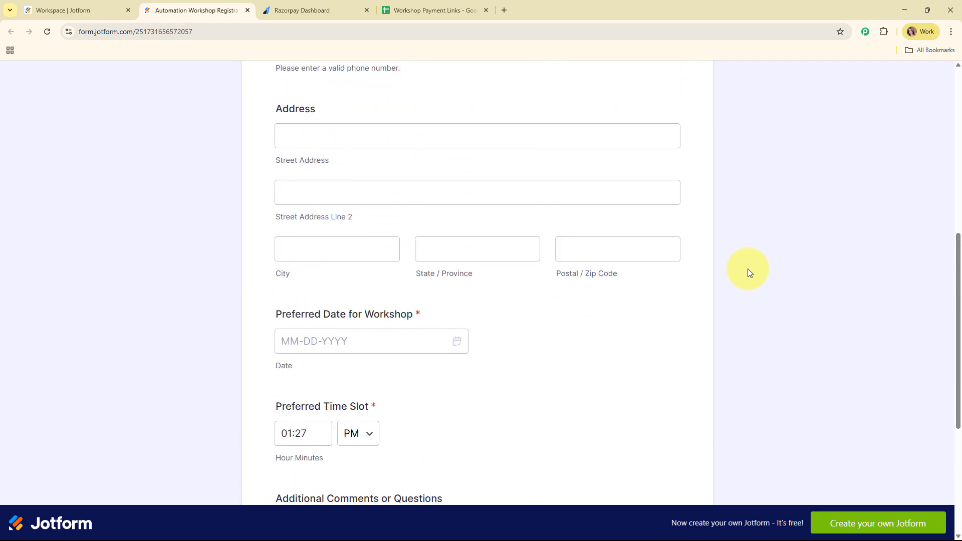
pyautogui.hotkey('ctrl', 'Tab')
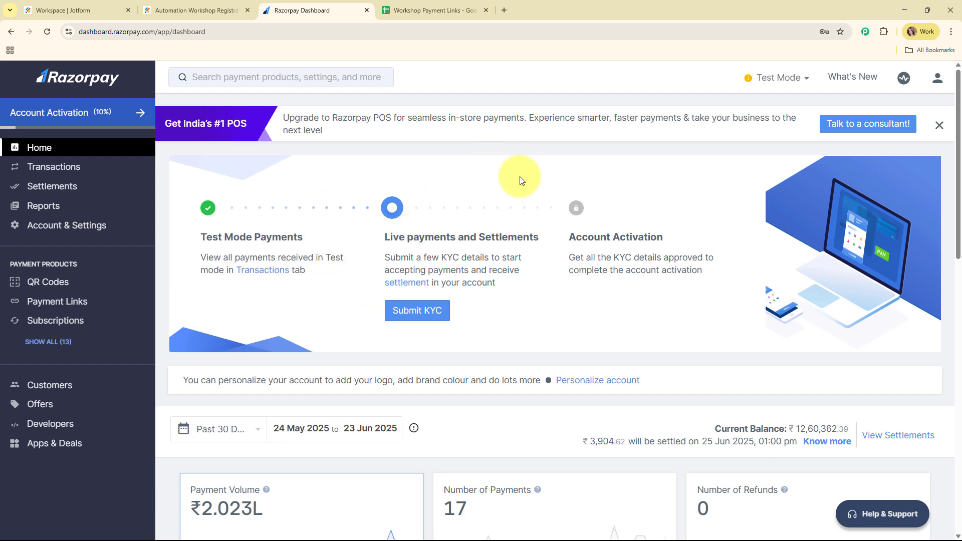
pyautogui.click(451, 10)
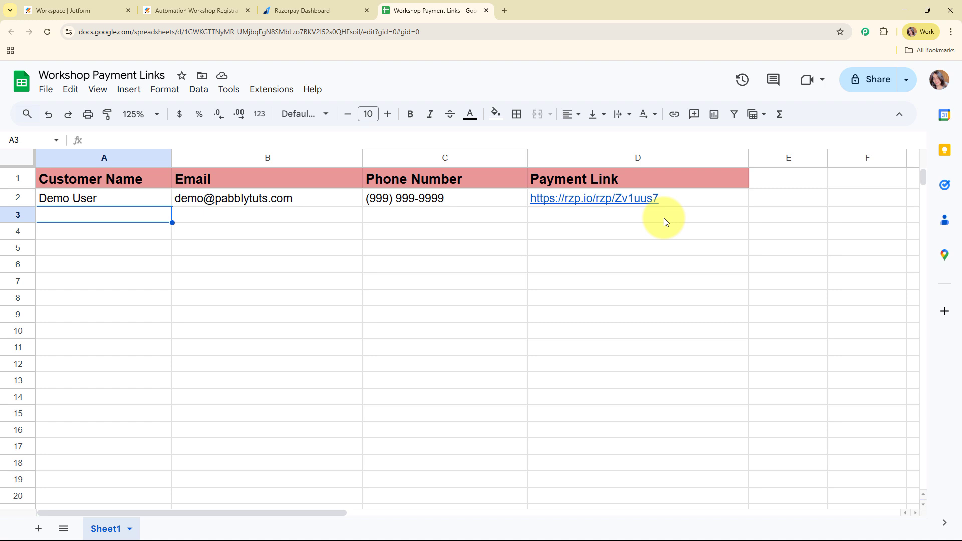
# - Inspect the sample email in B2 and phone in C2, select A3, and open a new browser tab
pyautogui.click(253, 201)
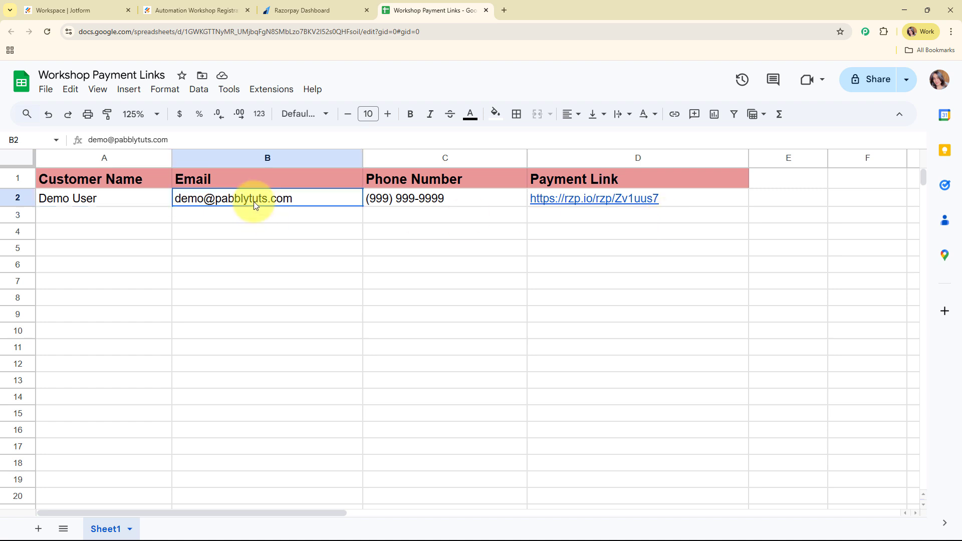
pyautogui.click(419, 201)
pyautogui.click(133, 216)
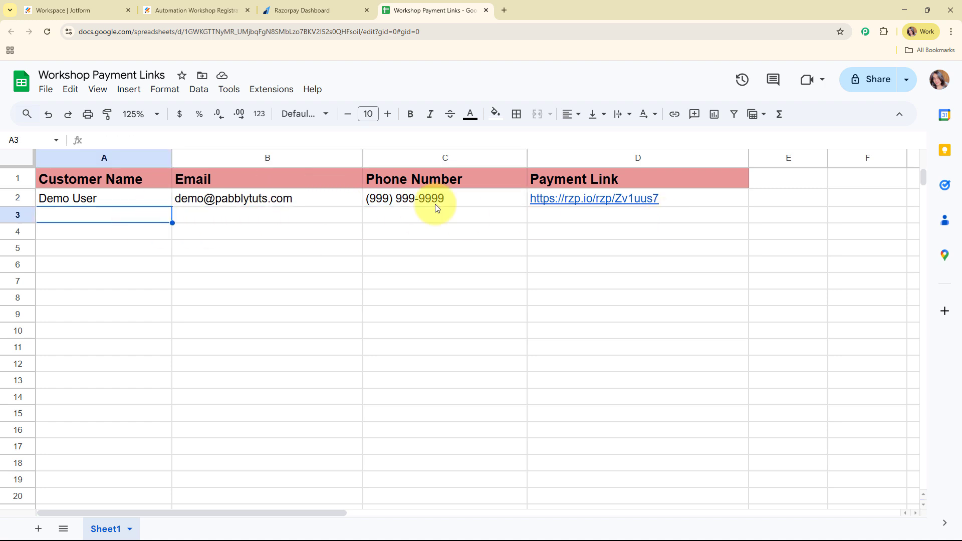
pyautogui.moveTo(545, 210)
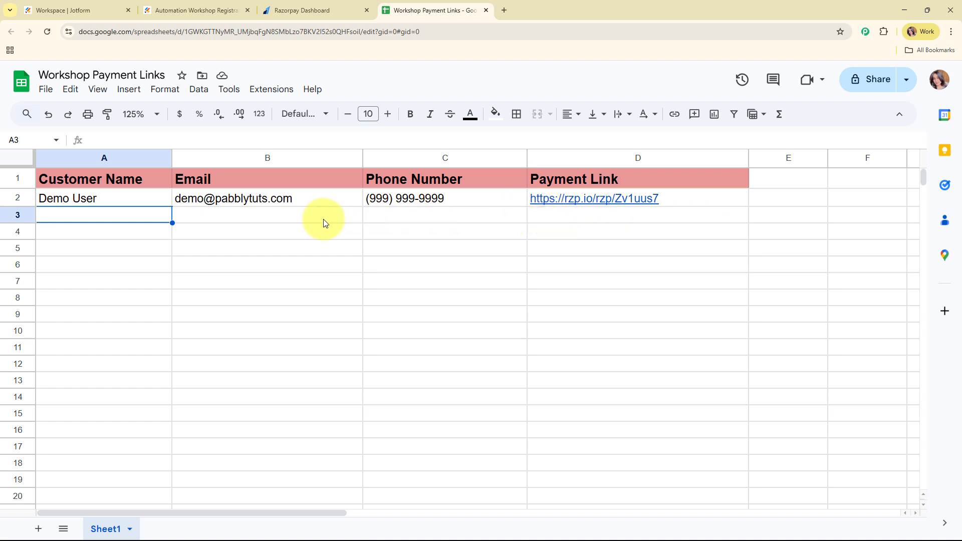
pyautogui.click(506, 10)
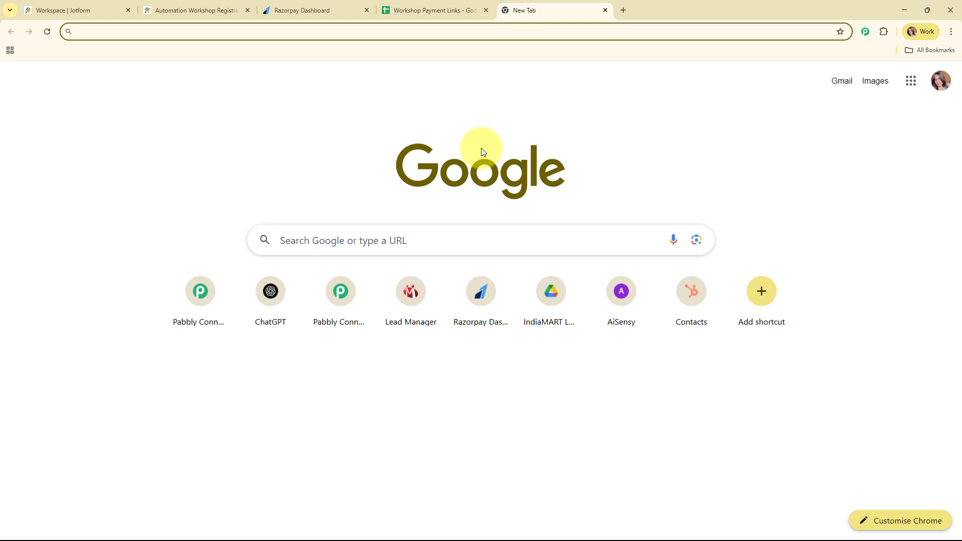
# - Search 'pabbly' in the address bar, open the Pabbly Connect site, and go to Sign In
pyautogui.write('pab')
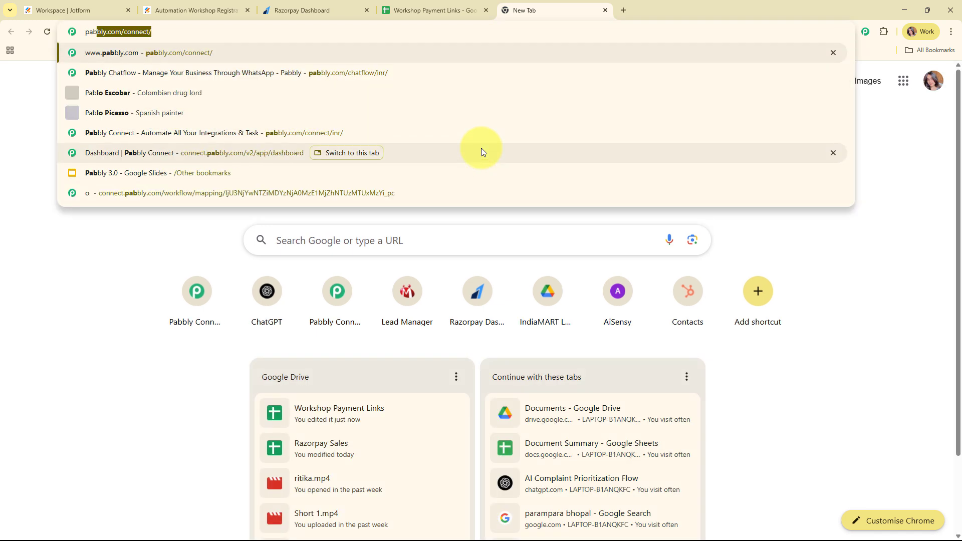
pyautogui.write('bly')
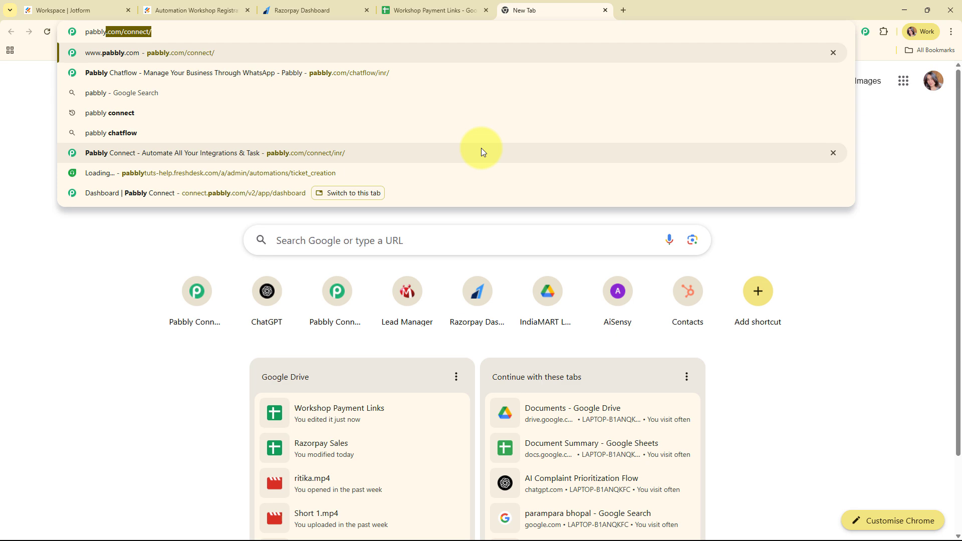
pyautogui.click(481, 150)
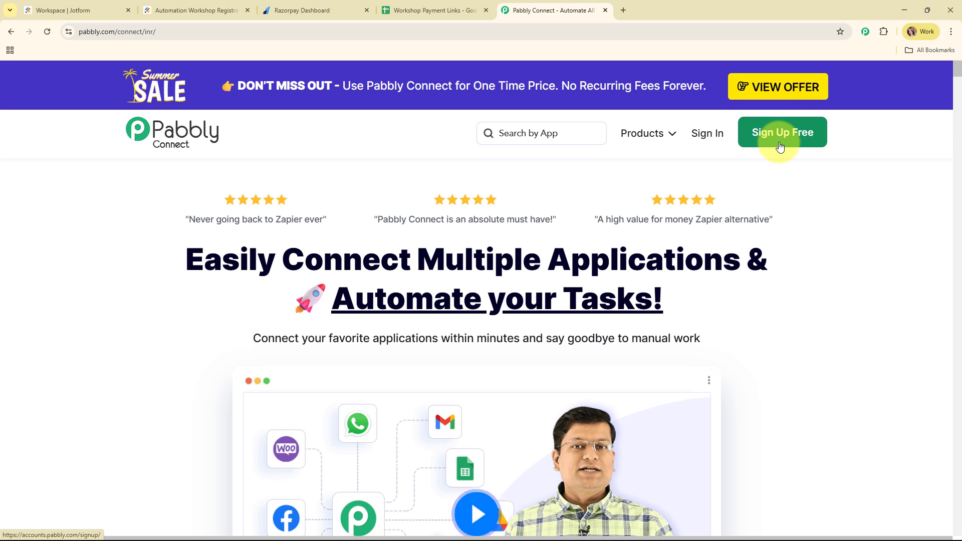
pyautogui.click(715, 134)
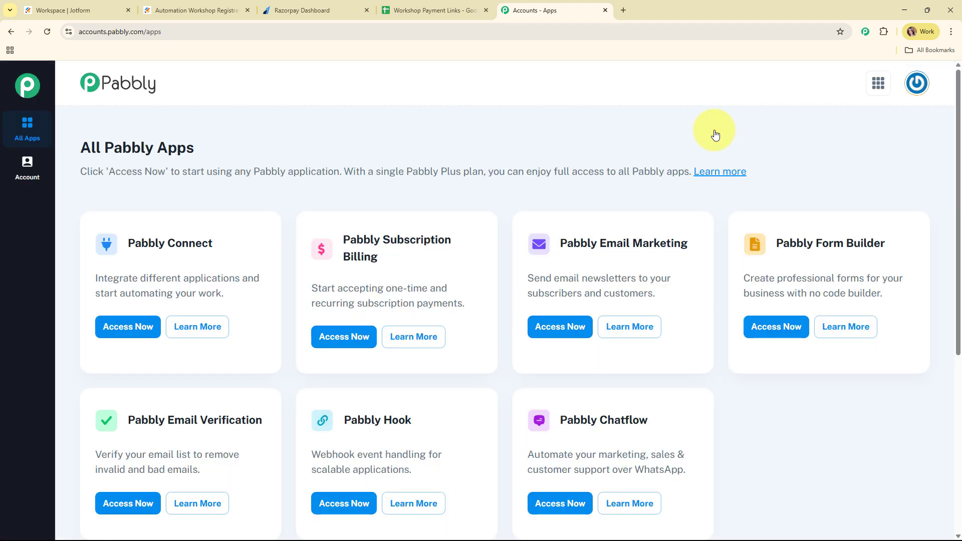
# - Launch Pabbly Connect from the All Pabbly Apps list to reach its dashboard
pyautogui.moveTo(54, 142); pyautogui.dragTo(431, 198)
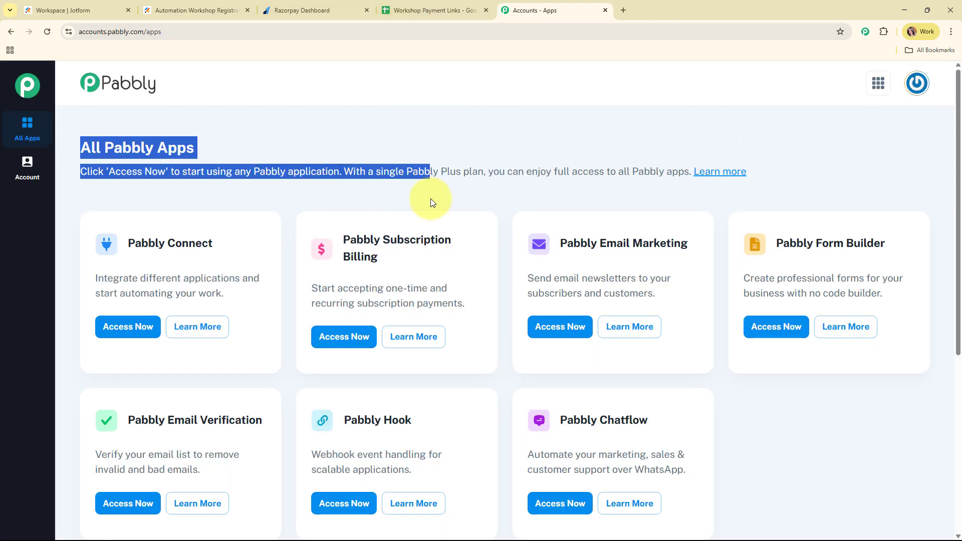
pyautogui.click(485, 138)
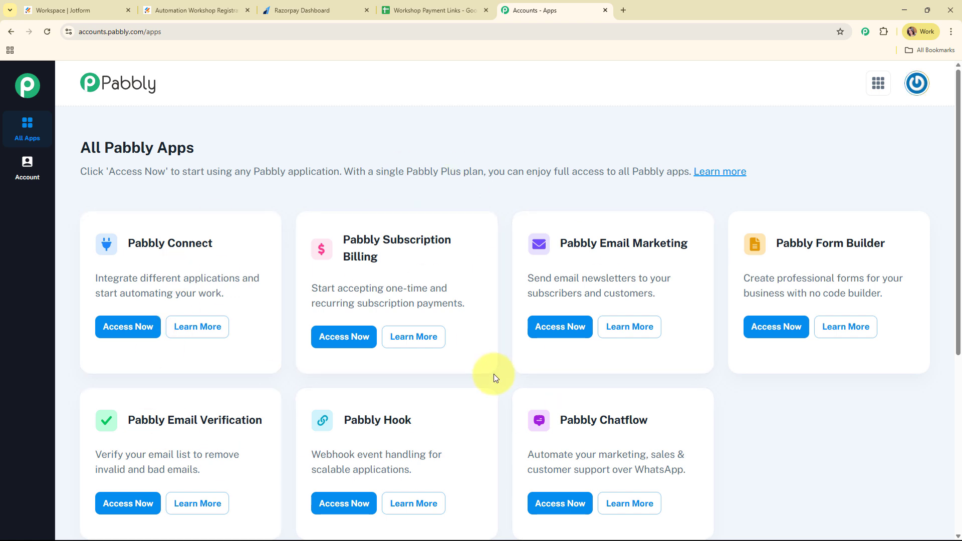
pyautogui.click(119, 335)
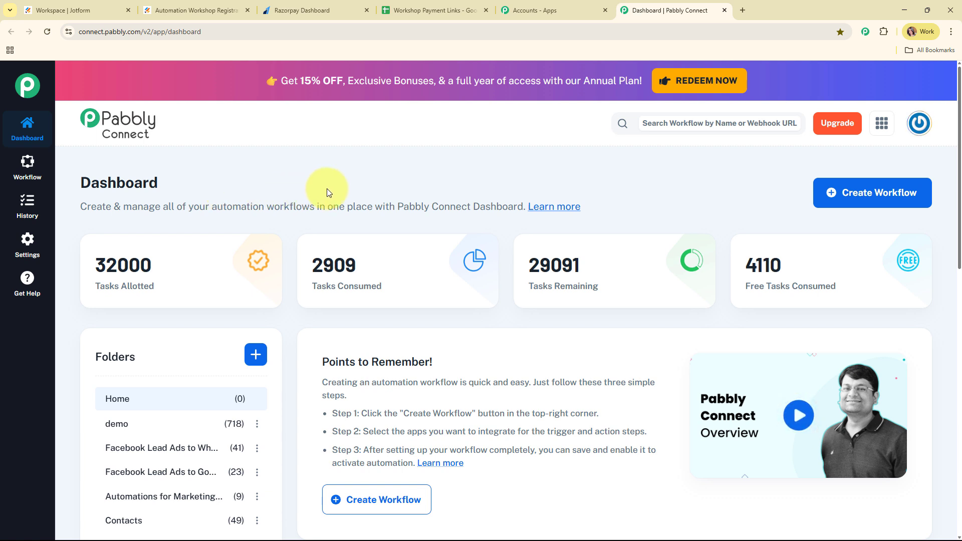
# - Start a new workflow named 'Generate and Save Razorpay Payment Link in Google Sheets on Jotform Submission'
pyautogui.click(875, 204)
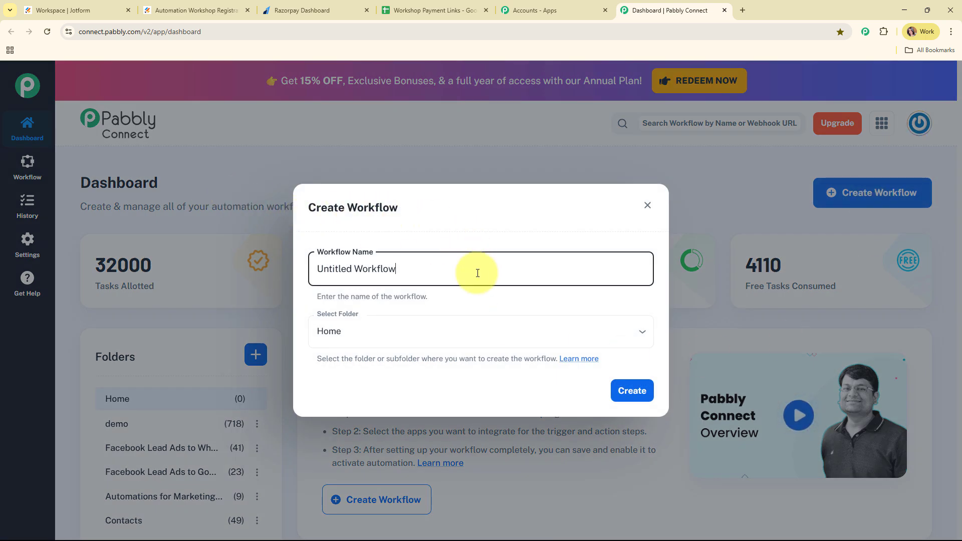
pyautogui.moveTo(457, 272); pyautogui.dragTo(298, 274)
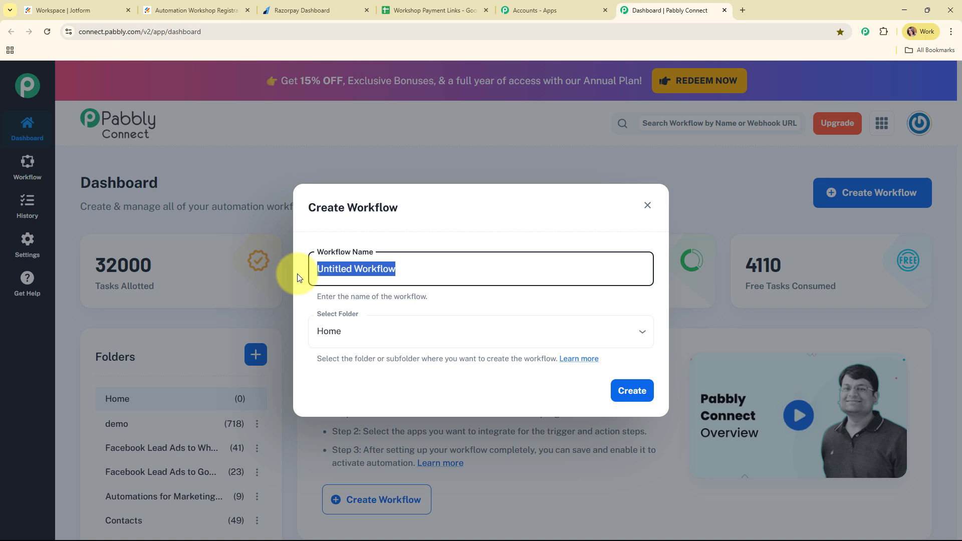
pyautogui.write('Create and Save Razorpay Payment Link in Google Sheets on Jotform Submission')
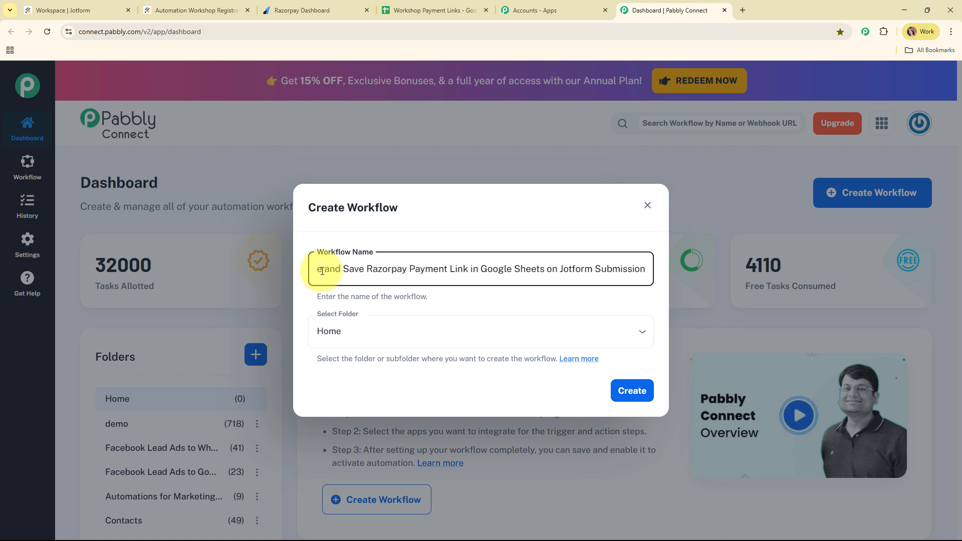
pyautogui.moveTo(327, 271); pyautogui.dragTo(629, 269)
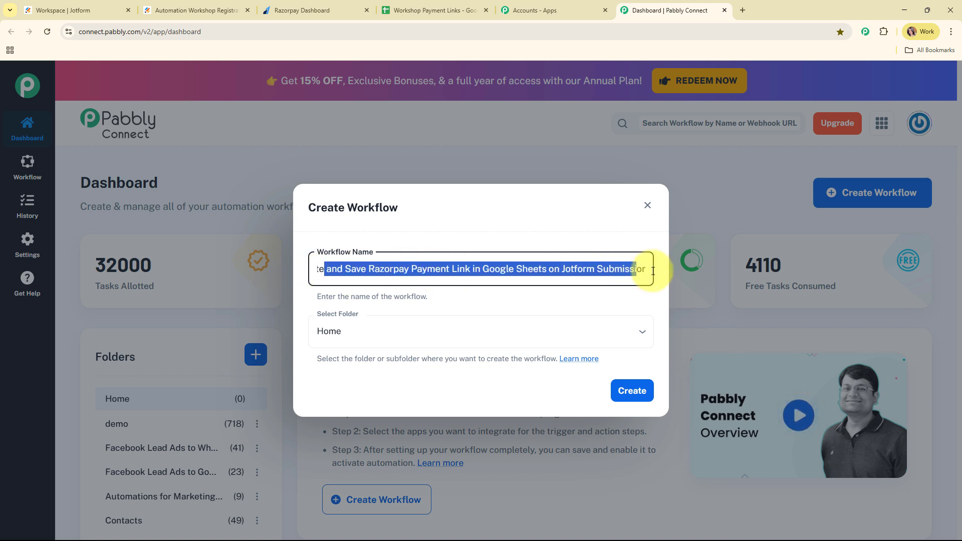
pyautogui.click(524, 301)
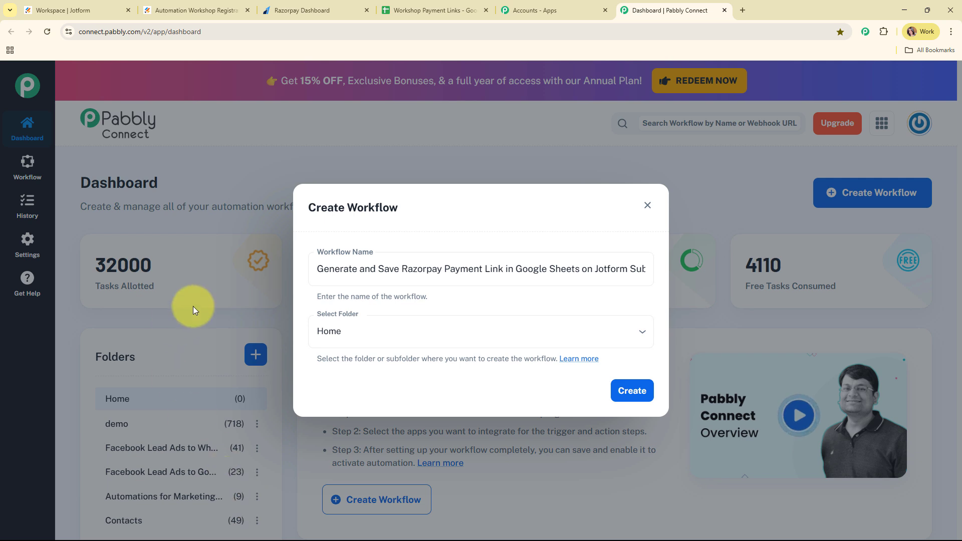
# - Put the workflow in the Automations folder and bring up the folder help article
pyautogui.click(441, 333)
pyautogui.click(466, 300)
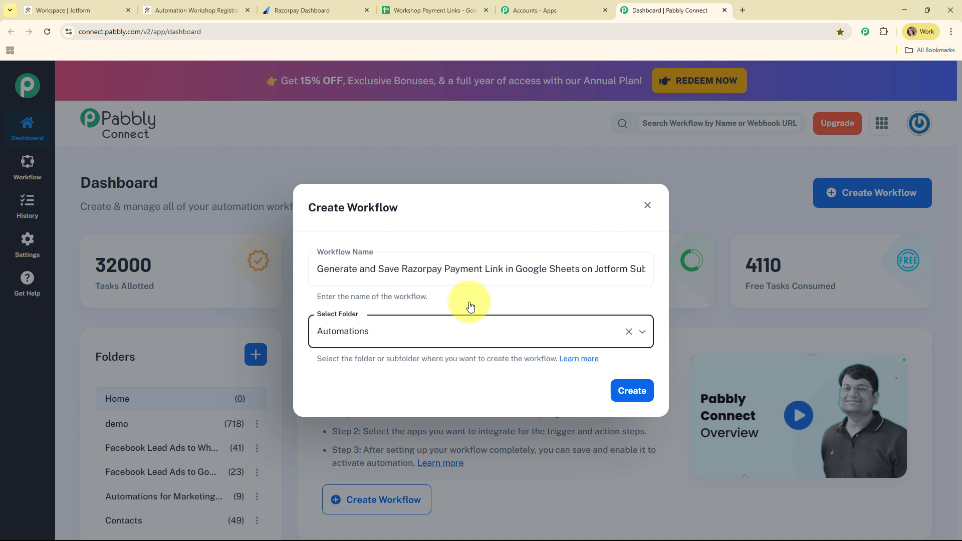
pyautogui.click(579, 360)
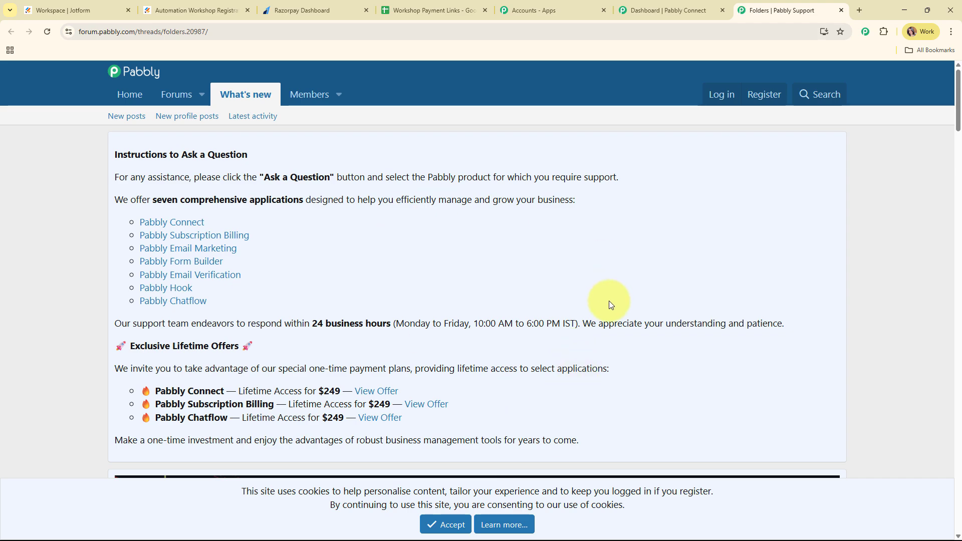
# - Read through the Folders support thread, then close it to return to Pabbly Connect
pyautogui.scroll(-3, 609, 301)
pyautogui.scroll(-20, 609, 300)
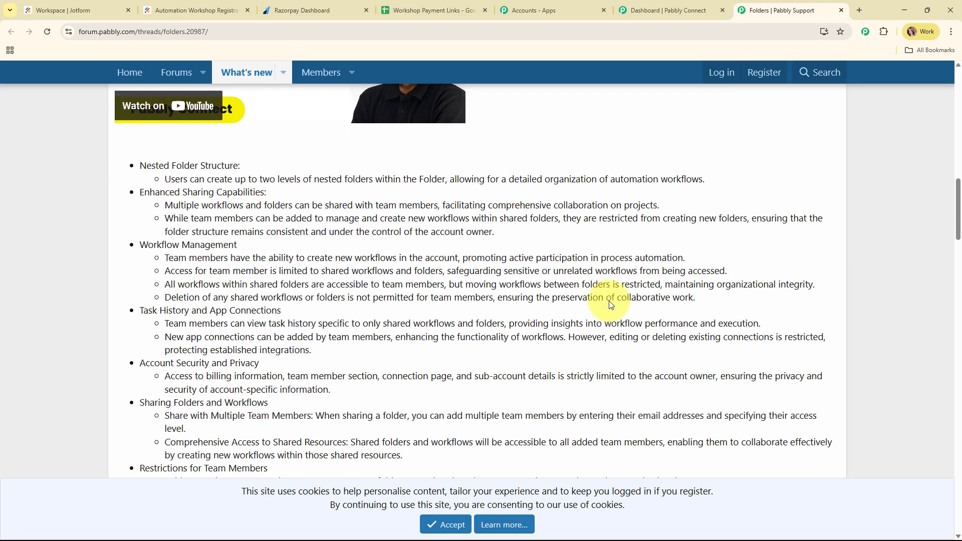
pyautogui.scroll(-15, 609, 301)
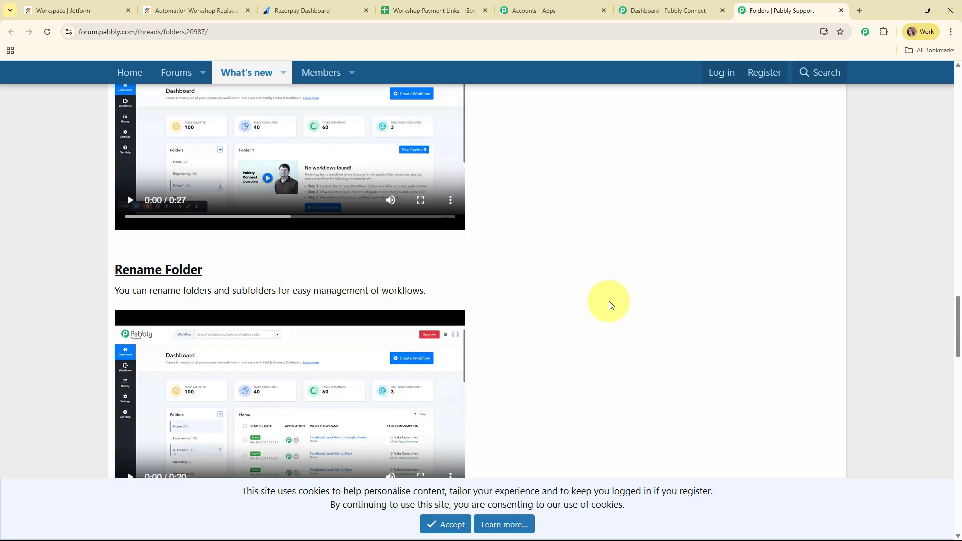
pyautogui.scroll(15, 609, 300)
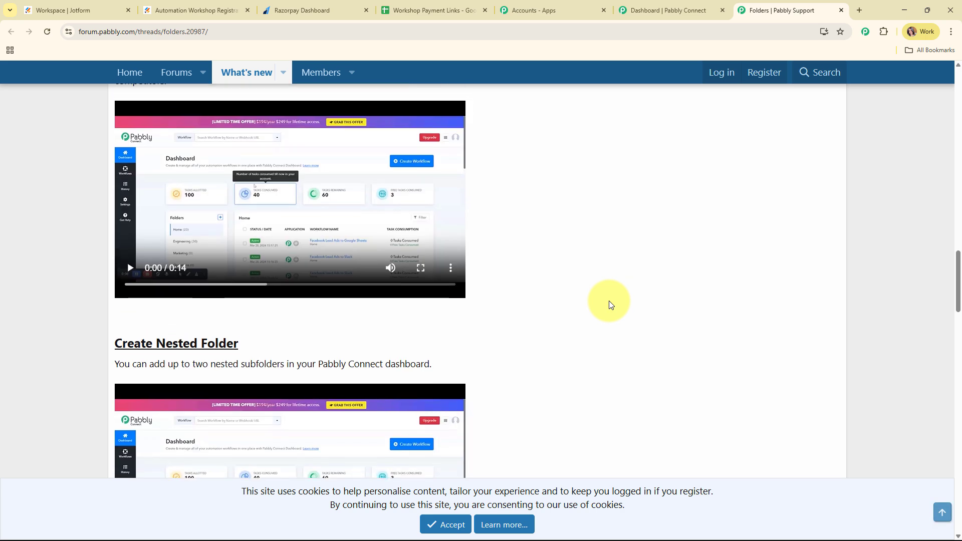
pyautogui.scroll(1, 609, 300)
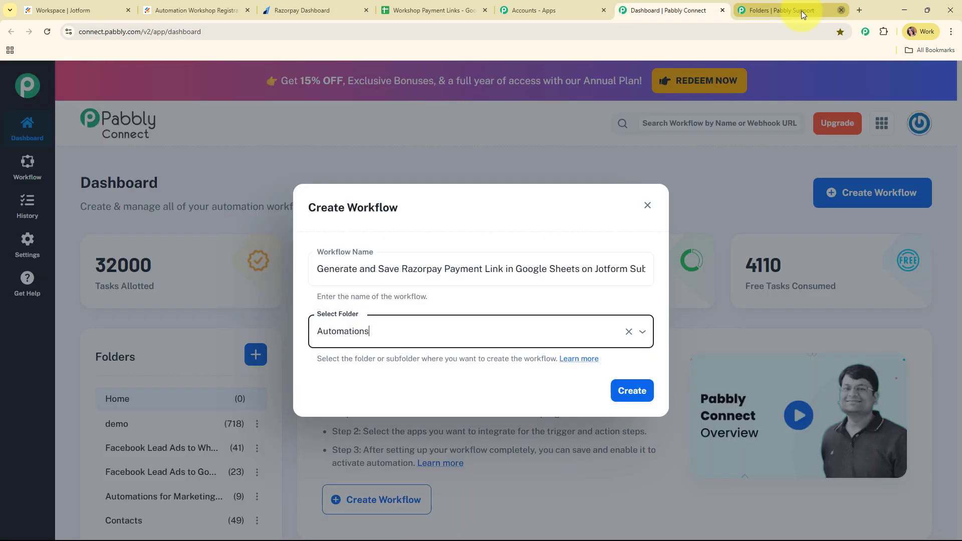
pyautogui.click(841, 10)
# - Create the named workflow and expand its trigger step
pyautogui.click(647, 396)
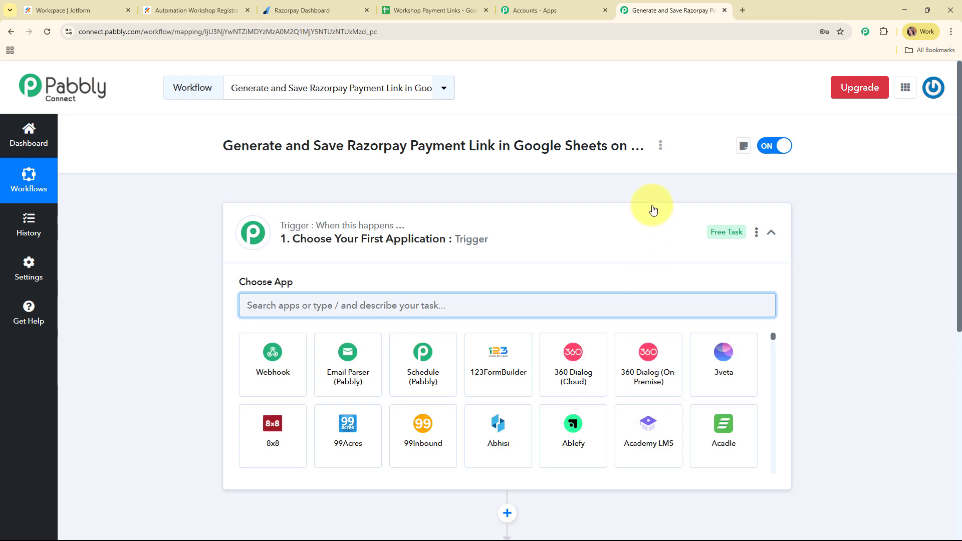
pyautogui.click(662, 244)
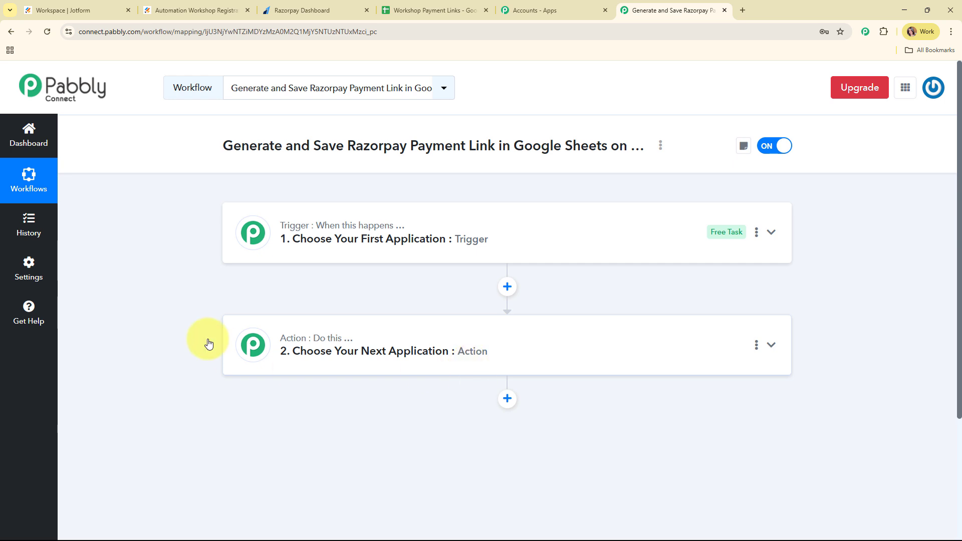
pyautogui.click(565, 250)
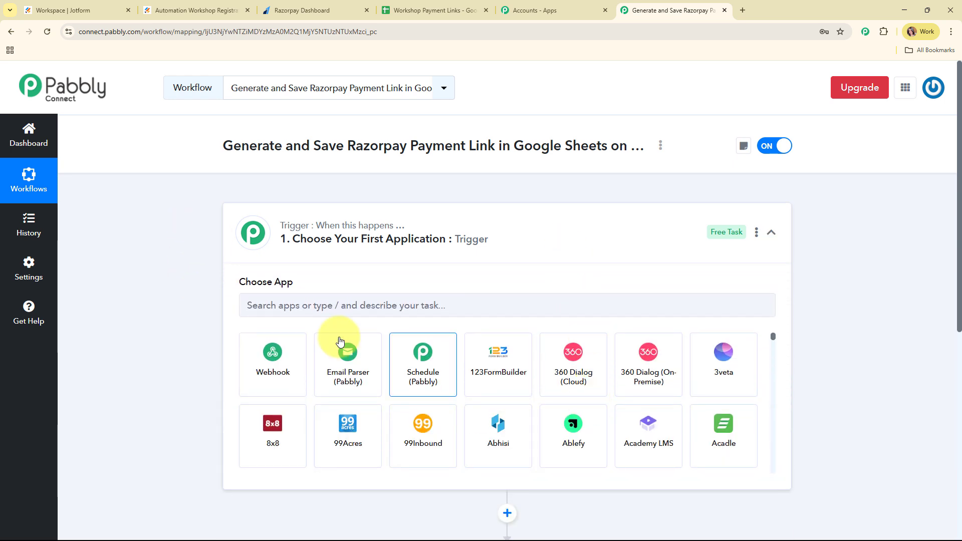
# - Search 'jot', choose Jotform as the trigger app, and select the New Response event
pyautogui.click(339, 310)
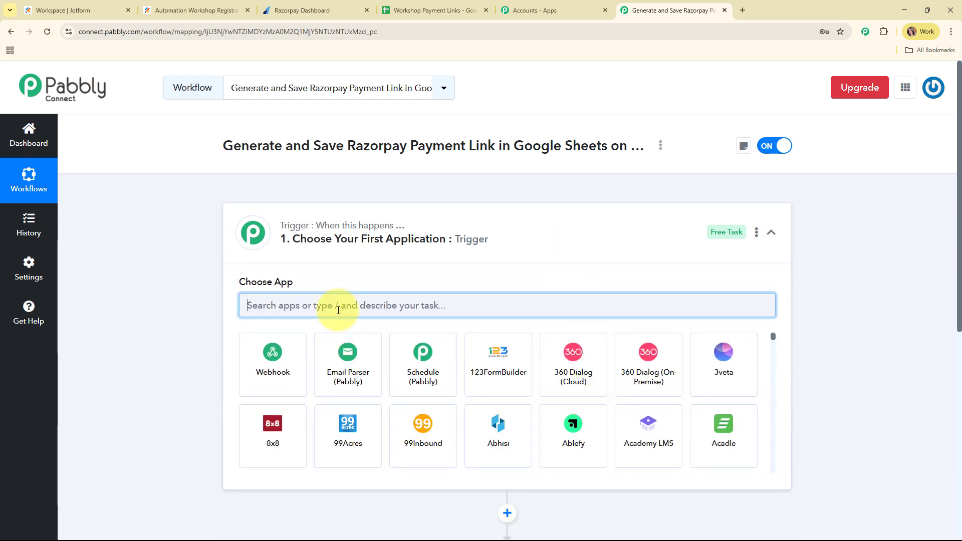
pyautogui.write('jot')
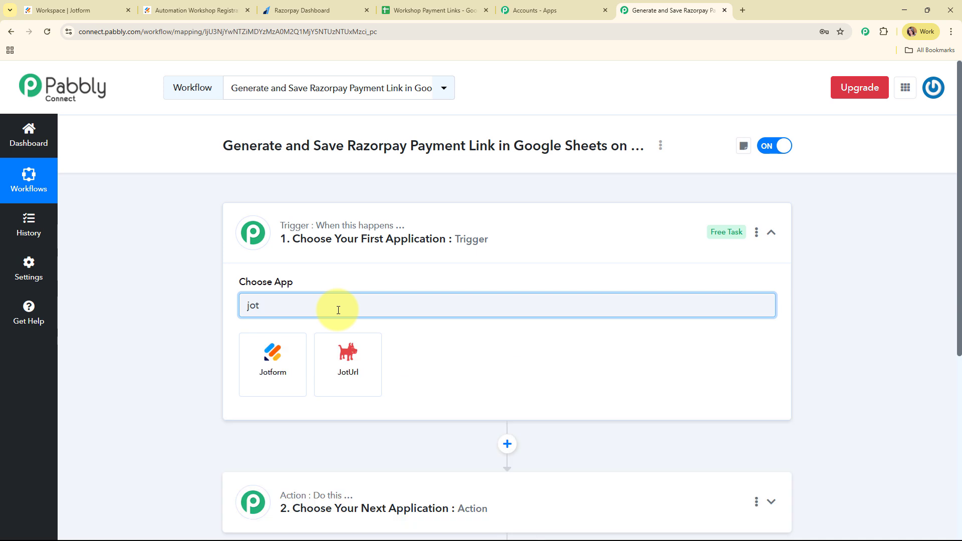
pyautogui.click(275, 377)
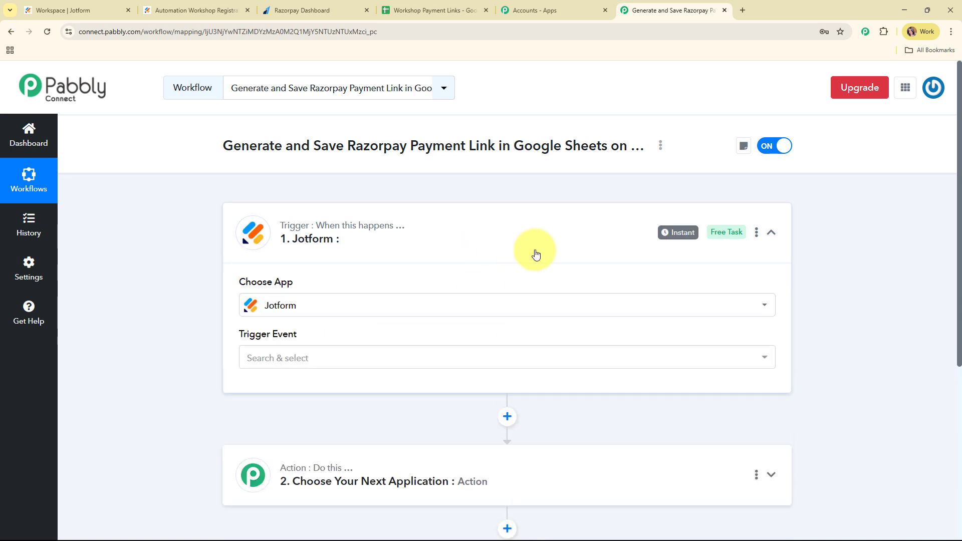
pyautogui.scroll(-2, 535, 253)
pyautogui.click(383, 263)
pyautogui.click(376, 323)
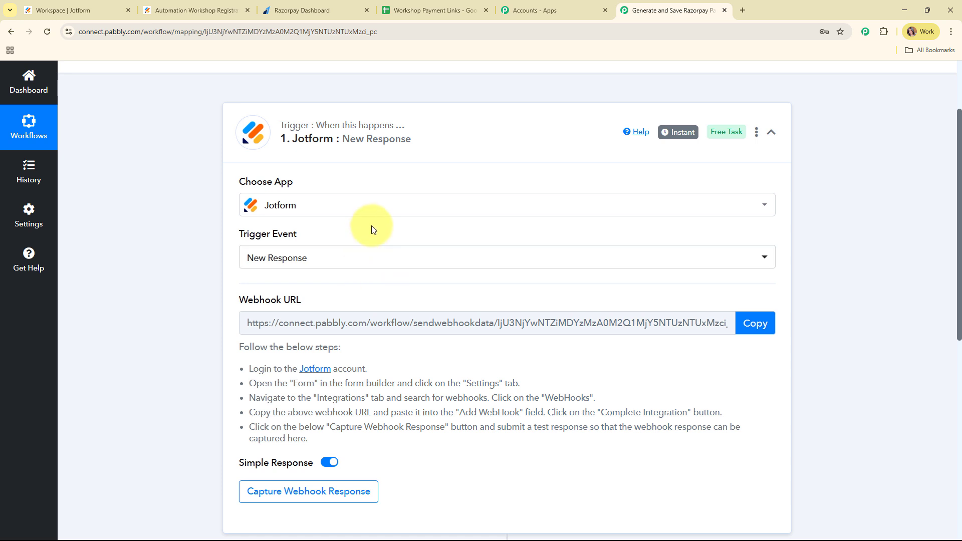
# - Copy the Jotform webhook URL, start capturing a webhook response, and switch to the Jotform workspace
pyautogui.scroll(-1, 359, 210)
pyautogui.moveTo(322, 189); pyautogui.dragTo(196, 191)
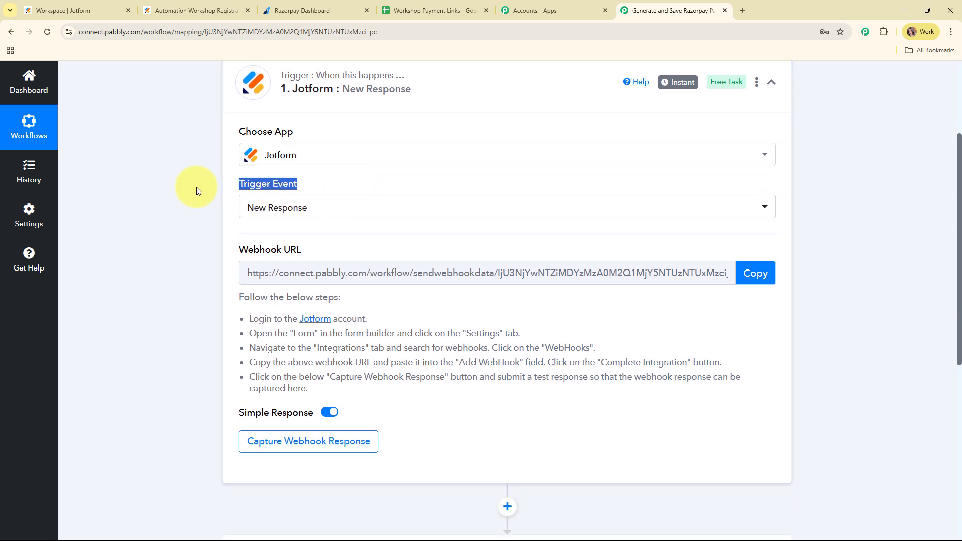
pyautogui.click(363, 243)
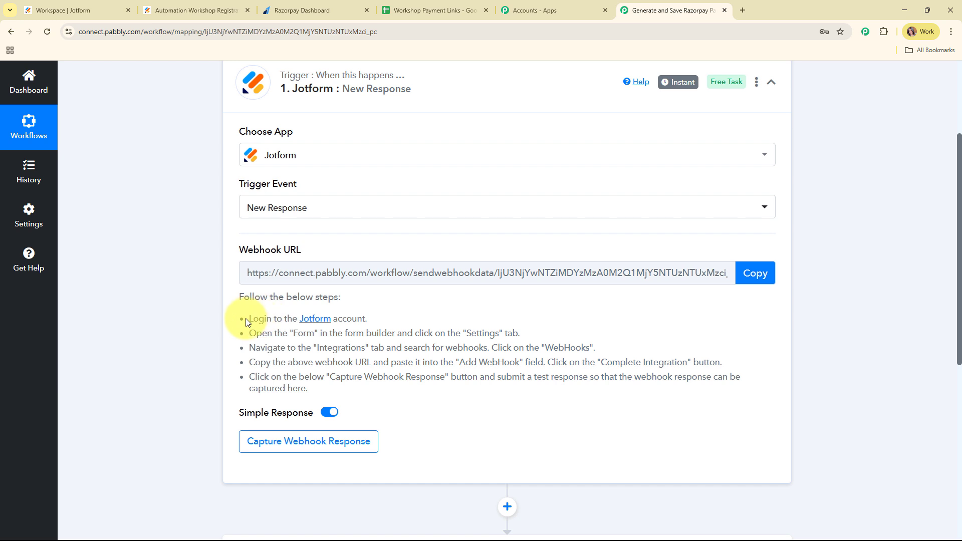
pyautogui.moveTo(251, 317); pyautogui.dragTo(394, 409)
pyautogui.click(781, 261)
pyautogui.click(757, 281)
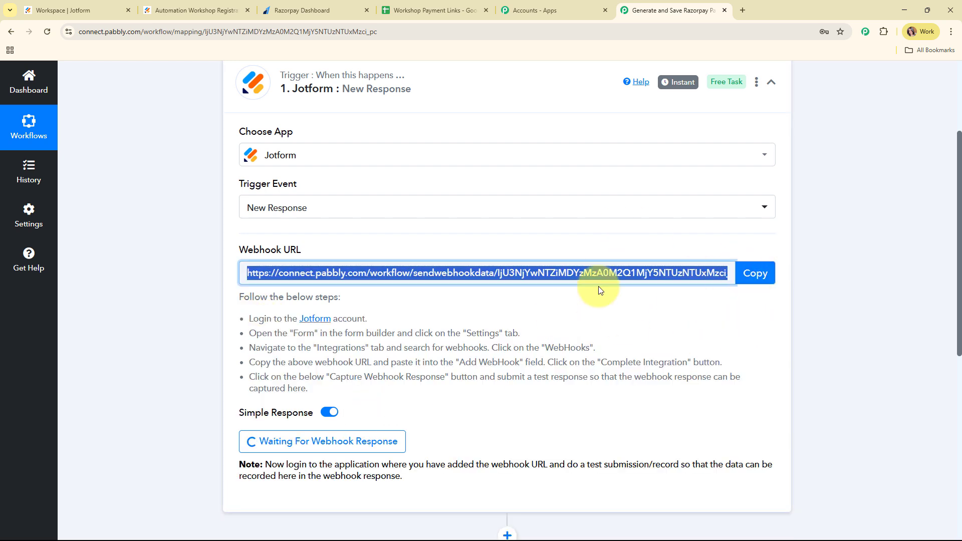
pyautogui.click(116, 10)
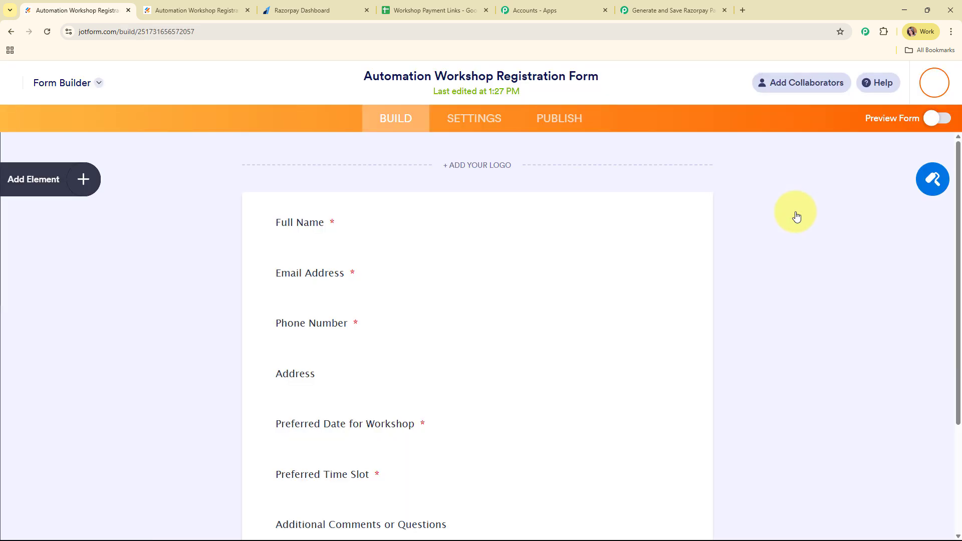
# - Open the form's existing Webhooks integration under Settings > Integrations for editing
pyautogui.click(479, 118)
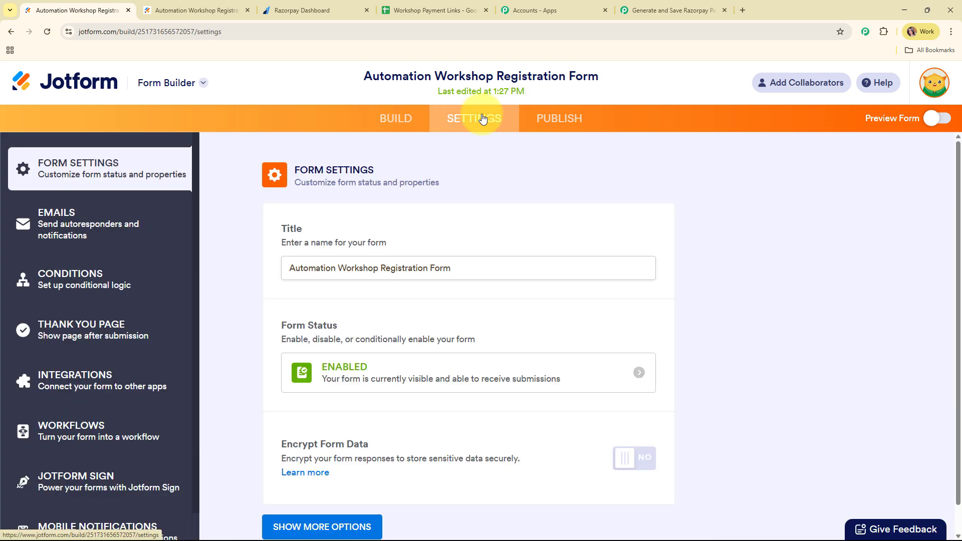
pyautogui.click(105, 383)
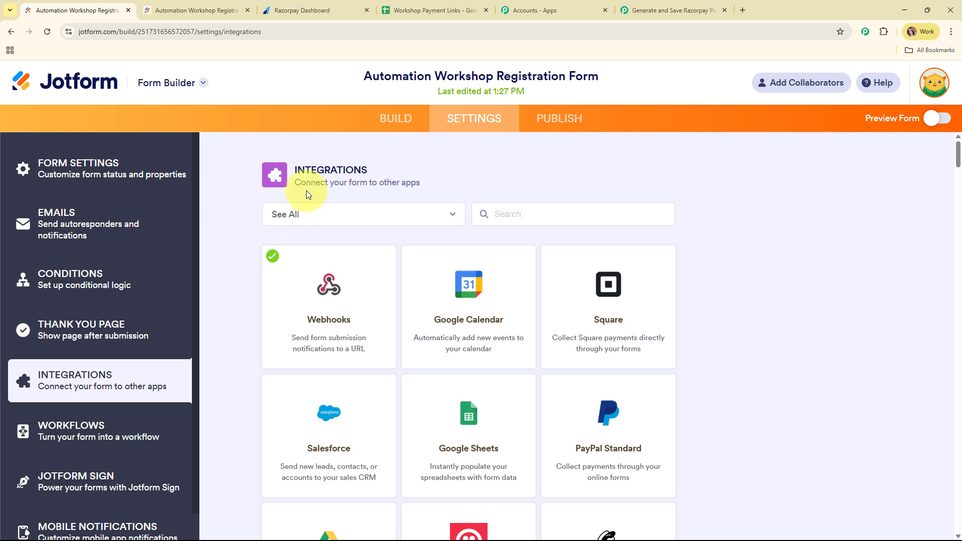
pyautogui.click(341, 301)
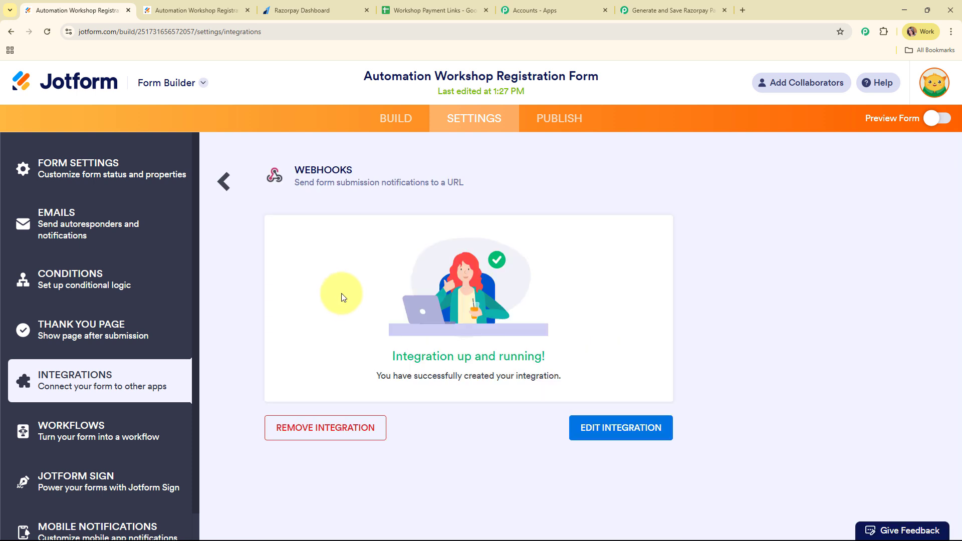
pyautogui.click(650, 431)
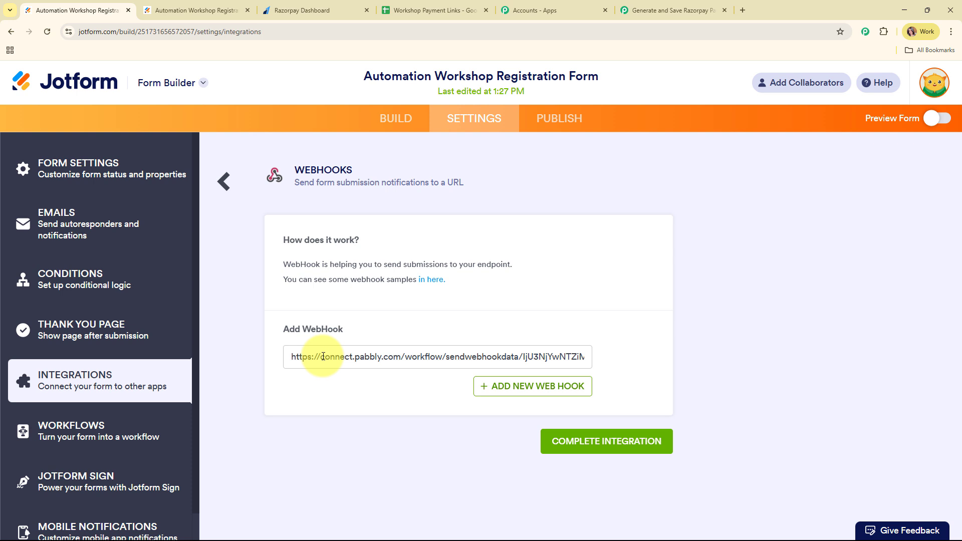
# - Replace the old webhook address with the Pabbly Connect URL and complete the integration
pyautogui.tripleClick(323, 357)
pyautogui.press('BackSpace')
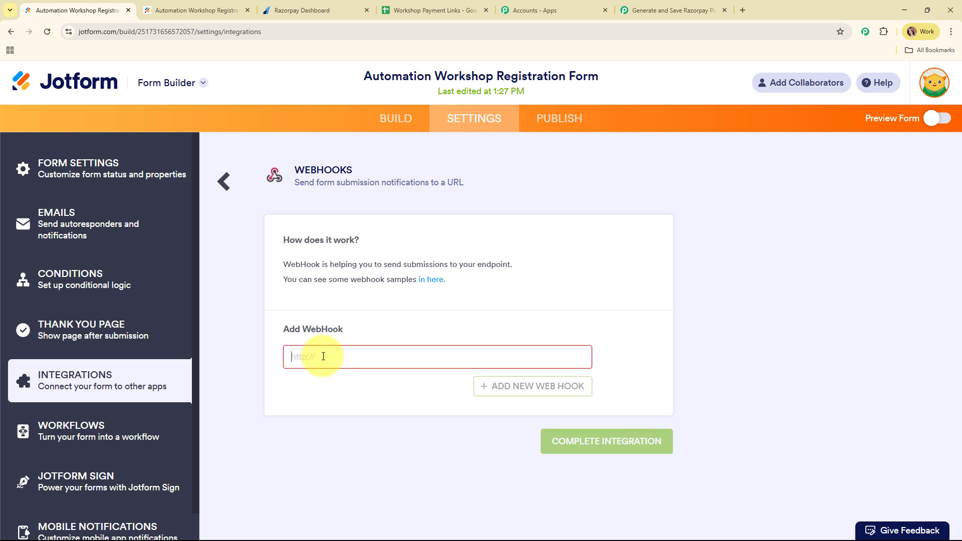
pyautogui.hotkey('ctrl', 'v')
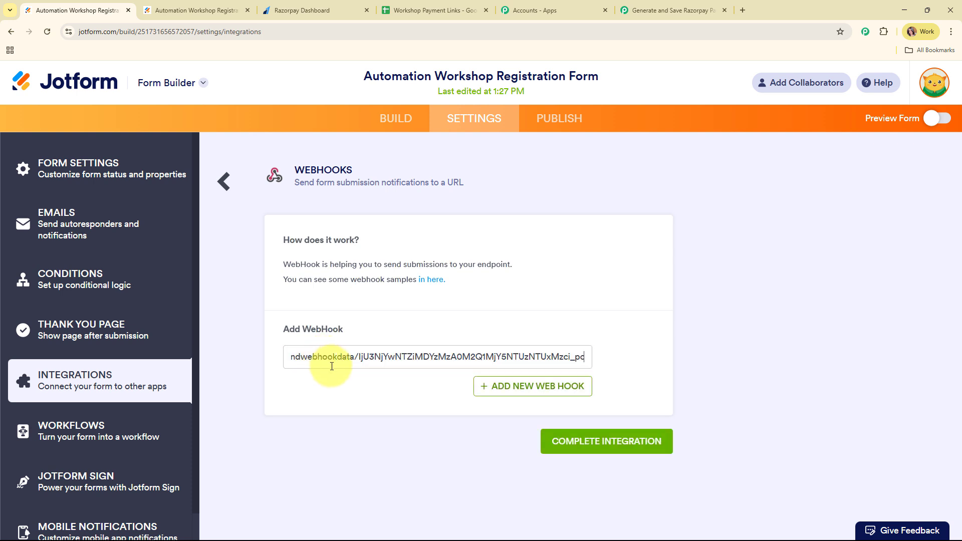
pyautogui.click(588, 443)
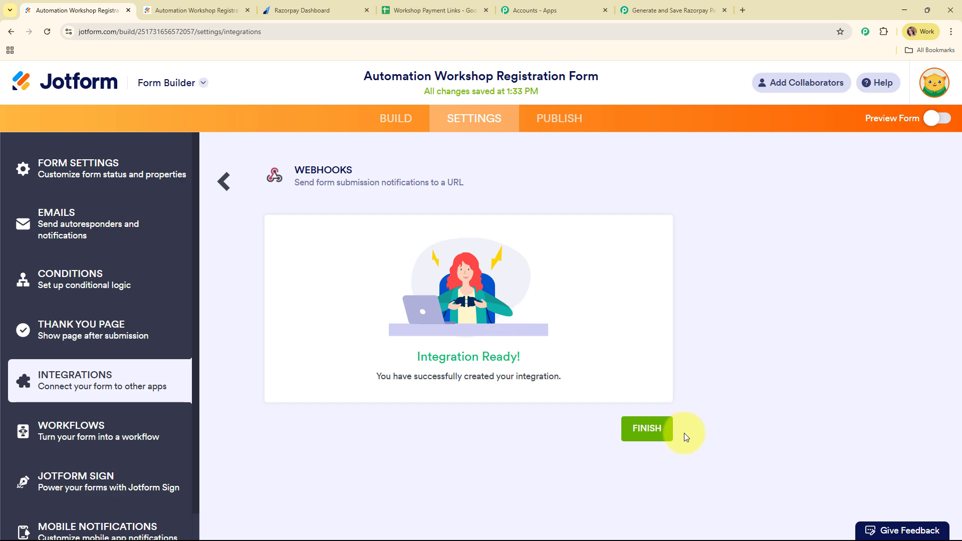
# - Finish the webhook setup and open the published registration form in a new tab
pyautogui.click(659, 438)
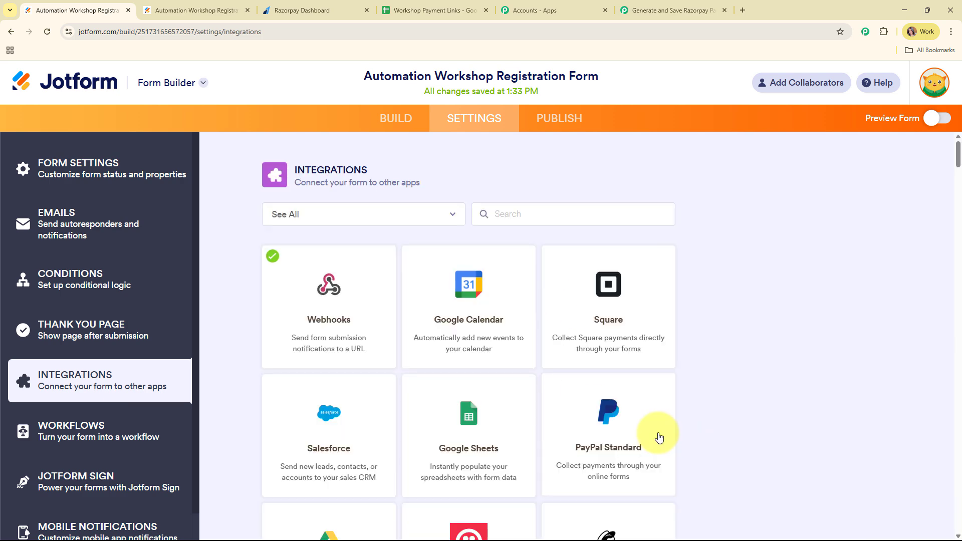
pyautogui.click(553, 124)
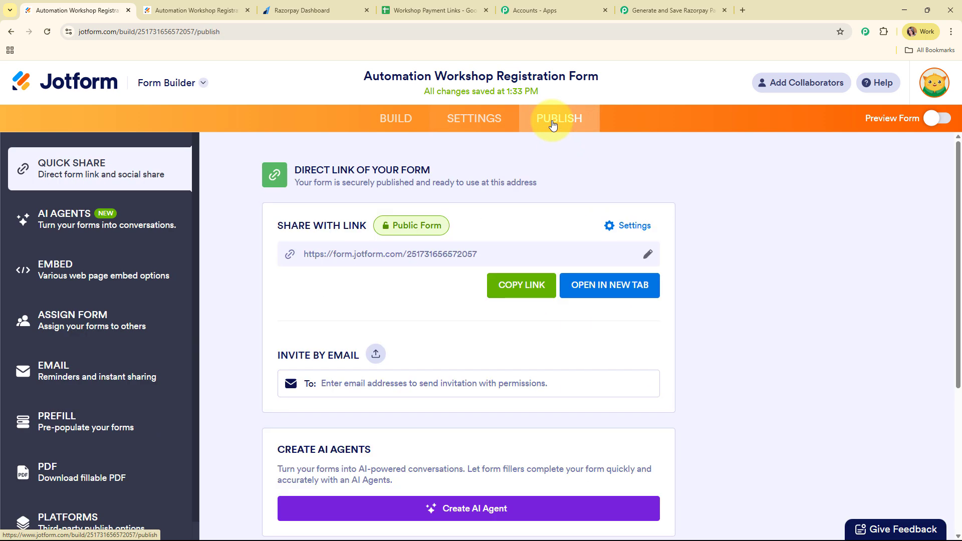
pyautogui.click(600, 295)
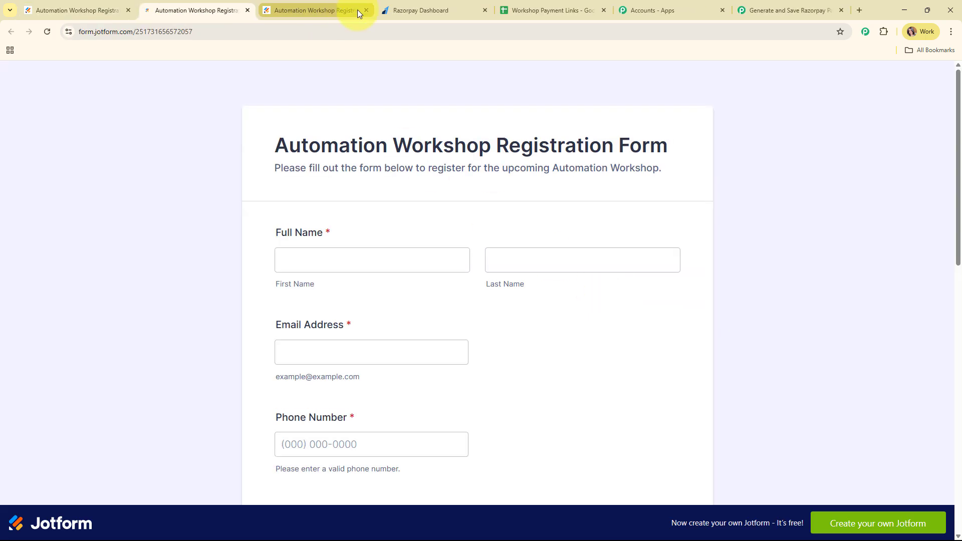
# - Check the Pabbly workflow is waiting, then return to the live registration form
pyautogui.click(671, 4)
pyautogui.scroll(-4, 509, 423)
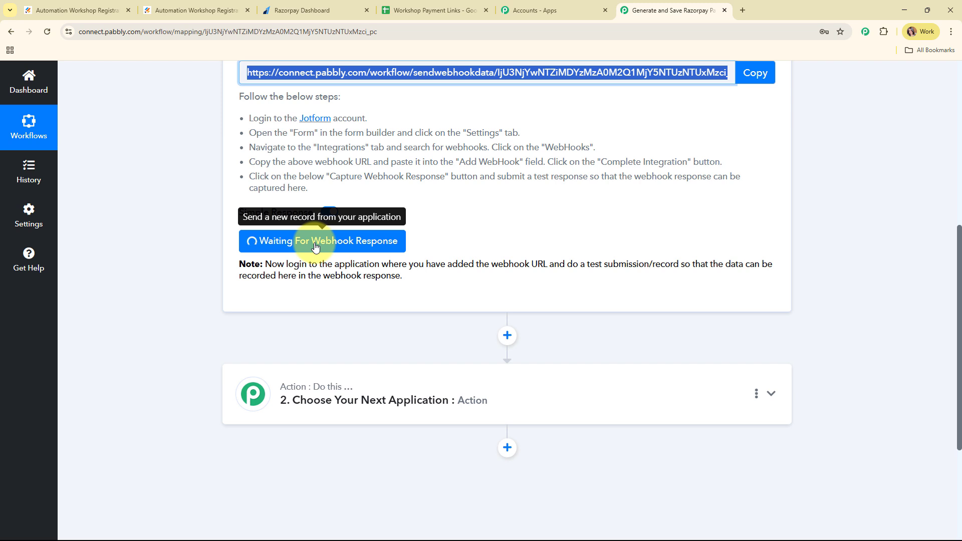
pyautogui.click(150, 5)
pyautogui.scroll(-2, 651, 346)
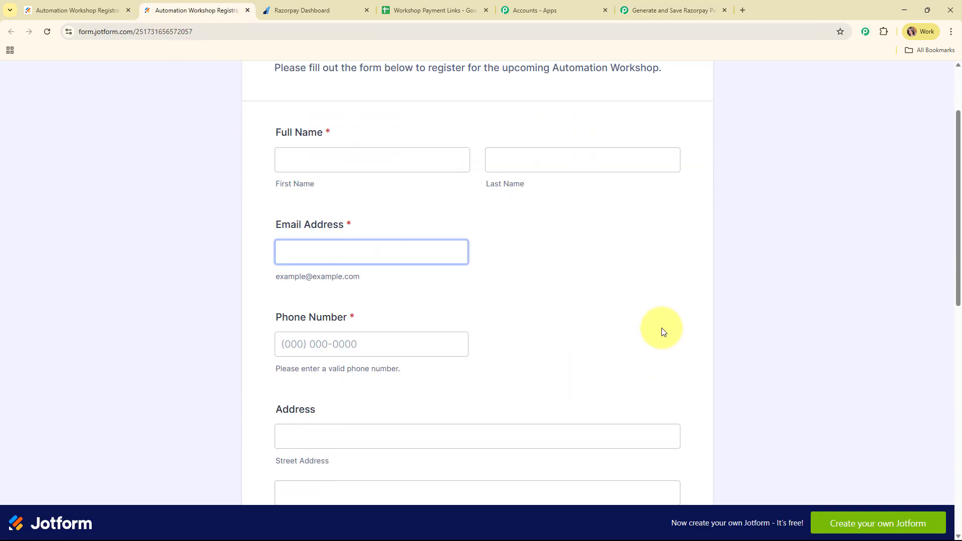
# - Enter the registrant's first and last name, email address and phone number
pyautogui.click(348, 155)
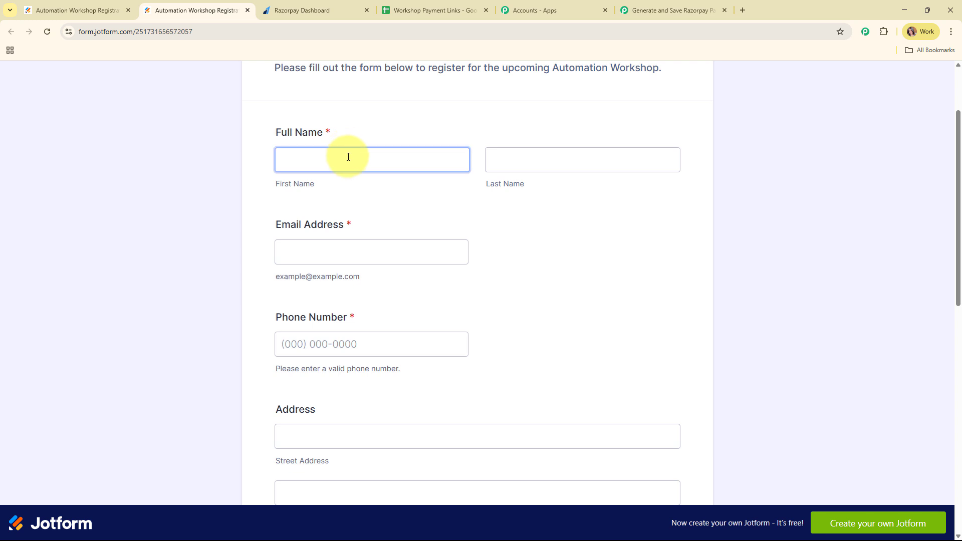
pyautogui.click(349, 157)
pyautogui.write('Dummy')
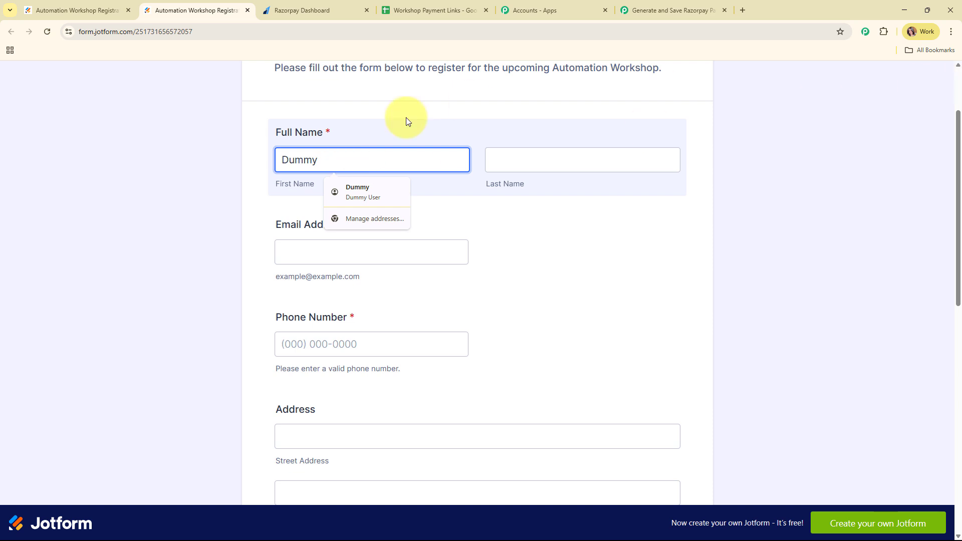
pyautogui.click(634, 167)
pyautogui.write('User')
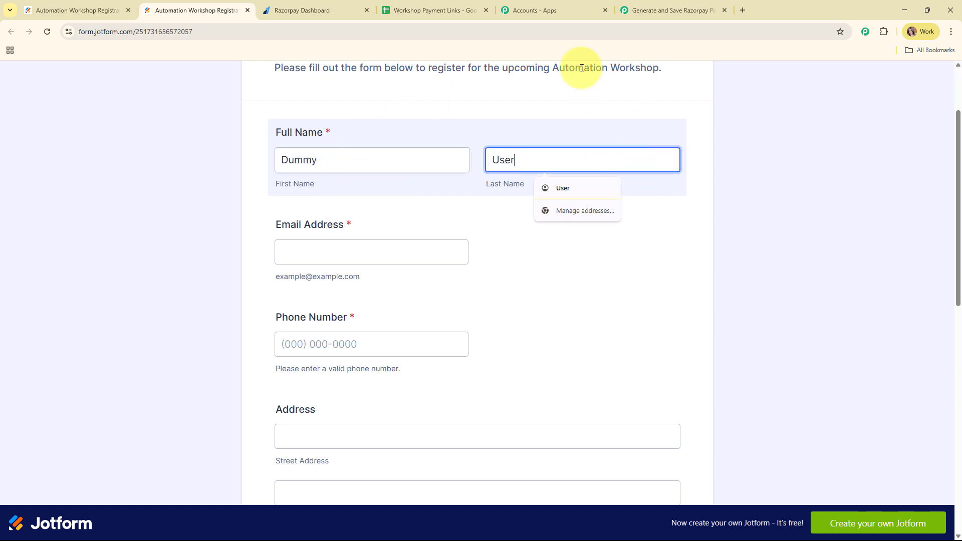
pyautogui.click(318, 259)
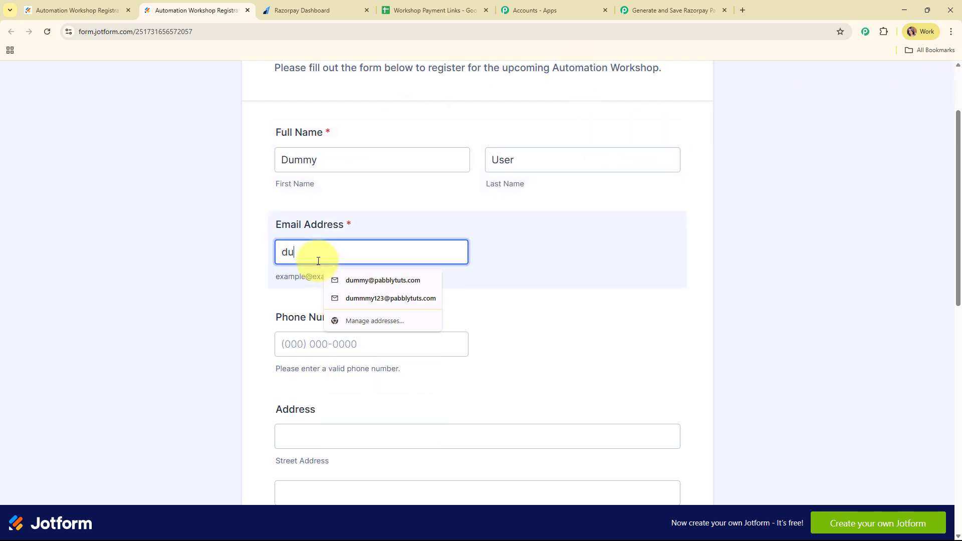
pyautogui.click(315, 339)
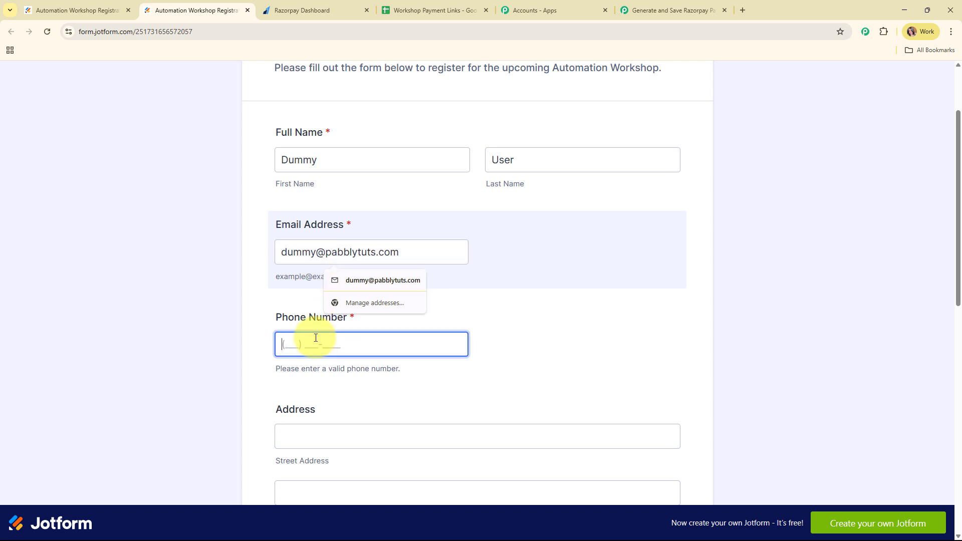
pyautogui.write('8484848484')
# - Fill in the registrant's street address, city, state and postal code
pyautogui.scroll(-4, 321, 321)
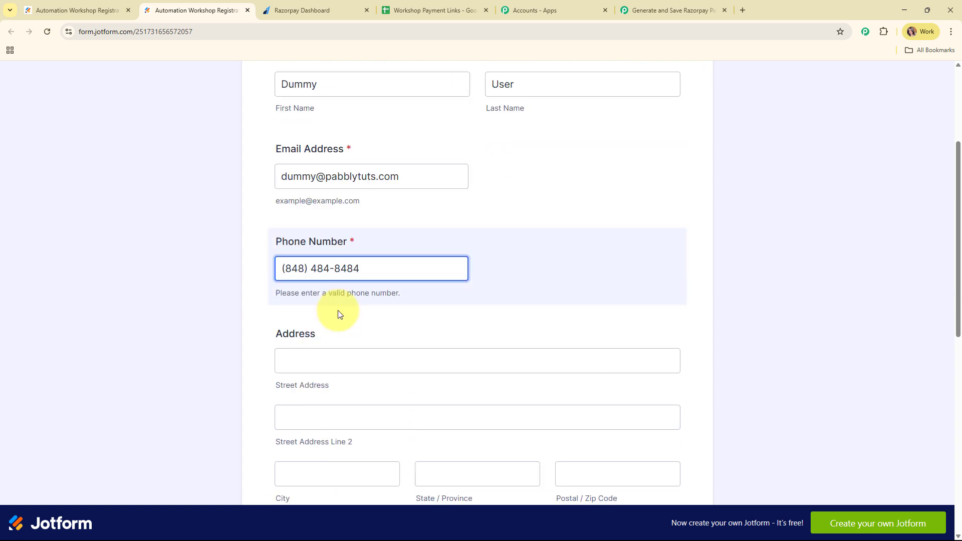
pyautogui.click(341, 243)
pyautogui.write('1')
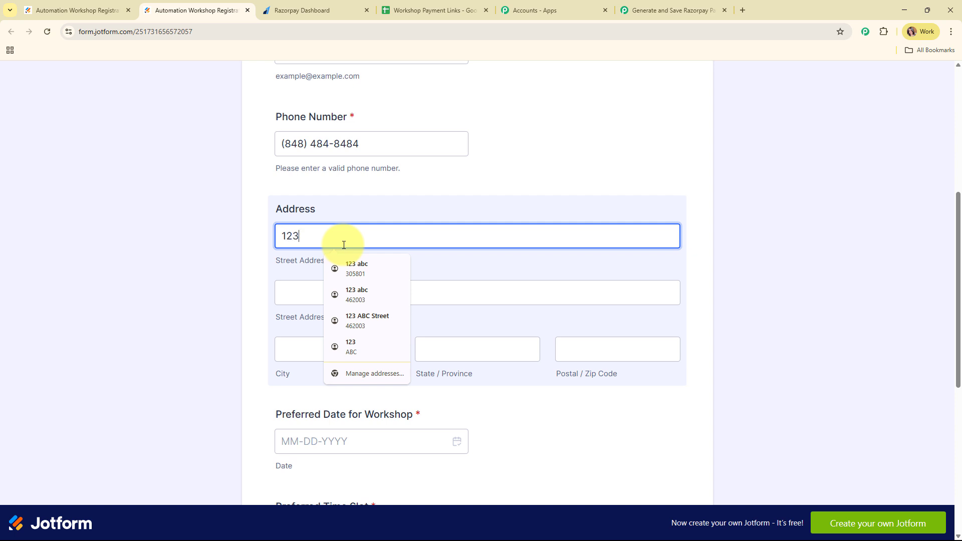
pyautogui.write('23 Street')
pyautogui.scroll(-2, 343, 284)
pyautogui.click(344, 255)
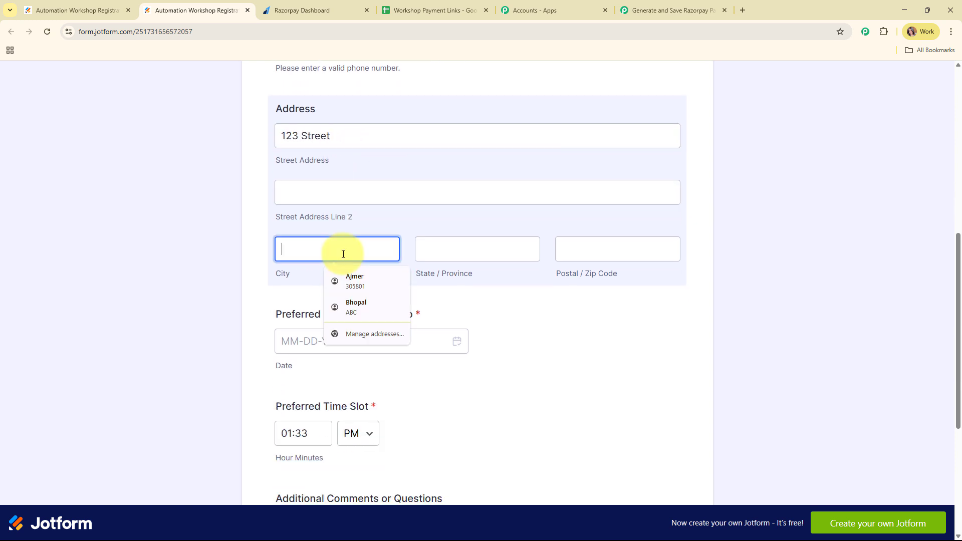
pyautogui.write('Bhopal')
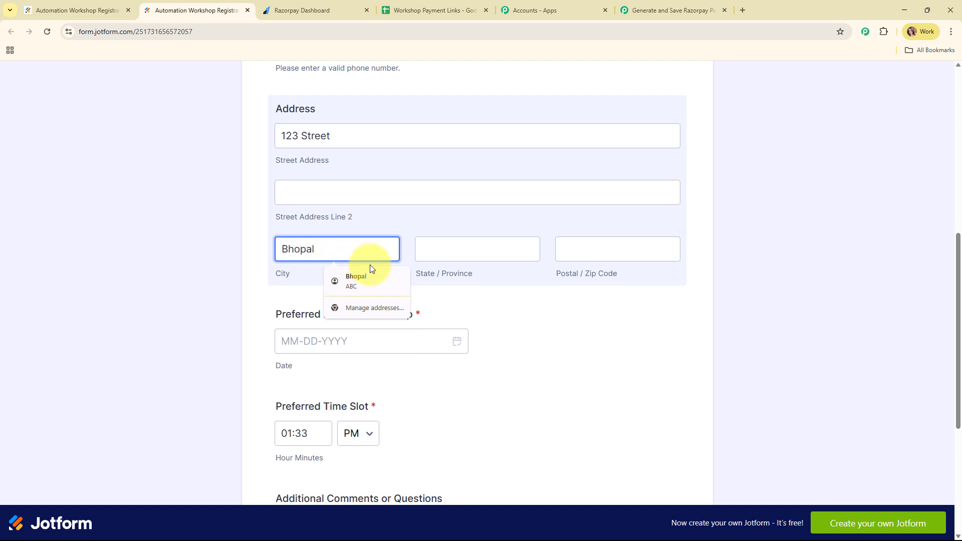
pyautogui.click(458, 248)
pyautogui.write('Madhya Pradesh')
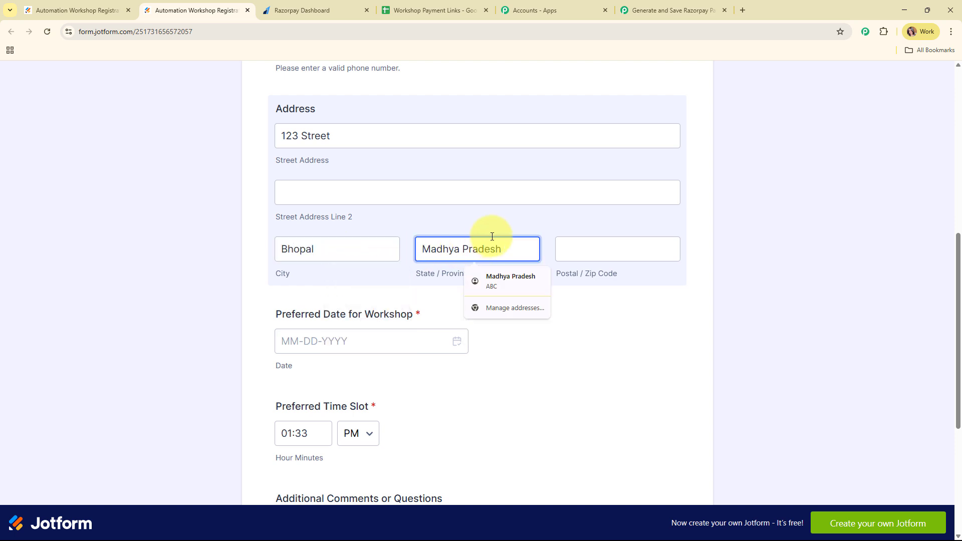
pyautogui.click(627, 248)
pyautogui.write('462003')
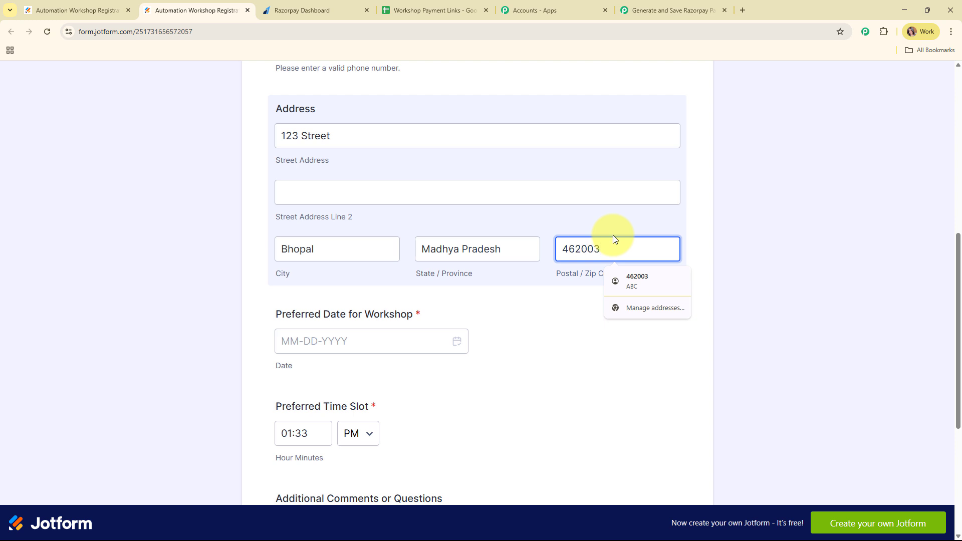
# - Pick June 26, 2025 as the workshop date and set the time slot to 01:00 PM
pyautogui.scroll(-3, 406, 214)
pyautogui.click(410, 189)
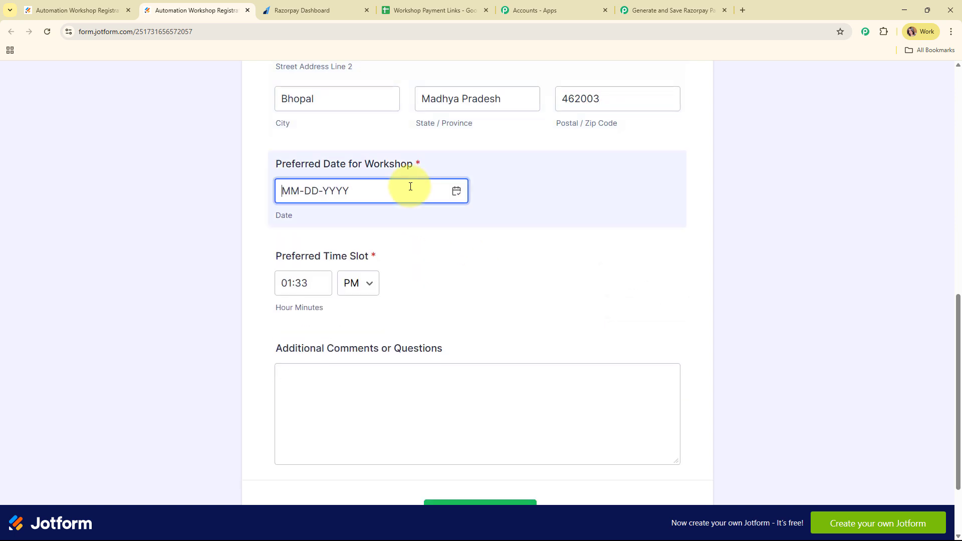
pyautogui.click(457, 191)
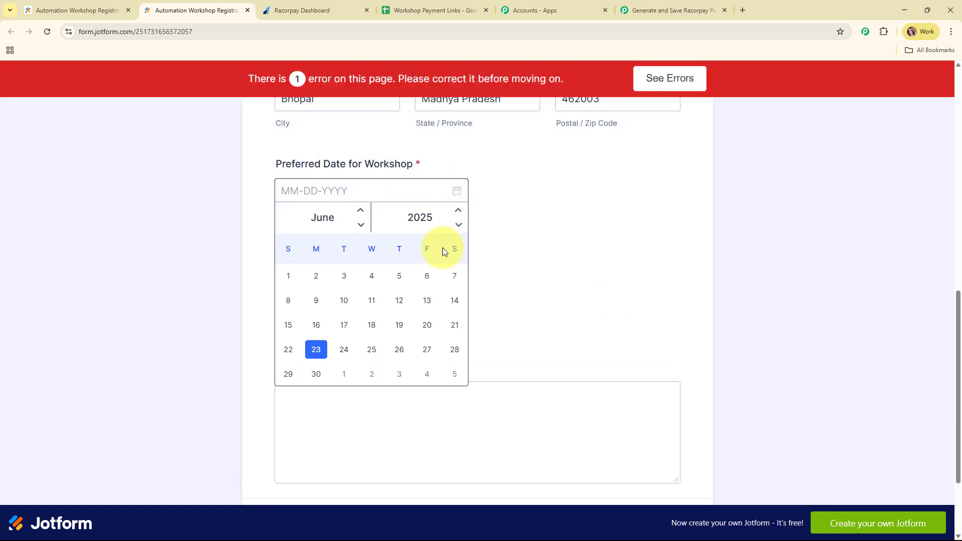
pyautogui.click(395, 353)
pyautogui.scroll(-2, 477, 235)
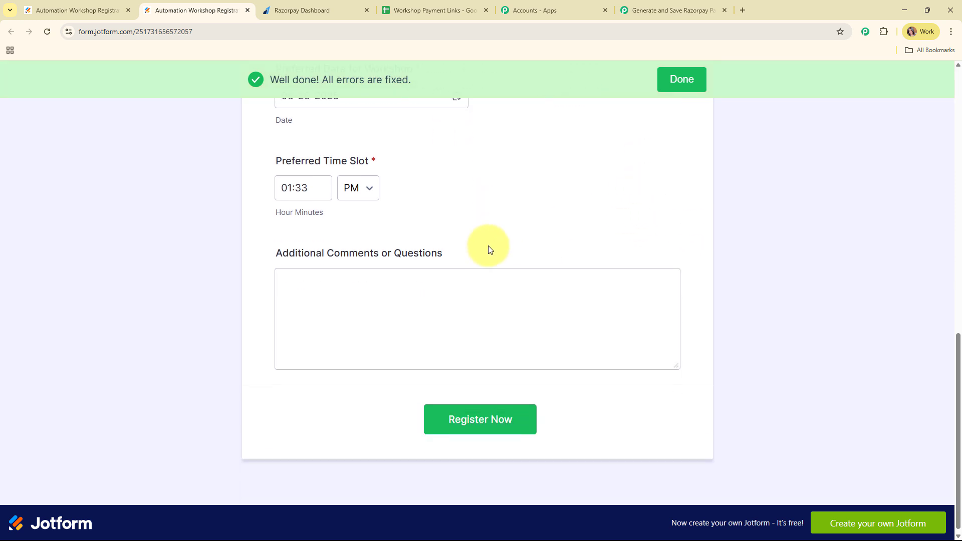
pyautogui.click(326, 190)
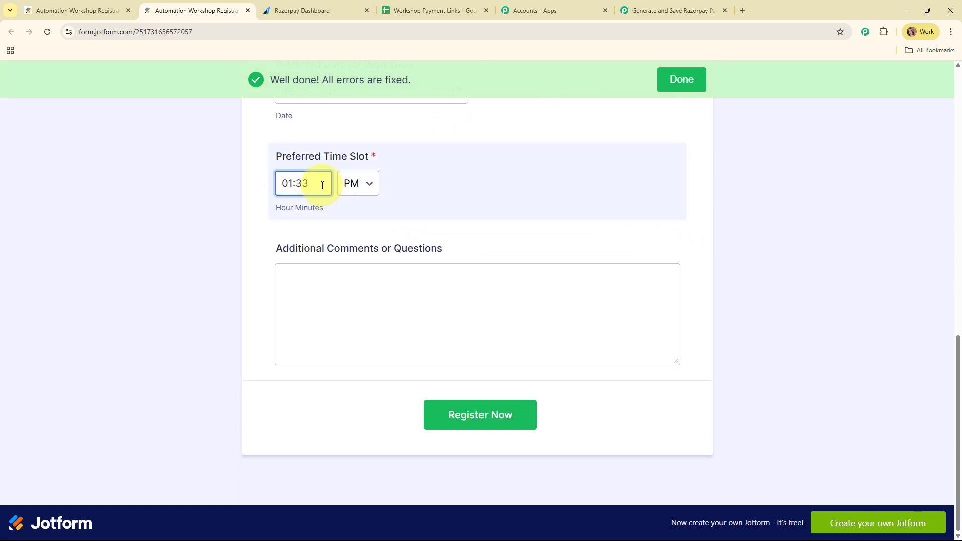
pyautogui.write('00')
# - Leave comments blank, submit the registration, and decline saving the address
pyautogui.click(413, 293)
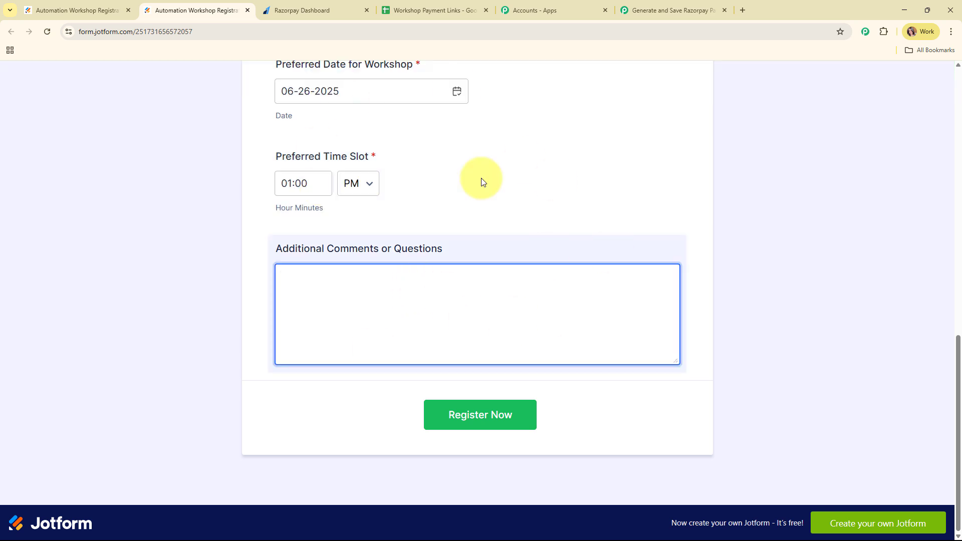
pyautogui.click(562, 201)
pyautogui.click(466, 424)
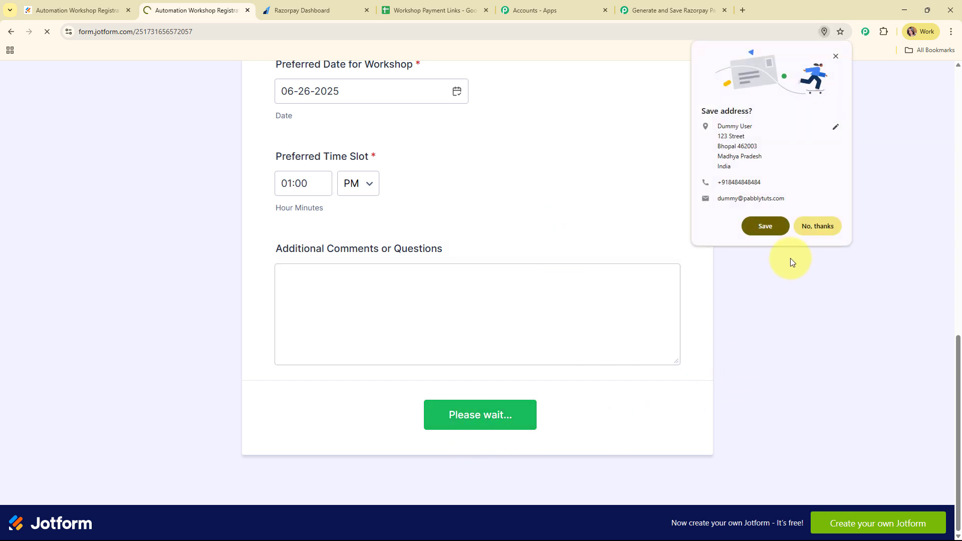
pyautogui.click(822, 226)
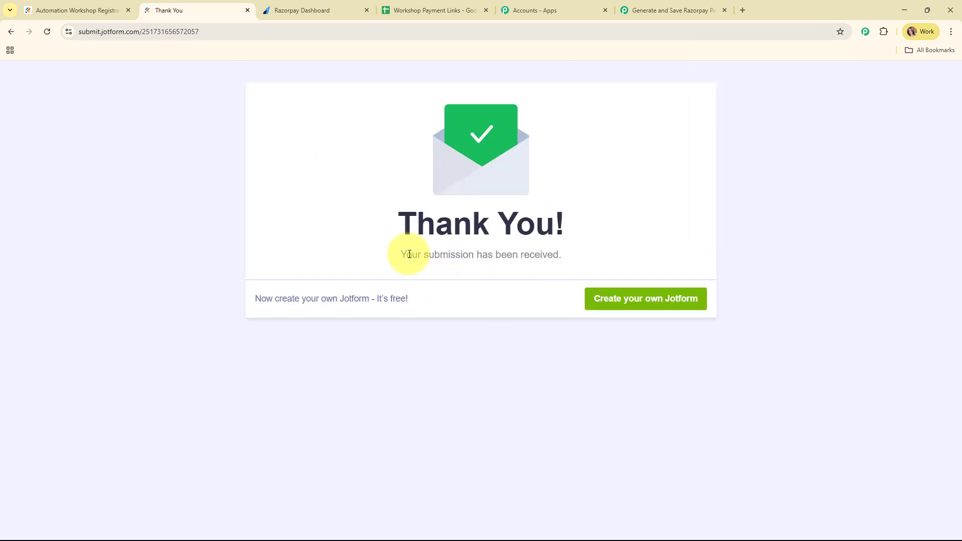
pyautogui.moveTo(399, 255); pyautogui.dragTo(609, 260)
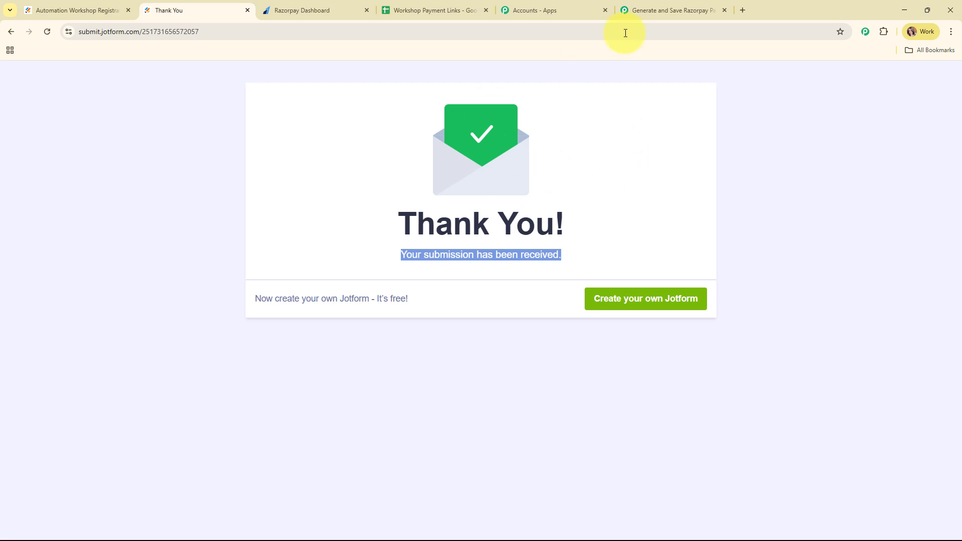
# - Review the received Jotform response fields in Pabbly, then collapse the Jotform trigger step
pyautogui.click(654, 5)
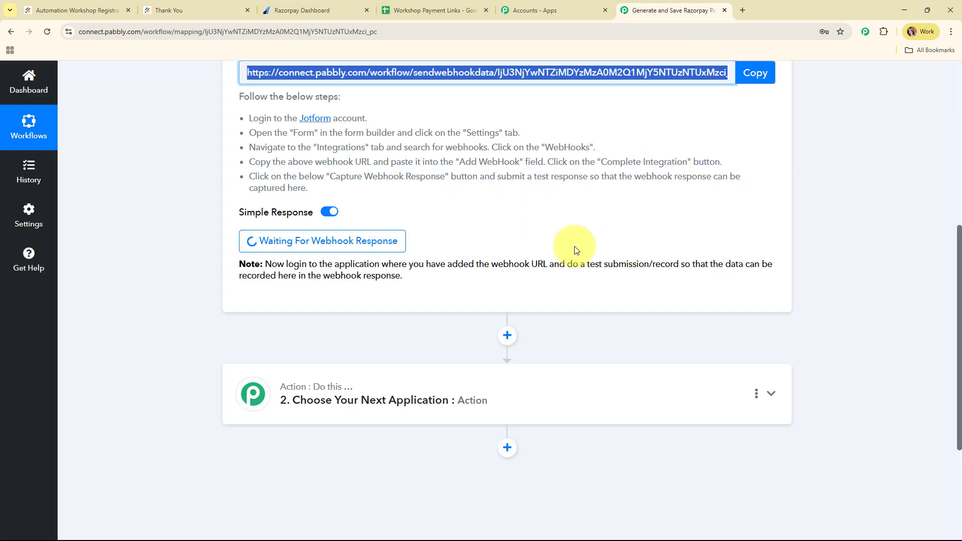
pyautogui.scroll(-6, 753, 260)
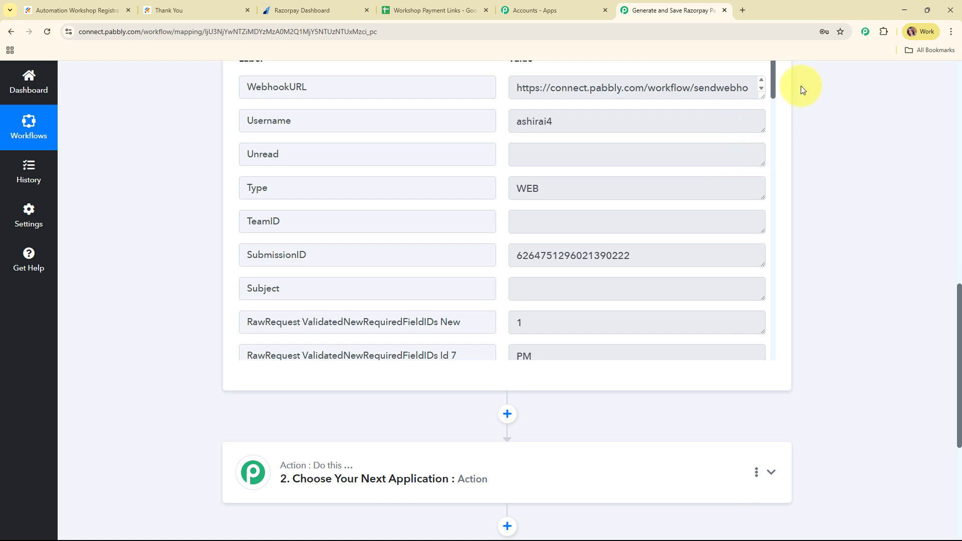
pyautogui.moveTo(774, 82); pyautogui.dragTo(777, 364)
pyautogui.scroll(15, 834, 327)
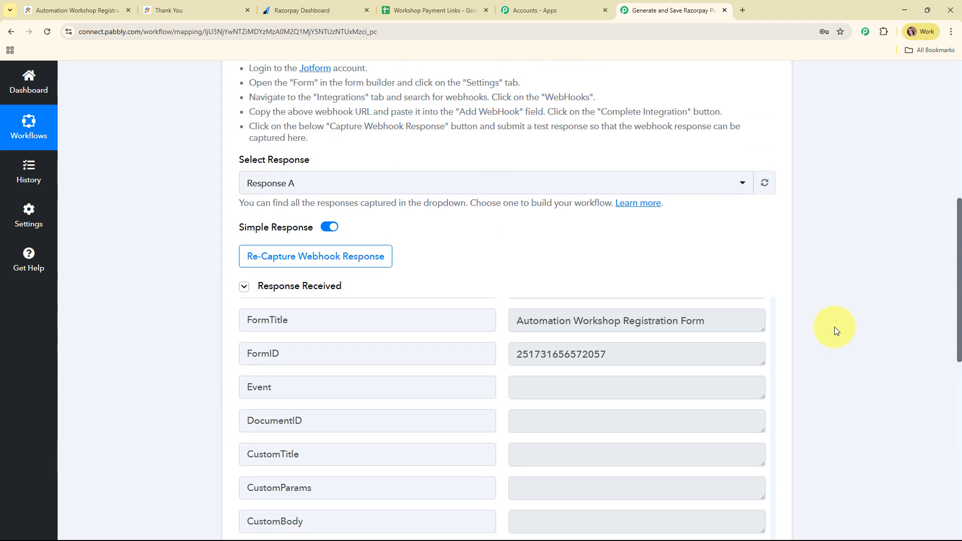
pyautogui.click(532, 232)
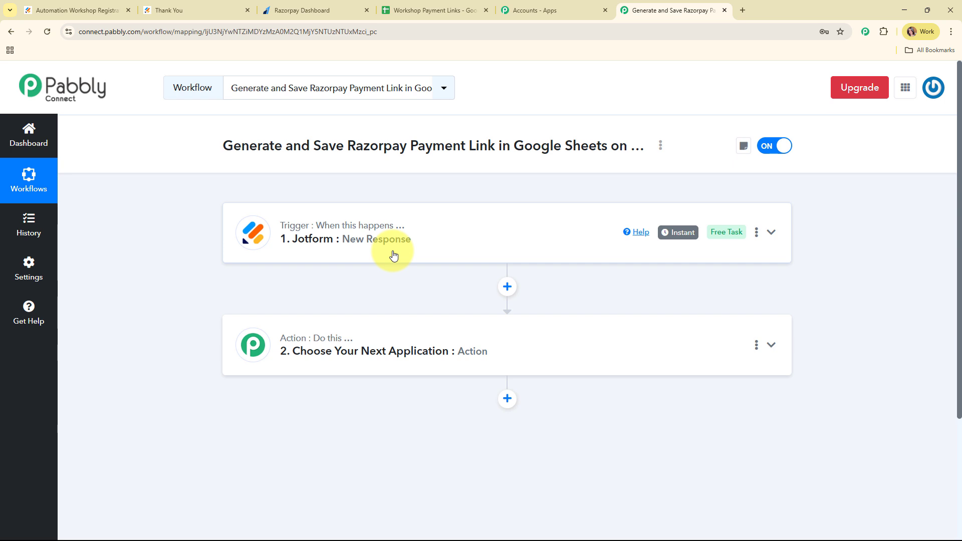
# - Set the action step to Razorpay with the Create Payment Link event
pyautogui.scroll(-1, 466, 283)
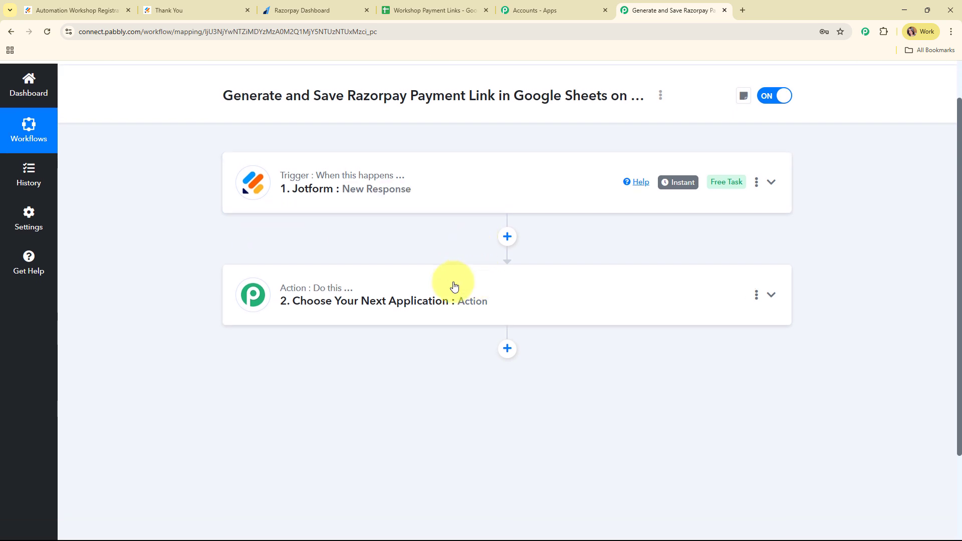
pyautogui.click(454, 285)
pyautogui.scroll(-2, 429, 279)
pyautogui.click(343, 280)
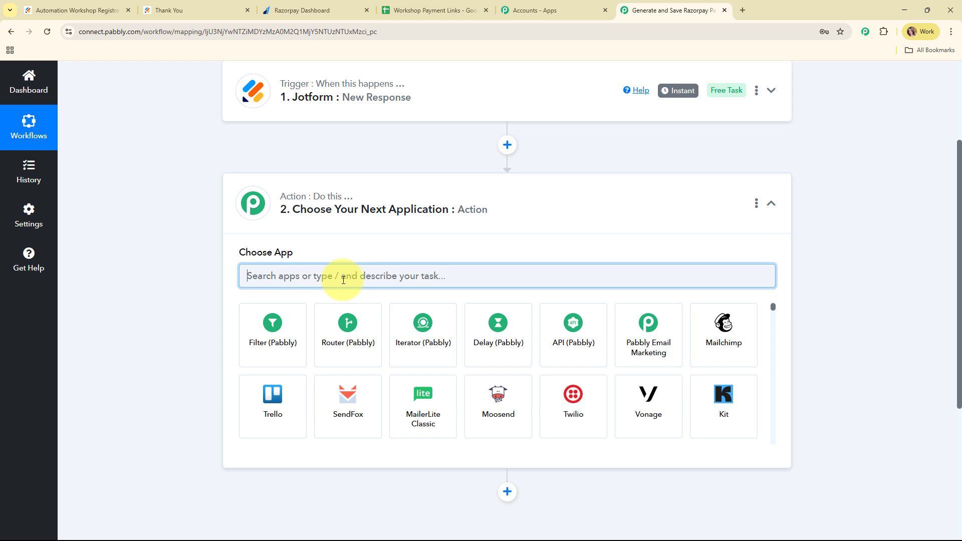
pyautogui.write('raz')
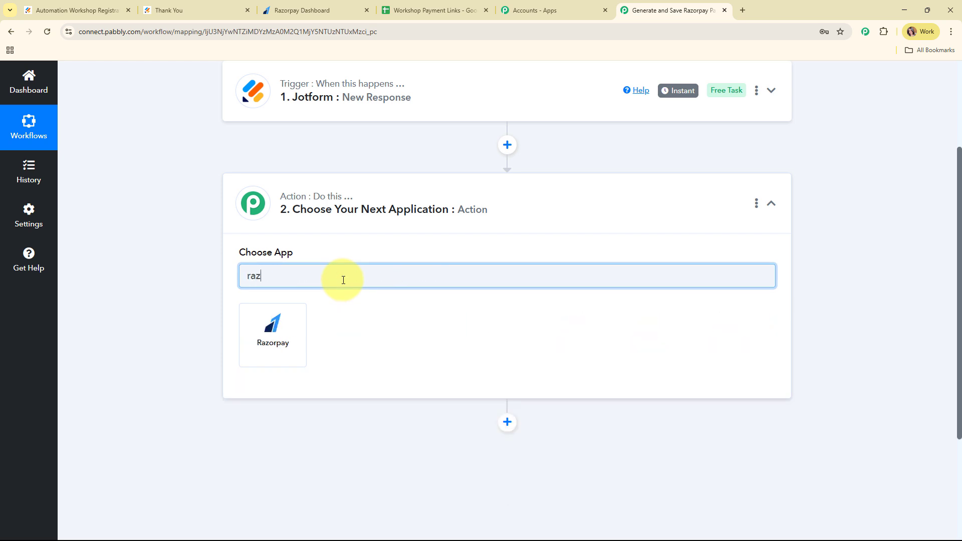
pyautogui.click(272, 328)
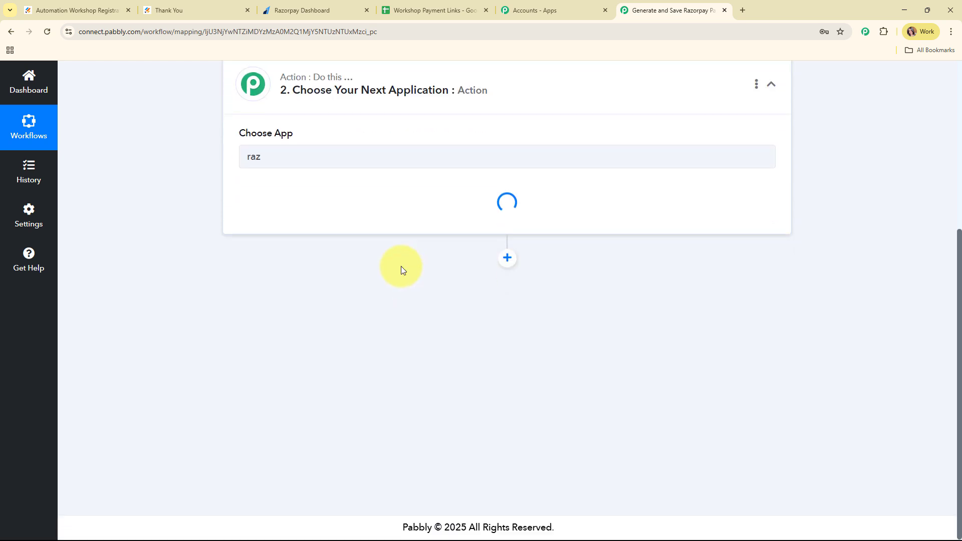
pyautogui.scroll(-2, 350, 406)
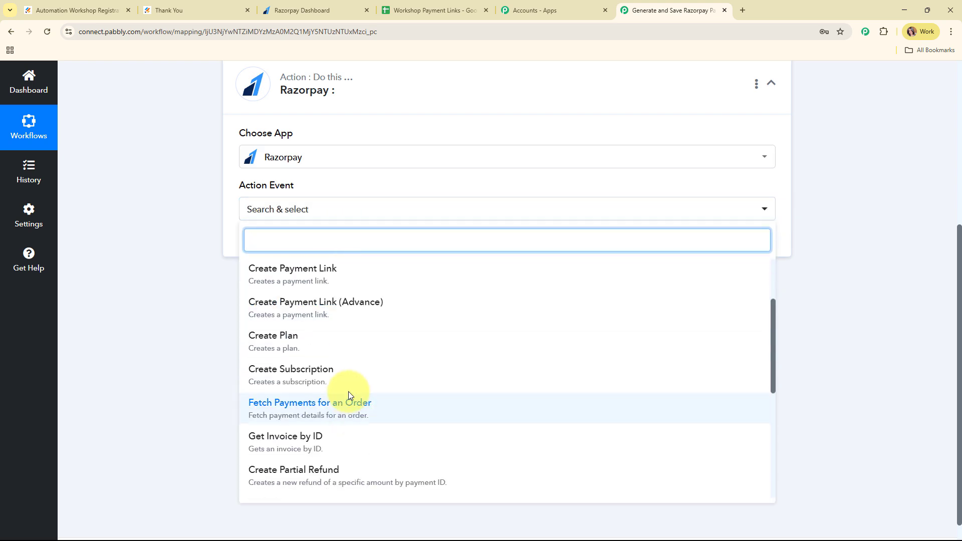
pyautogui.scroll(2, 331, 371)
pyautogui.click(297, 215)
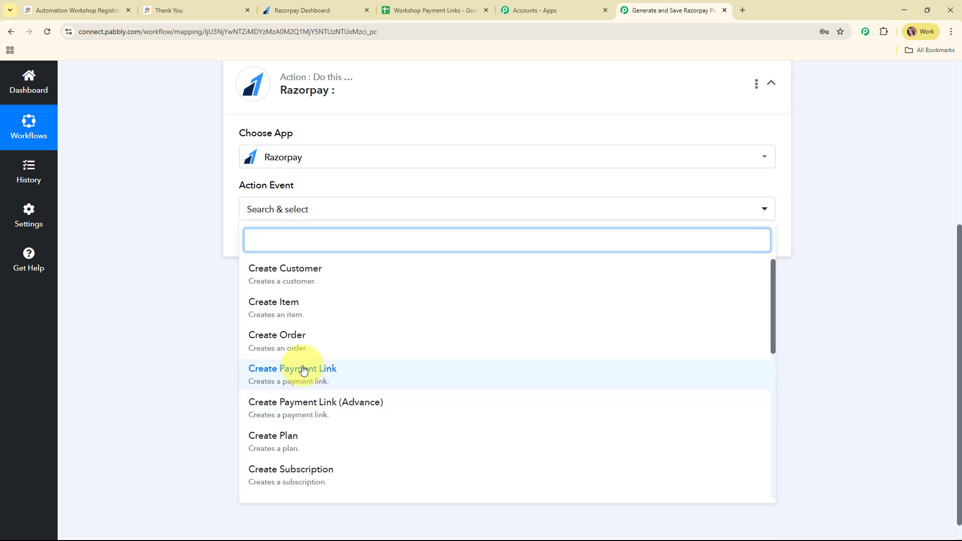
pyautogui.click(338, 370)
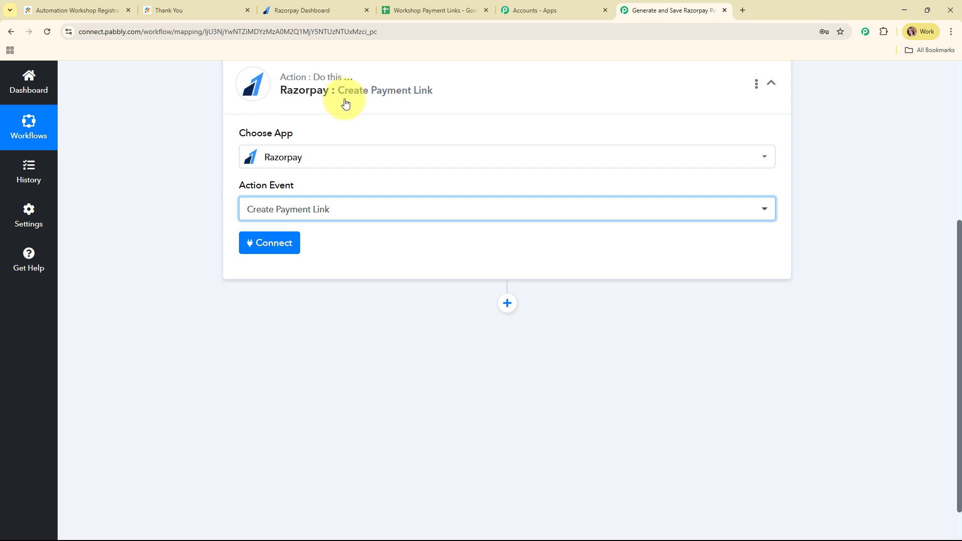
# - Start a new Razorpay connection and note its Key ID and Key Secret fields
pyautogui.click(275, 243)
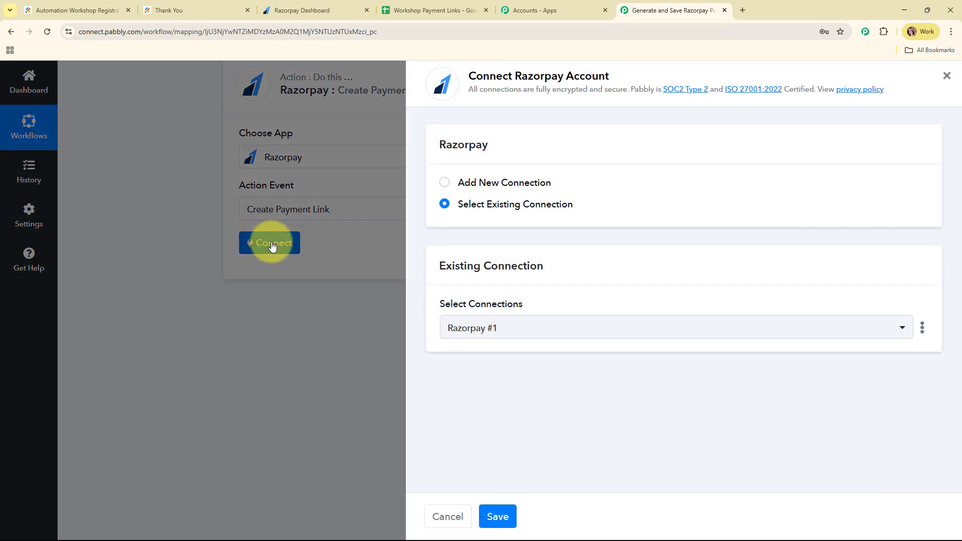
pyautogui.click(445, 184)
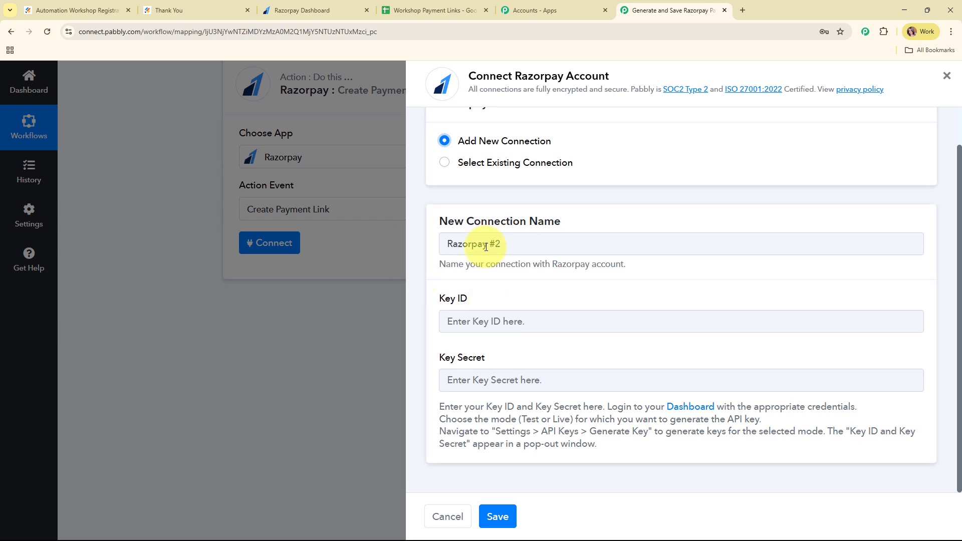
pyautogui.moveTo(436, 300); pyautogui.dragTo(486, 319)
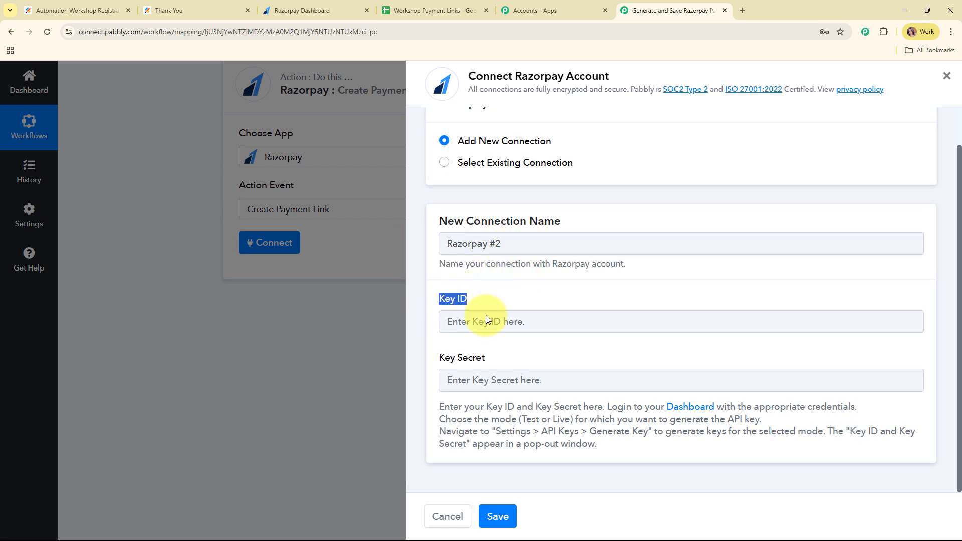
pyautogui.moveTo(431, 364); pyautogui.dragTo(496, 353)
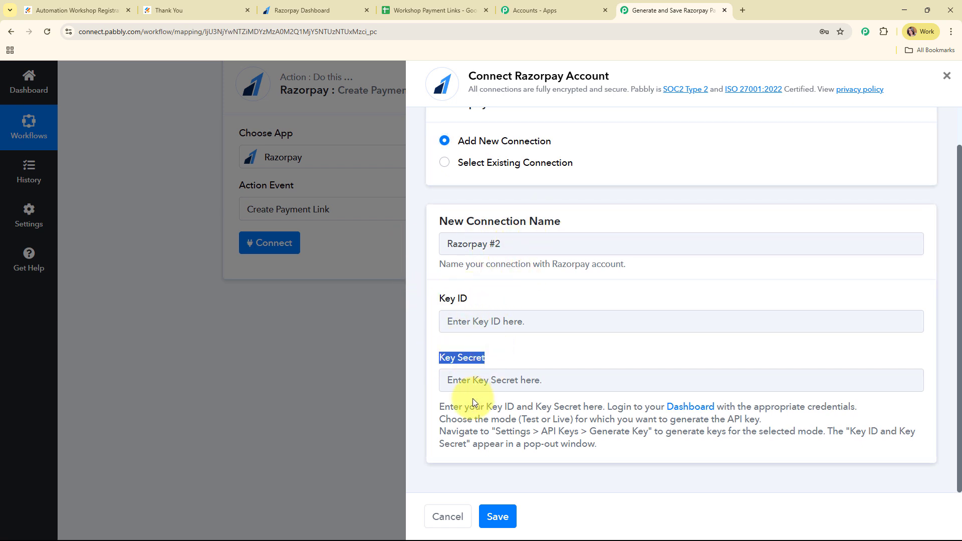
pyautogui.moveTo(439, 405); pyautogui.dragTo(767, 475)
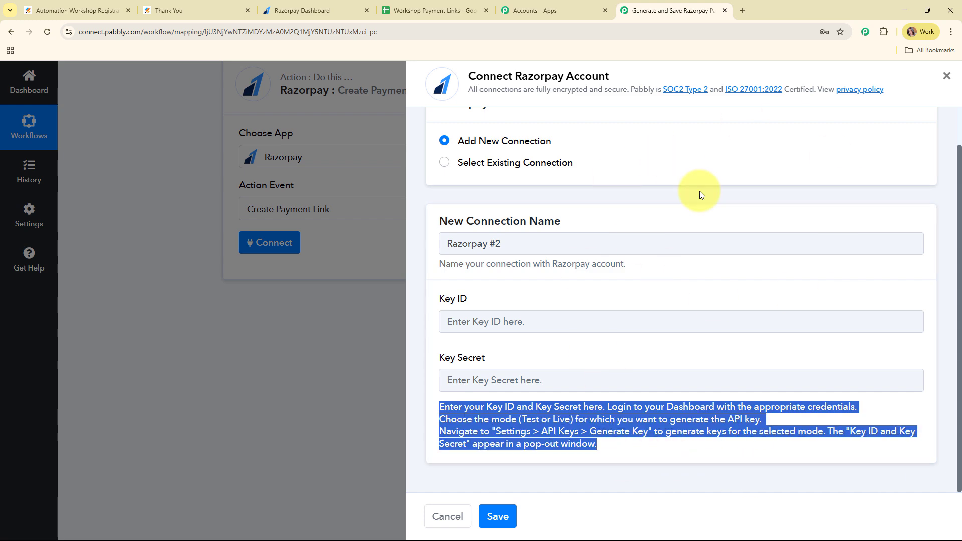
pyautogui.click(308, 6)
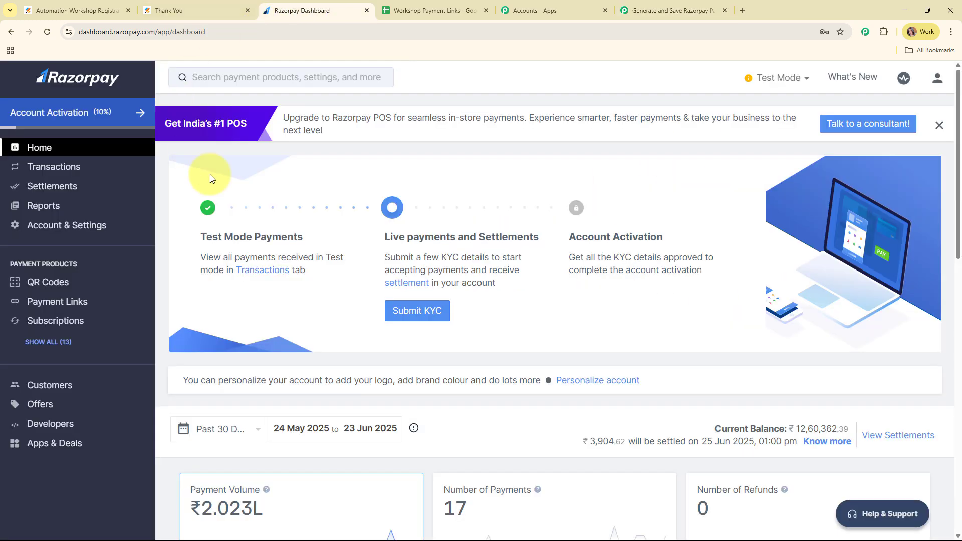
# - Regenerate the Razorpay test API key with the verification code, deactivating the old key immediately
pyautogui.click(87, 236)
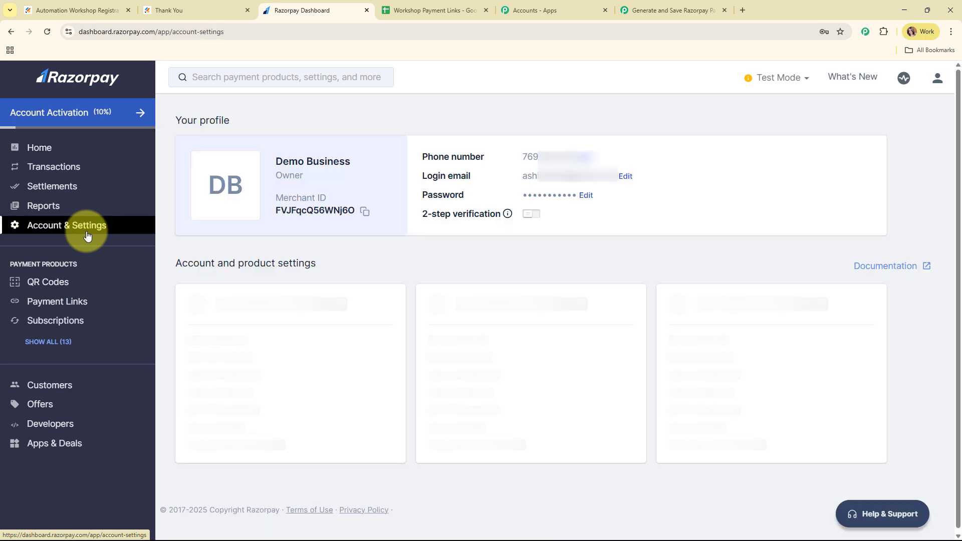
pyautogui.scroll(-2, 280, 253)
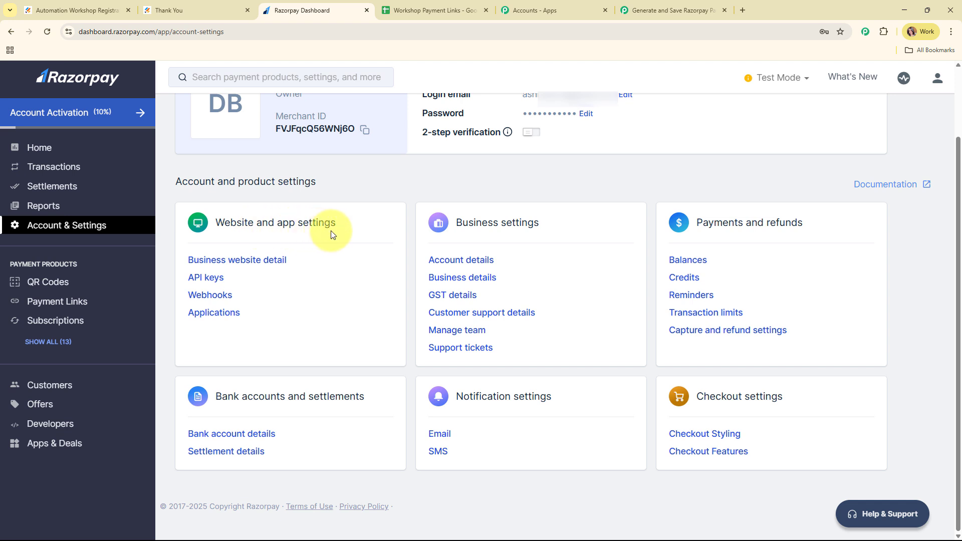
pyautogui.click(200, 278)
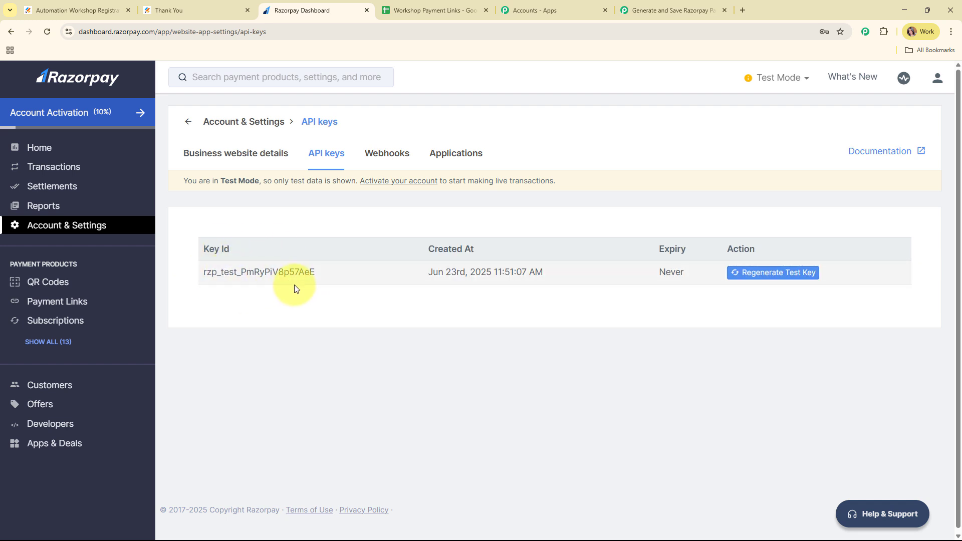
pyautogui.click(774, 282)
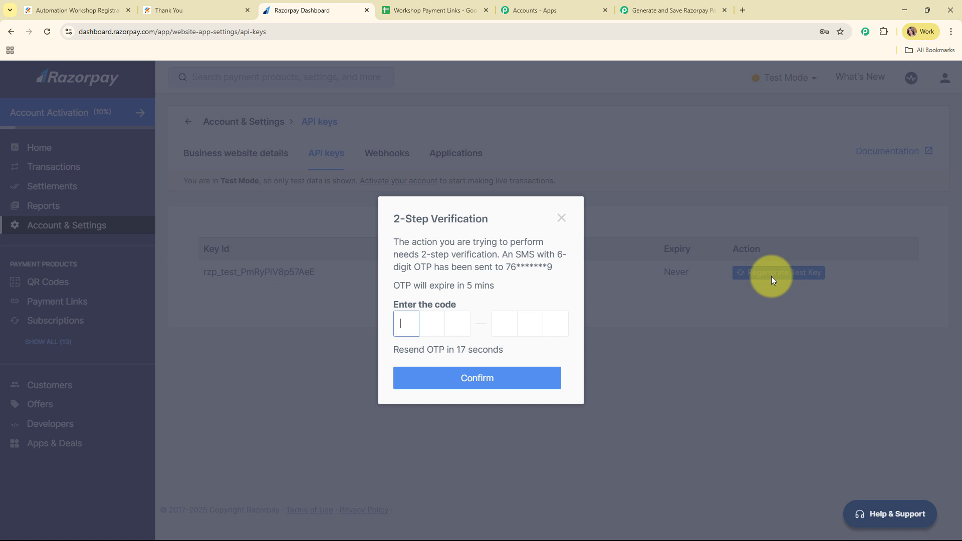
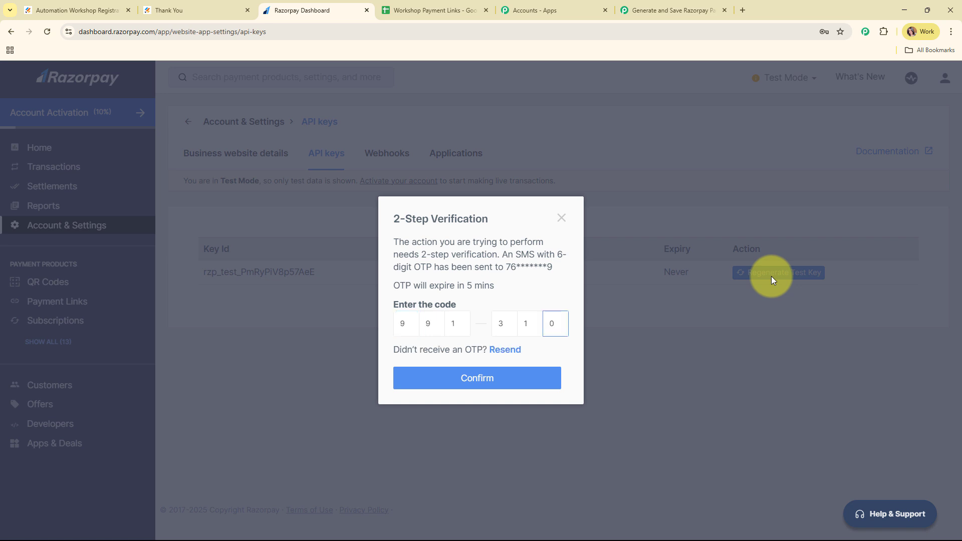
pyautogui.click(497, 383)
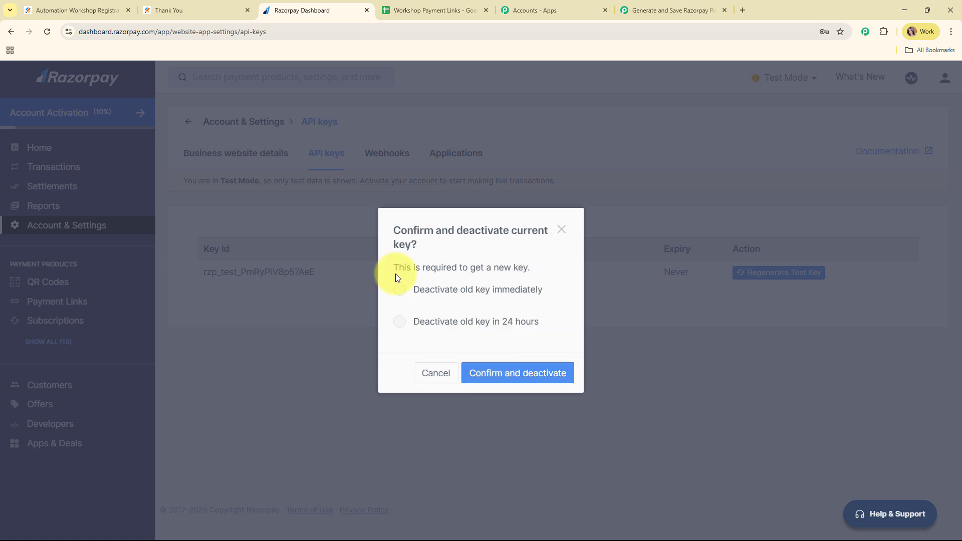
pyautogui.click(400, 290)
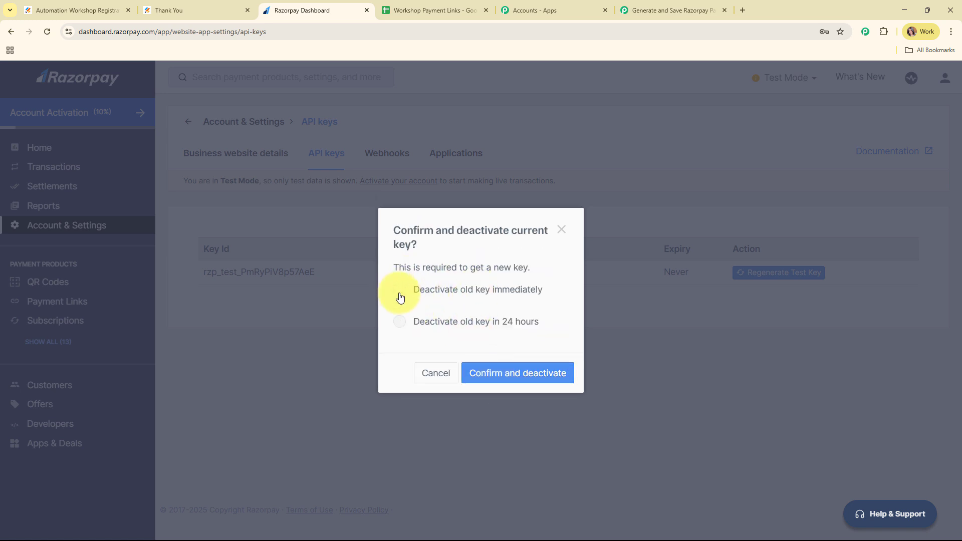
pyautogui.click(547, 382)
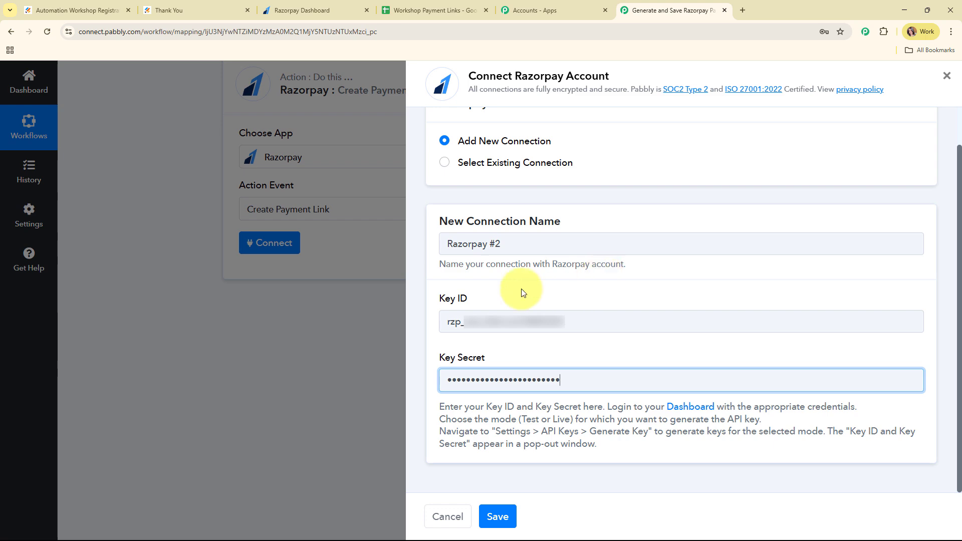
# - Save the Razorpay #2 connection with its filled Key ID and Key Secret
pyautogui.click(497, 517)
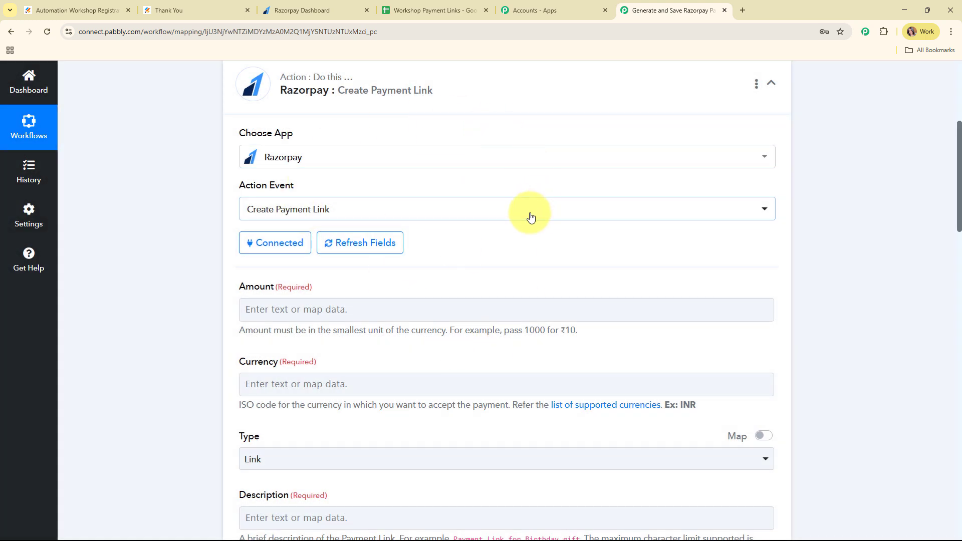
# - Set the payment link Amount to 99900, in smallest currency units
pyautogui.scroll(-3, 532, 217)
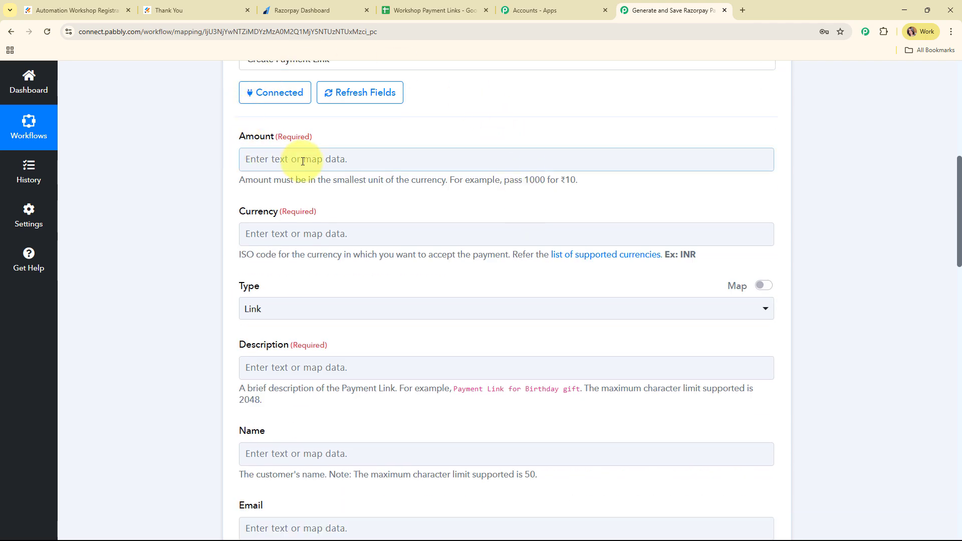
pyautogui.moveTo(241, 191); pyautogui.dragTo(453, 181)
pyautogui.click(519, 179)
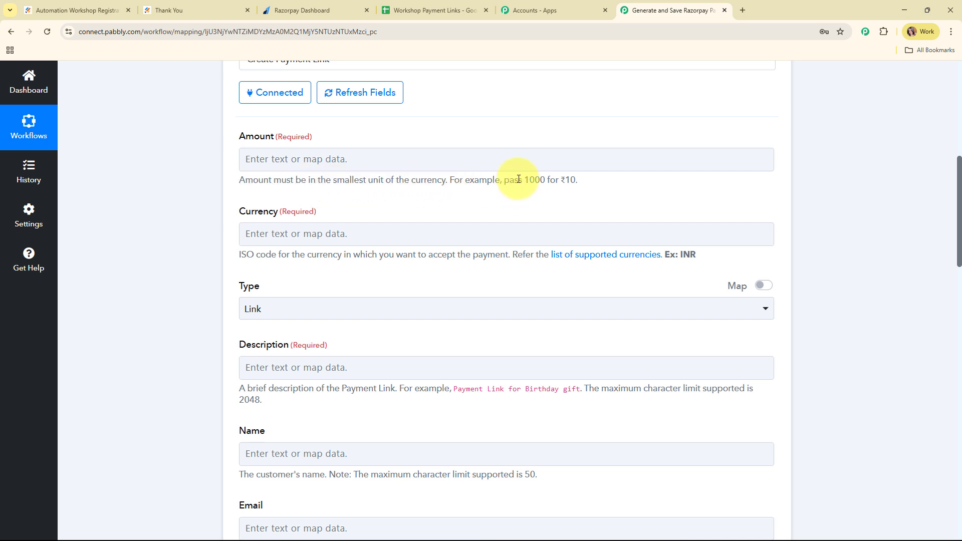
pyautogui.moveTo(525, 179); pyautogui.dragTo(579, 181)
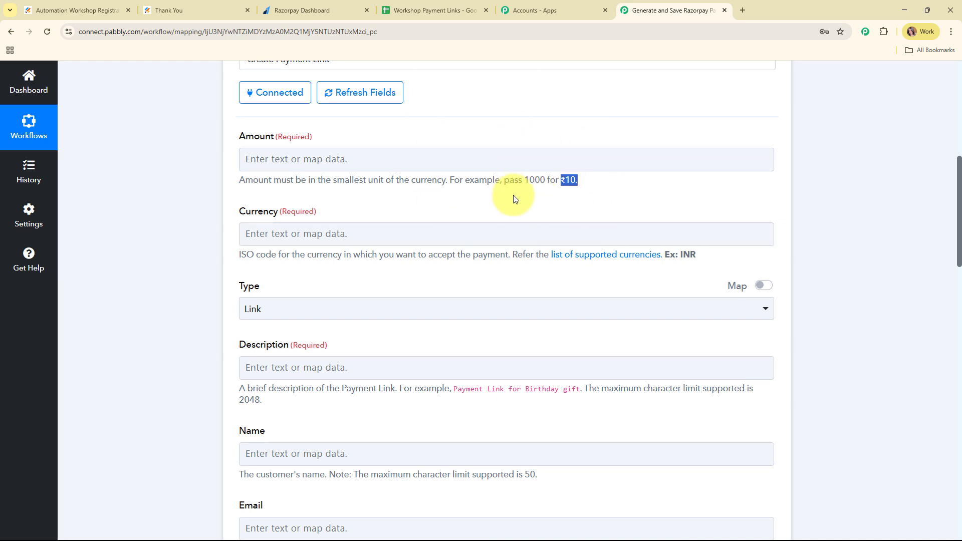
pyautogui.click(337, 156)
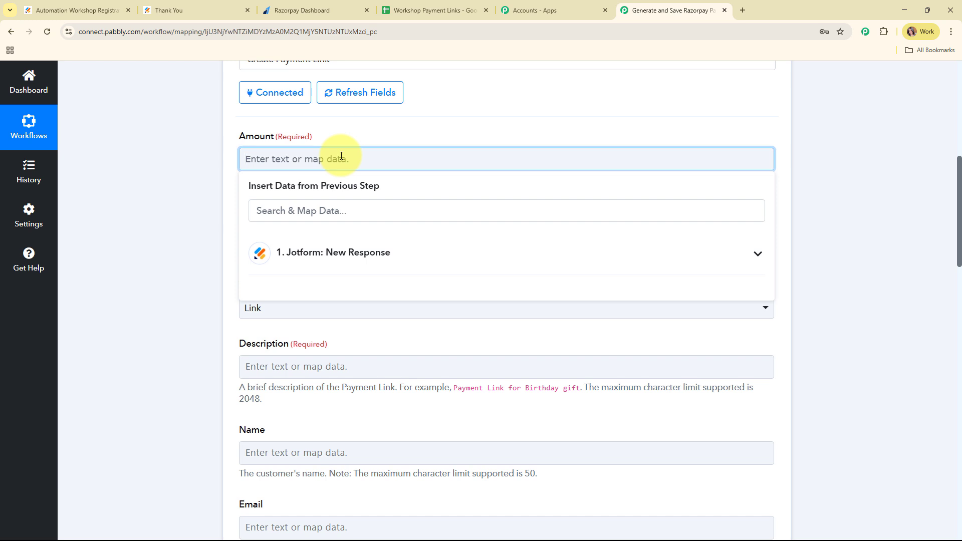
pyautogui.write('99900')
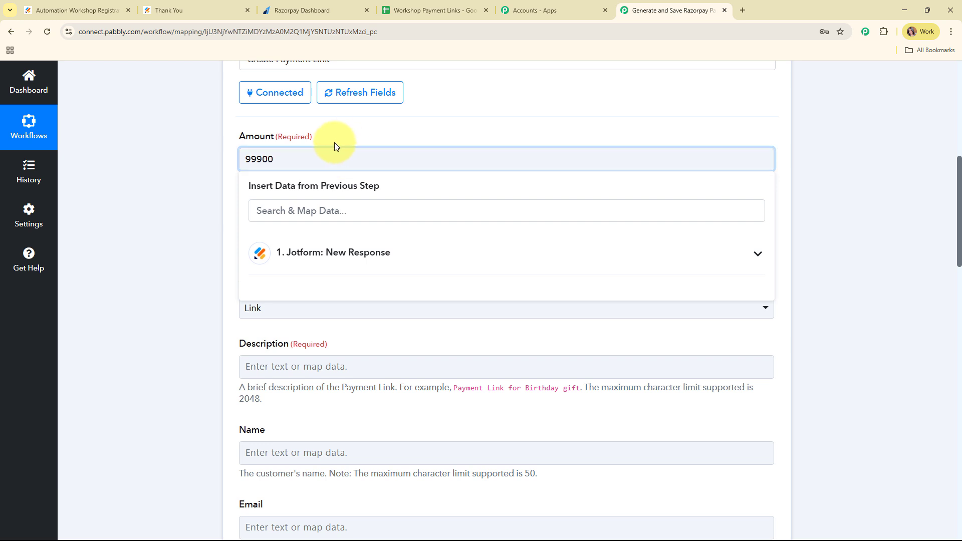
pyautogui.click(177, 155)
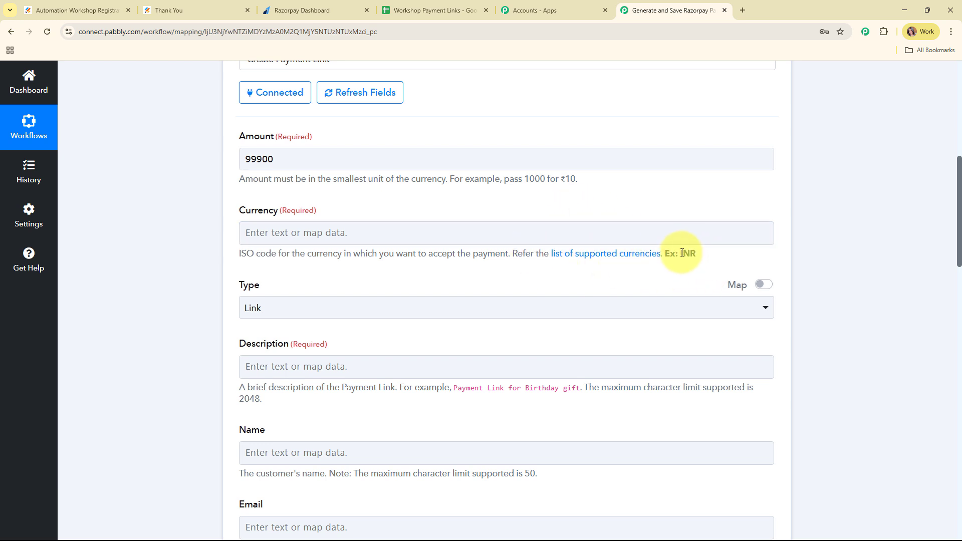
# - Set Currency to INR, Type to Link, and Description to 'Payment Link for Automation Workshop Registration'
pyautogui.moveTo(682, 253); pyautogui.dragTo(704, 256)
pyautogui.hotkey('ctrl', 'c')
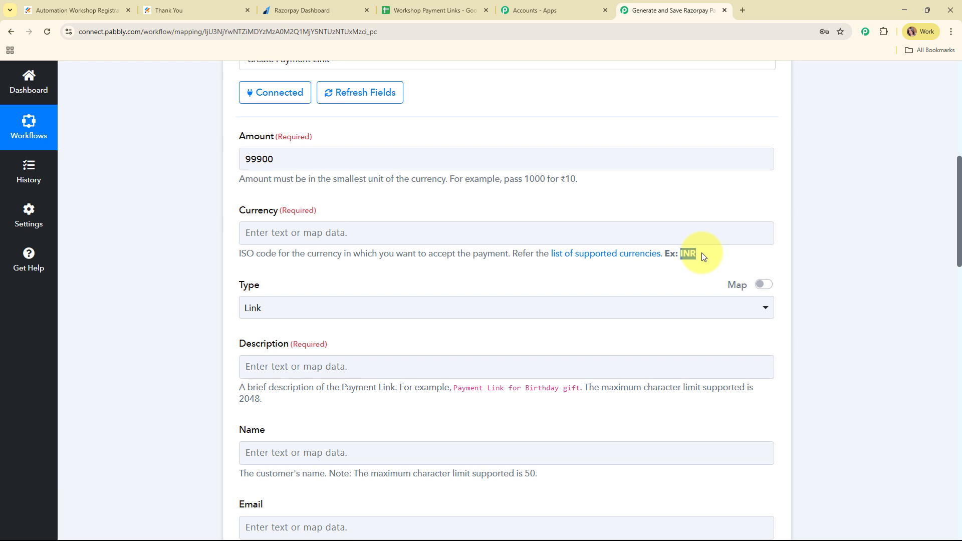
pyautogui.click(415, 231)
pyautogui.hotkey('ctrl', 'v')
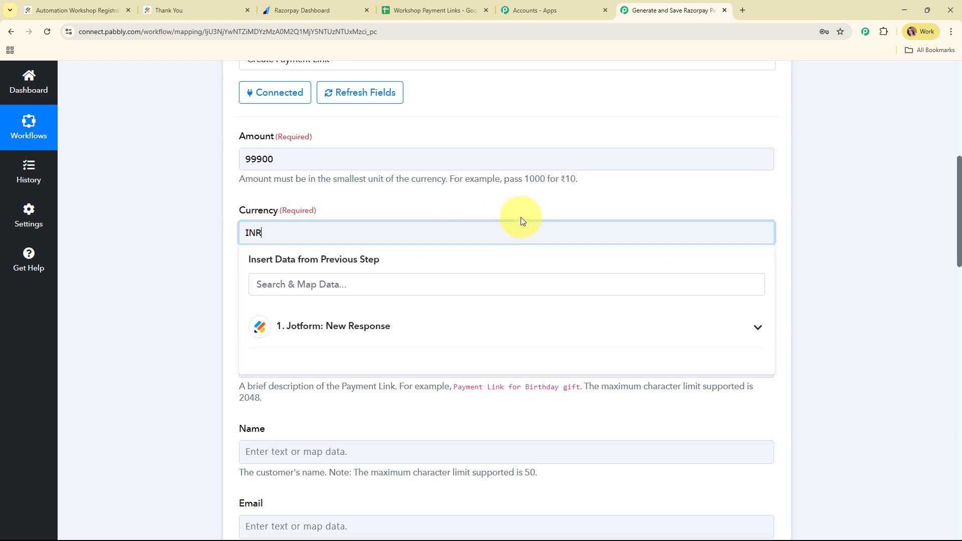
pyautogui.scroll(-2, 539, 327)
pyautogui.click(339, 212)
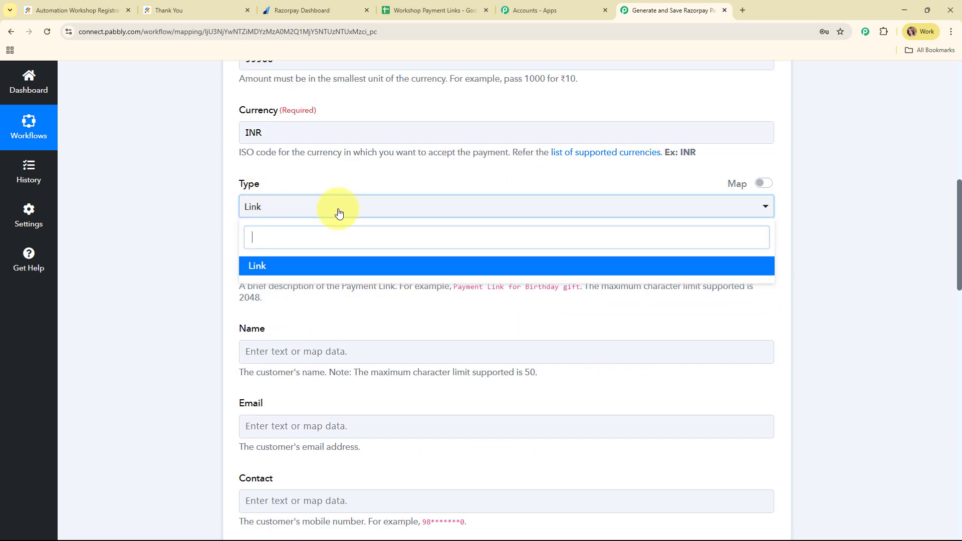
pyautogui.click(342, 269)
pyautogui.scroll(-1, 351, 216)
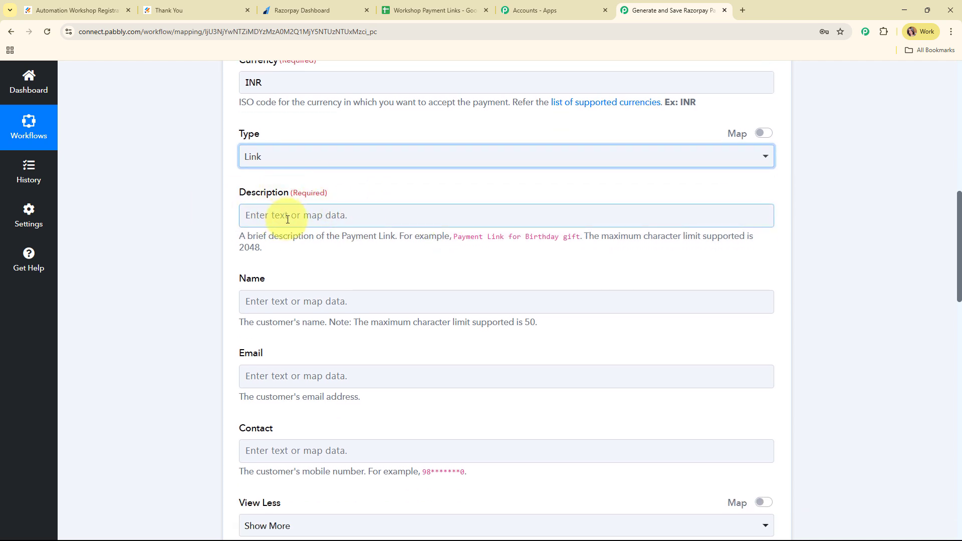
pyautogui.click(288, 219)
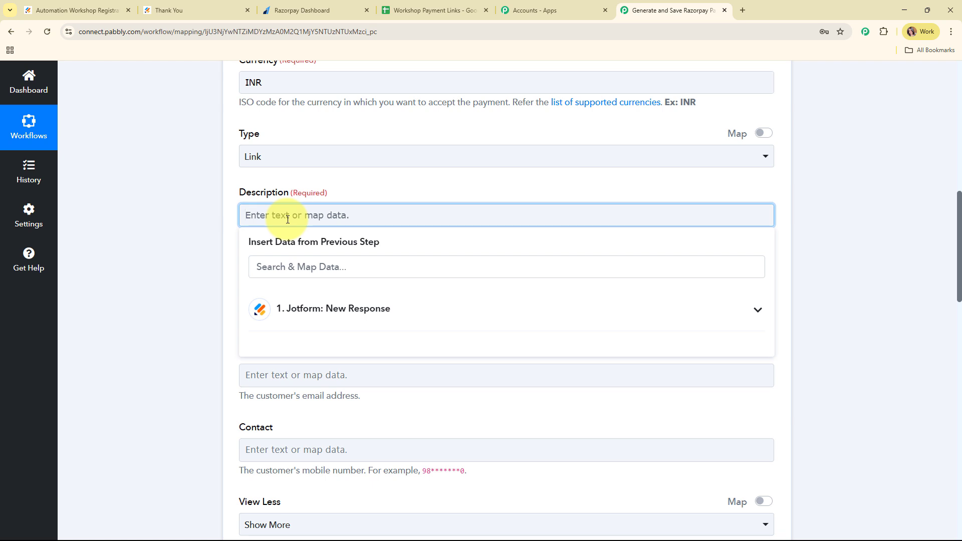
pyautogui.write('Payment Link for Automation Workshop Registration')
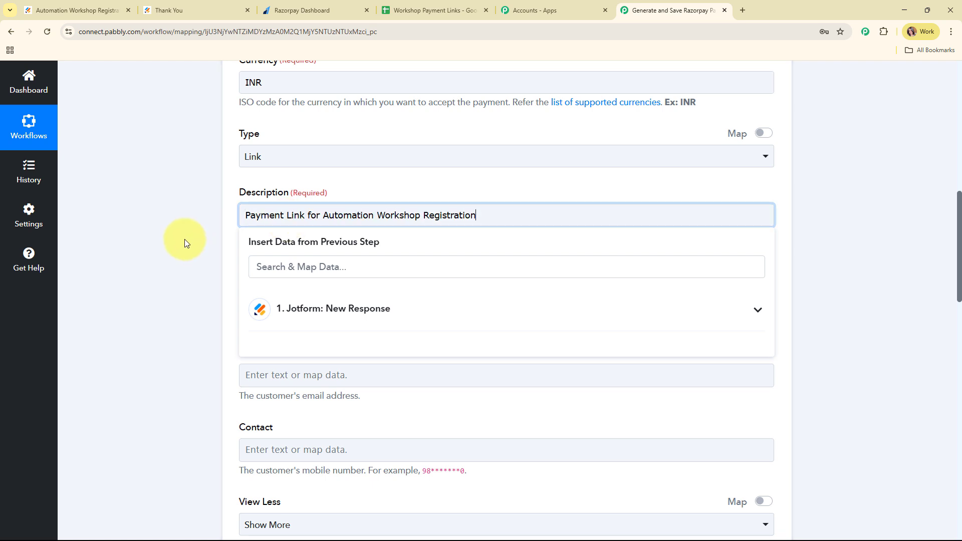
pyautogui.click(184, 239)
# - Map the submitter's first and last name from the Jotform response into Name
pyautogui.scroll(-2, 479, 264)
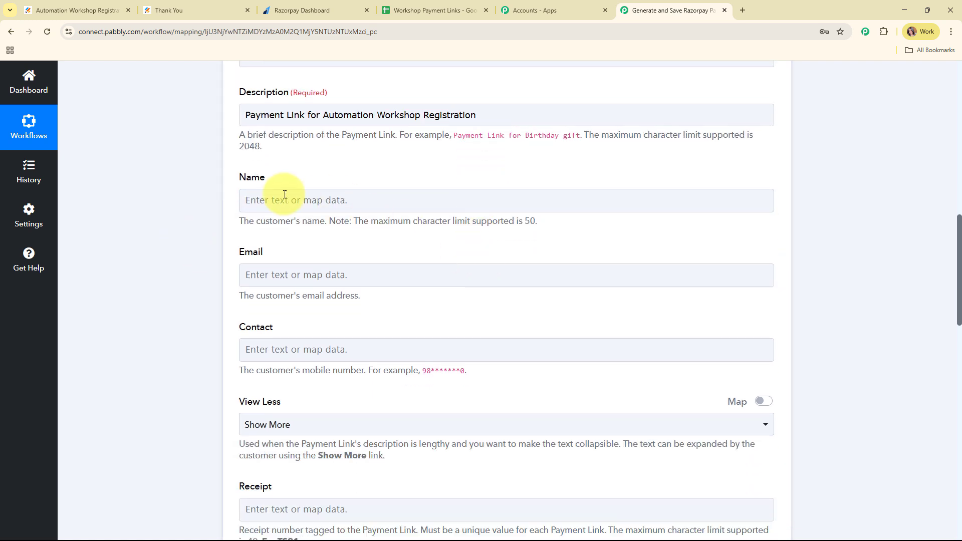
pyautogui.click(327, 202)
pyautogui.click(354, 243)
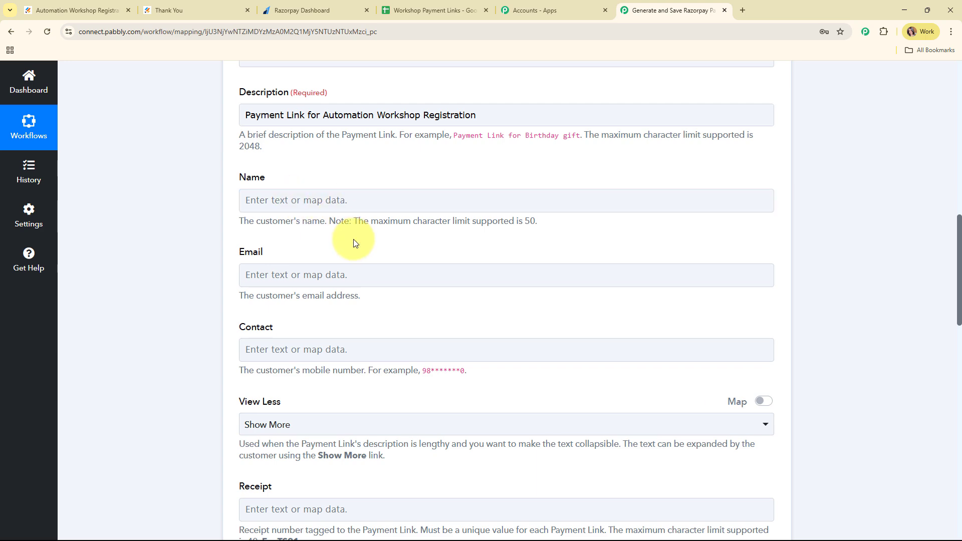
pyautogui.scroll(-4, 355, 244)
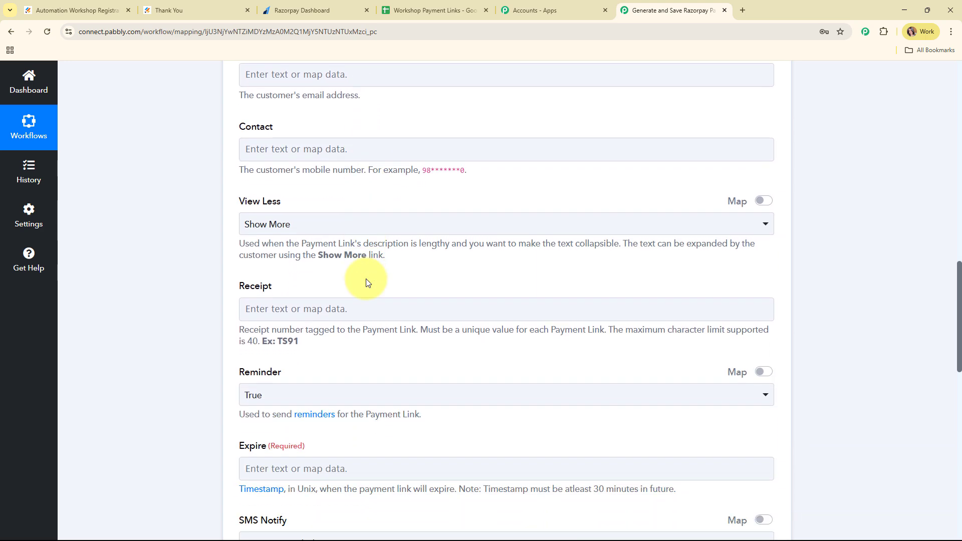
pyautogui.scroll(4, 505, 299)
pyautogui.click(298, 206)
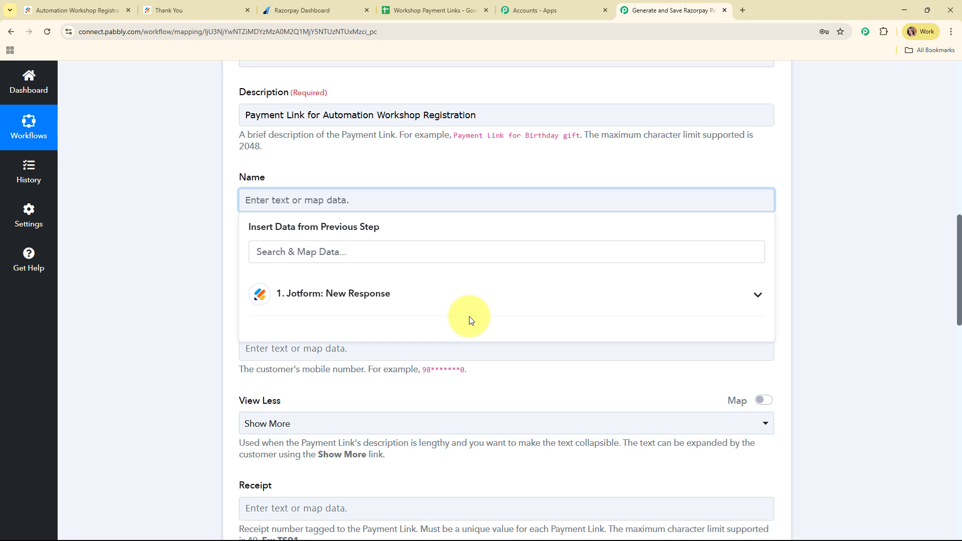
pyautogui.click(400, 308)
pyautogui.click(401, 252)
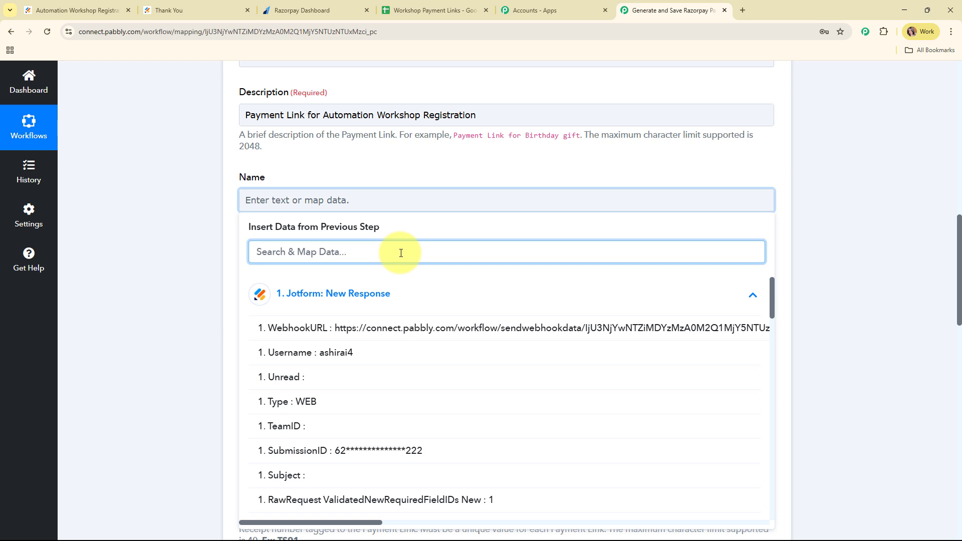
pyautogui.write('dum')
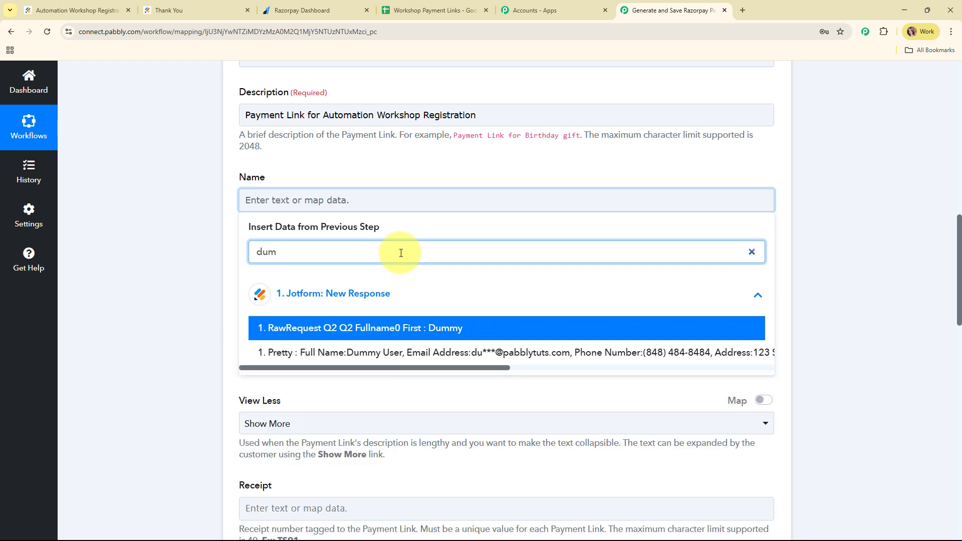
pyautogui.click(440, 329)
pyautogui.moveTo(326, 259); pyautogui.dragTo(251, 272)
pyautogui.press('BackSpace')
pyautogui.write('Us')
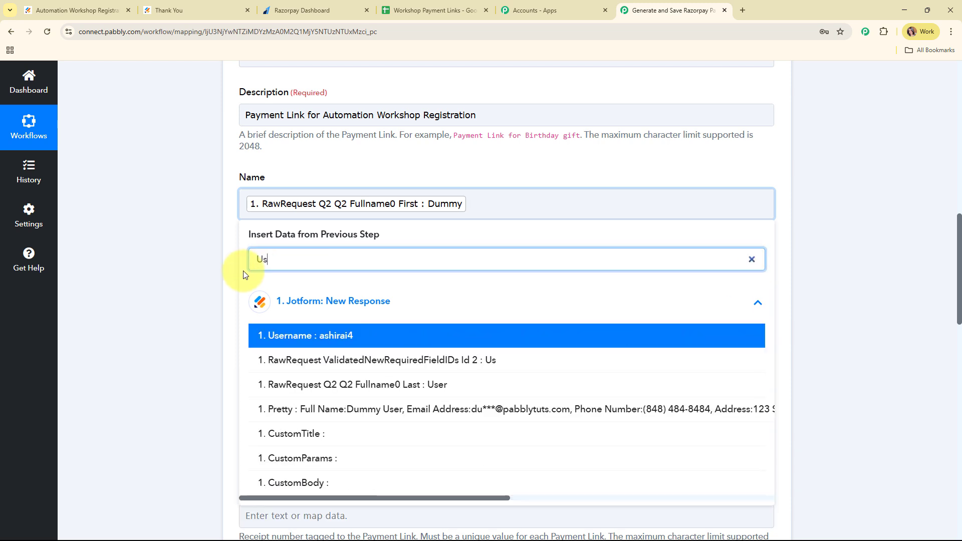
pyautogui.write('e')
pyautogui.click(408, 361)
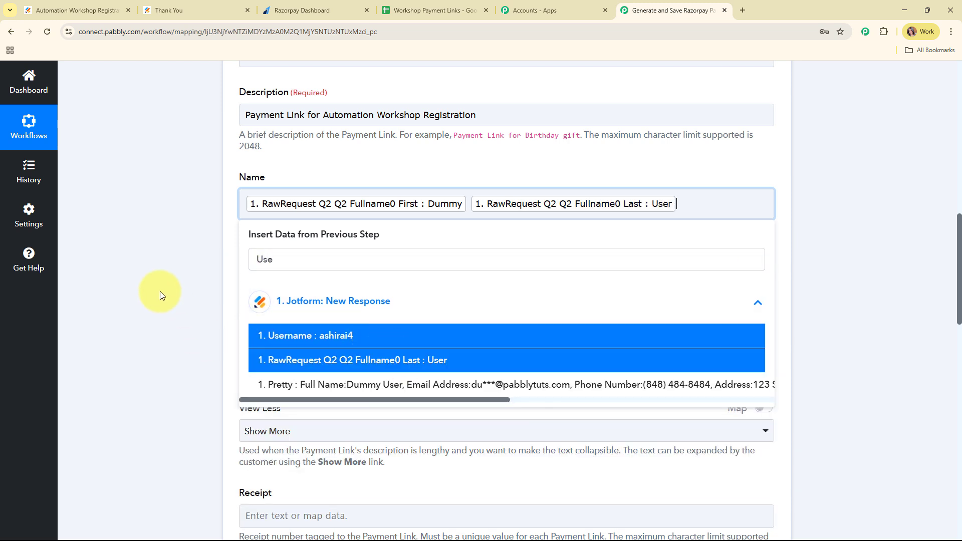
pyautogui.click(161, 291)
# - Map the submitter's email into Email and the full phone number into Contact
pyautogui.scroll(-2, 576, 242)
pyautogui.click(333, 184)
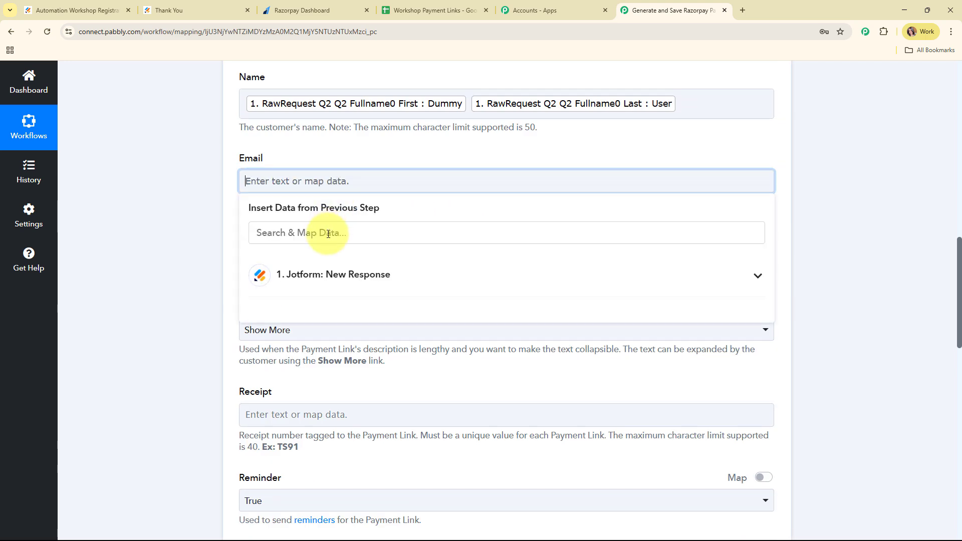
pyautogui.write('@')
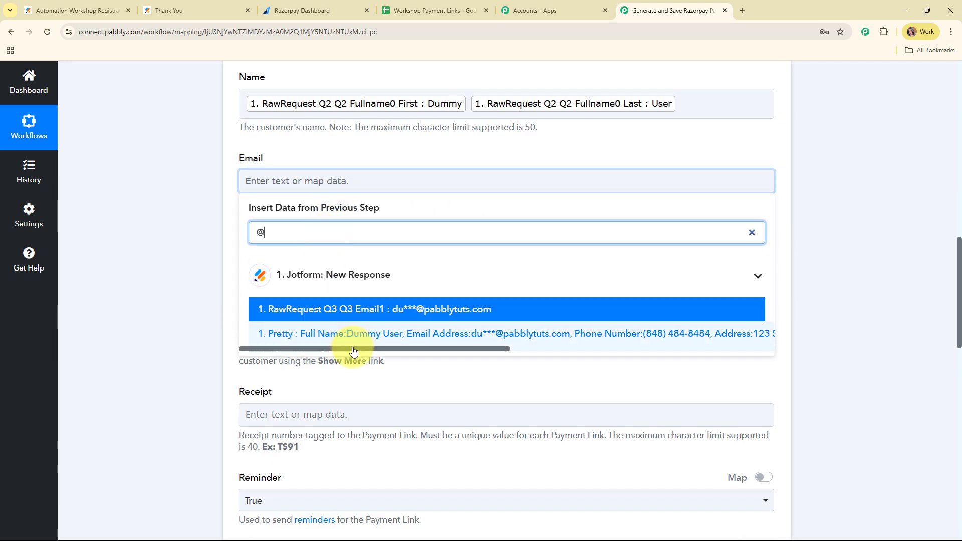
pyautogui.click(359, 314)
pyautogui.click(161, 230)
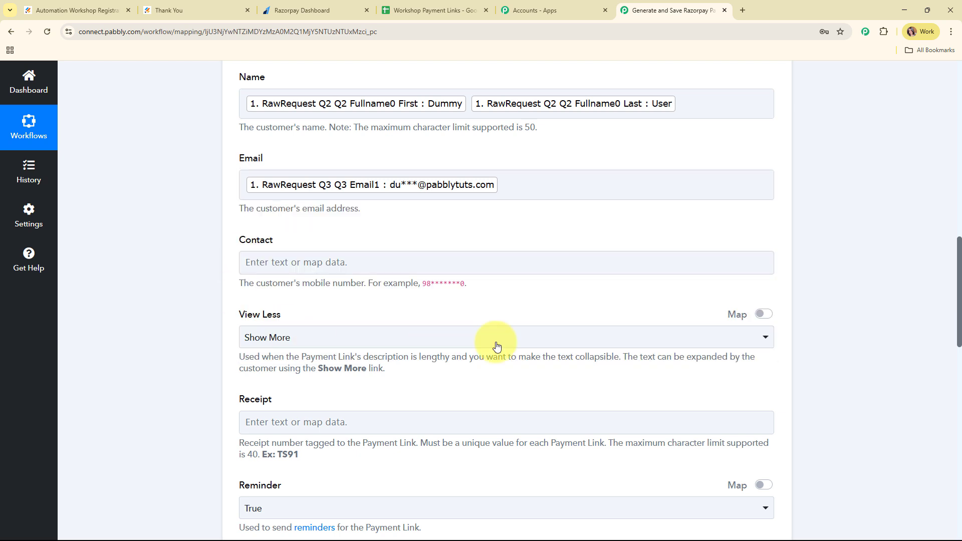
pyautogui.scroll(-1, 493, 301)
pyautogui.click(389, 216)
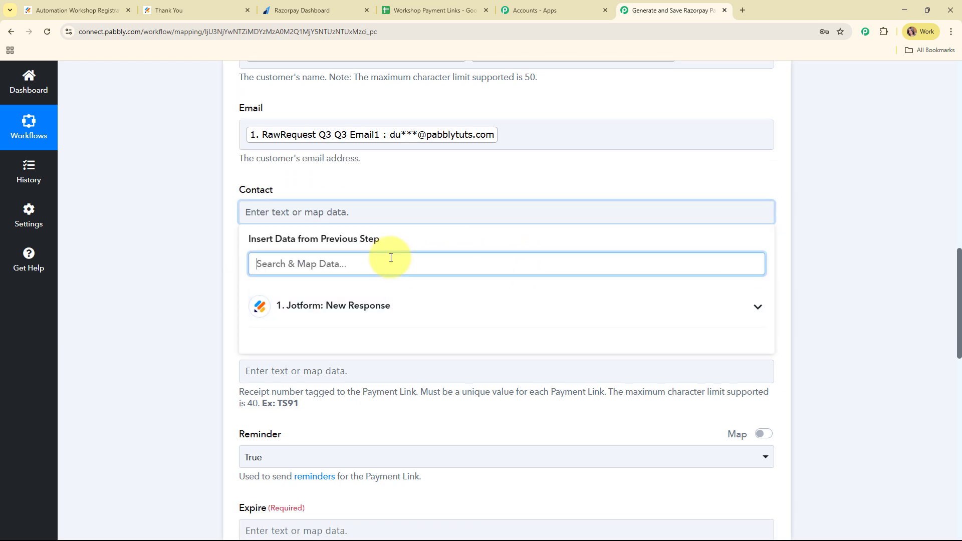
pyautogui.write('84')
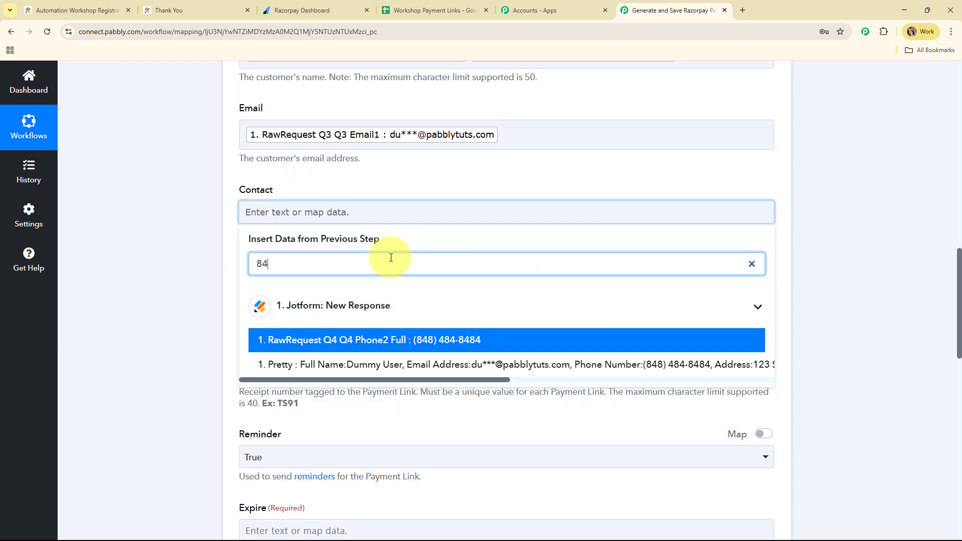
pyautogui.click(425, 336)
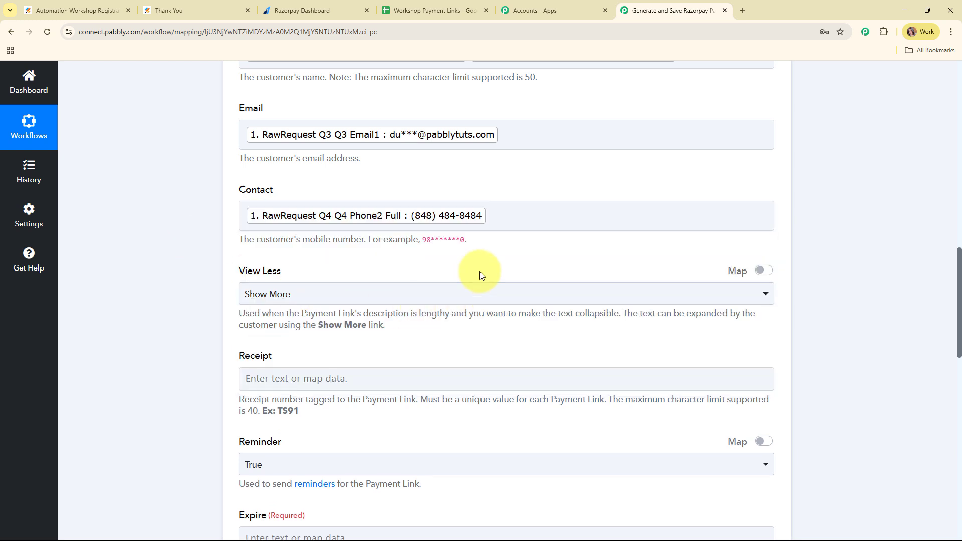
pyautogui.scroll(-2, 202, 166)
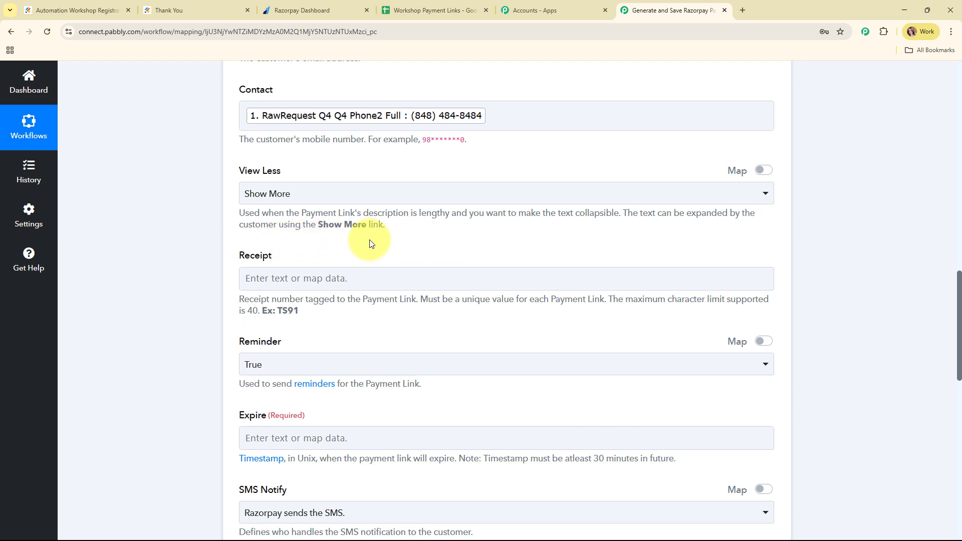
# - Set View Less to Expanded and keep Reminder set to True
pyautogui.click(455, 198)
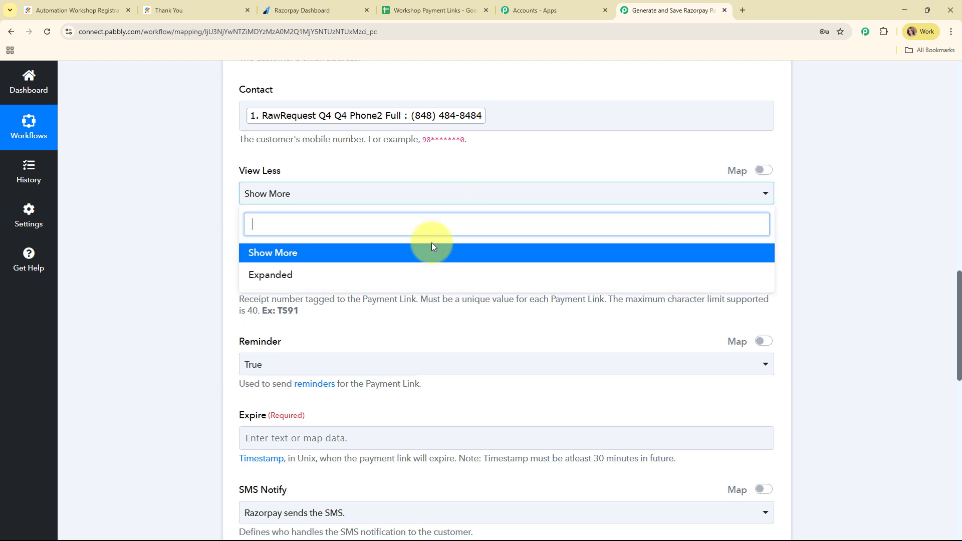
pyautogui.click(327, 276)
pyautogui.scroll(-1, 323, 221)
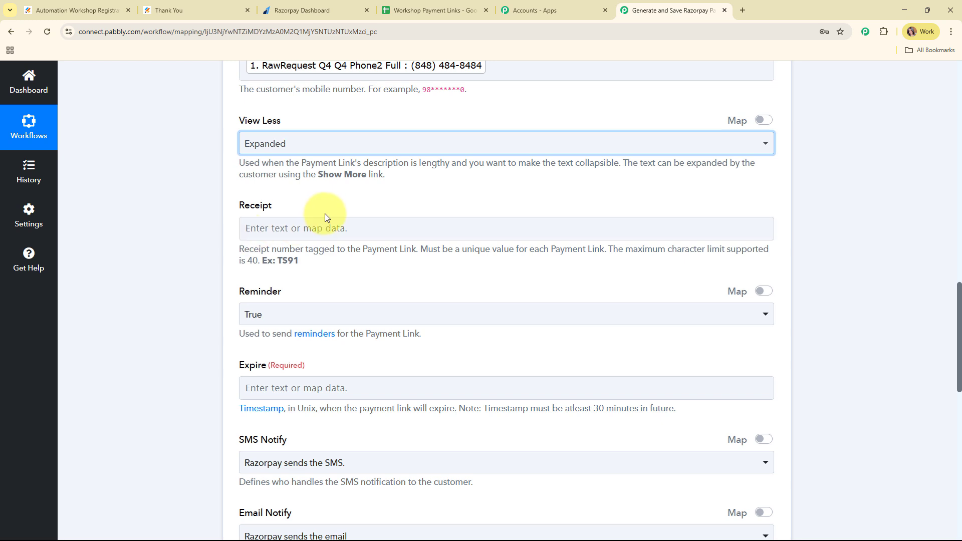
pyautogui.scroll(-2, 326, 215)
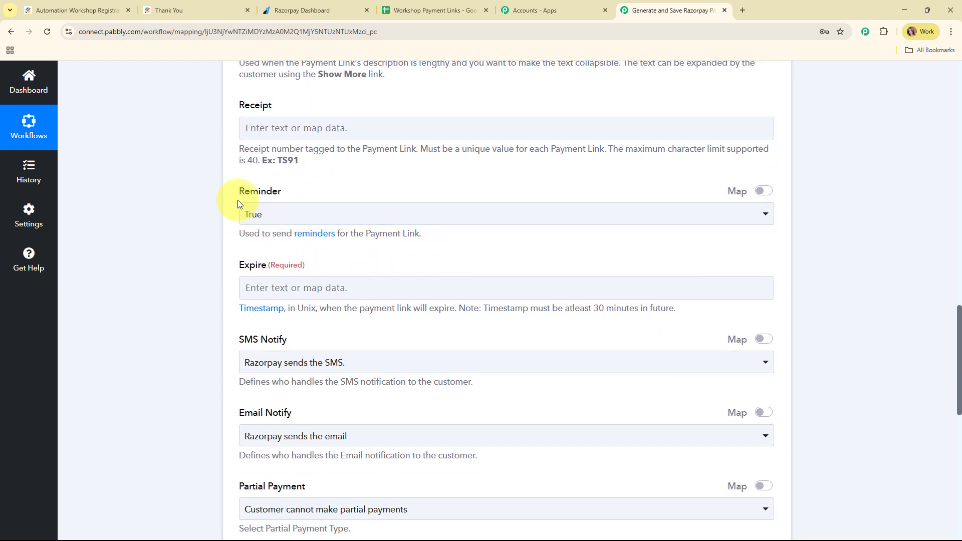
pyautogui.click(311, 214)
pyautogui.click(328, 275)
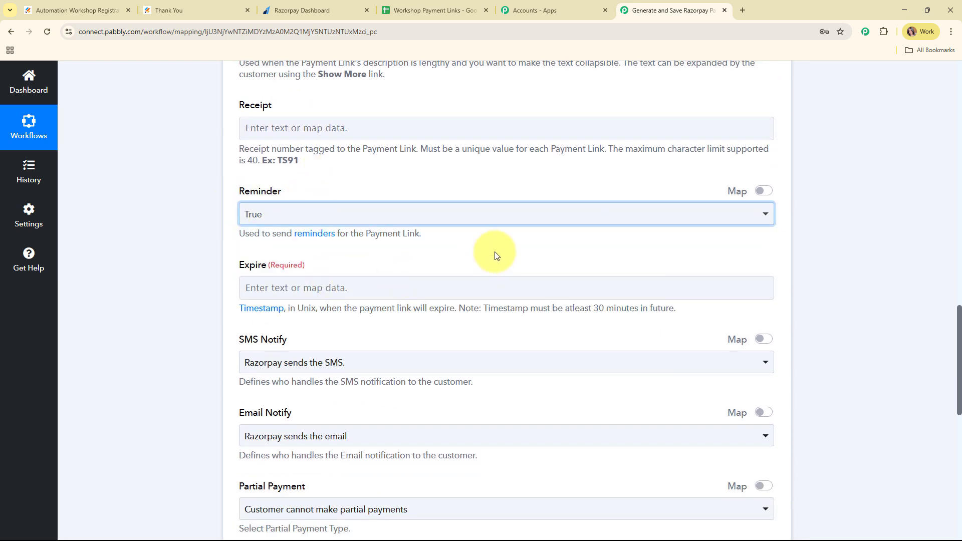
# - Review the 30-minute minimum expiry note, then return to the top of the workflow
pyautogui.scroll(-1, 401, 226)
pyautogui.click(349, 285)
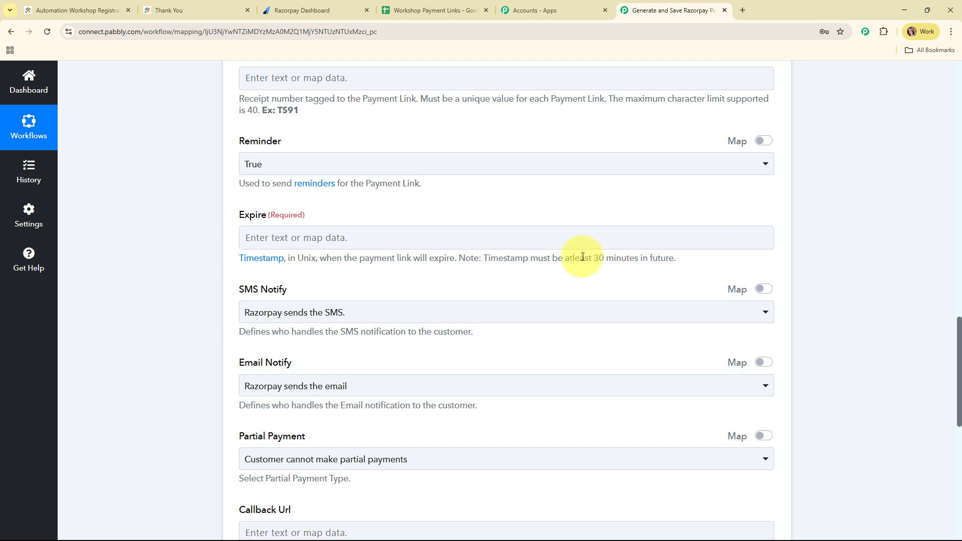
pyautogui.moveTo(594, 258); pyautogui.dragTo(692, 258)
pyautogui.click(693, 266)
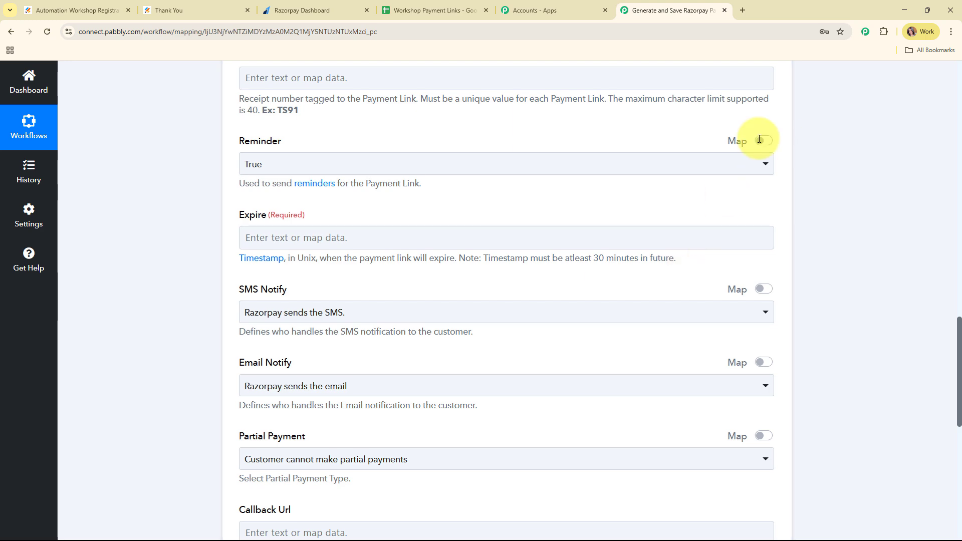
pyautogui.scroll(1, 541, 186)
pyautogui.scroll(15, 538, 182)
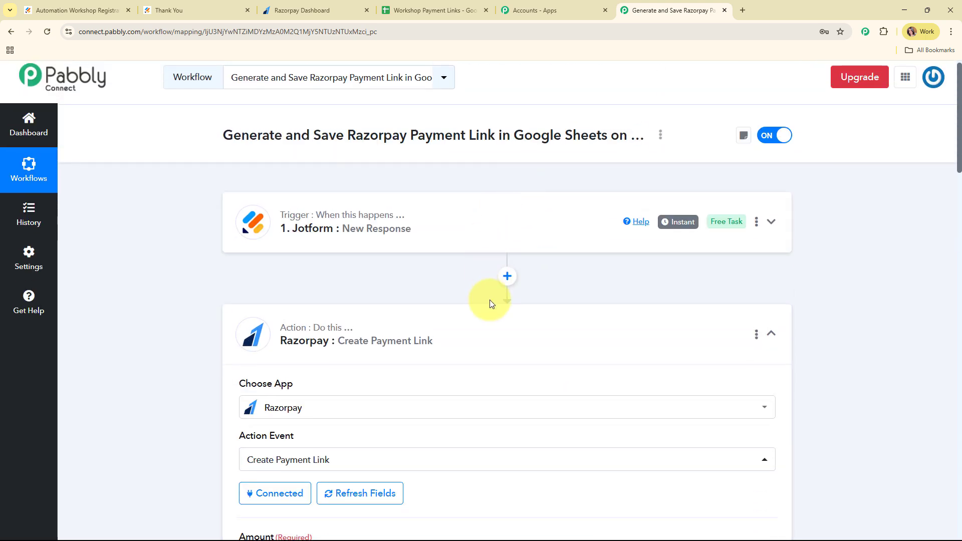
# - Insert a Date/Time Formatter step with the Add/Subtract Time action before Razorpay and connect it
pyautogui.click(507, 276)
pyautogui.scroll(-1, 508, 281)
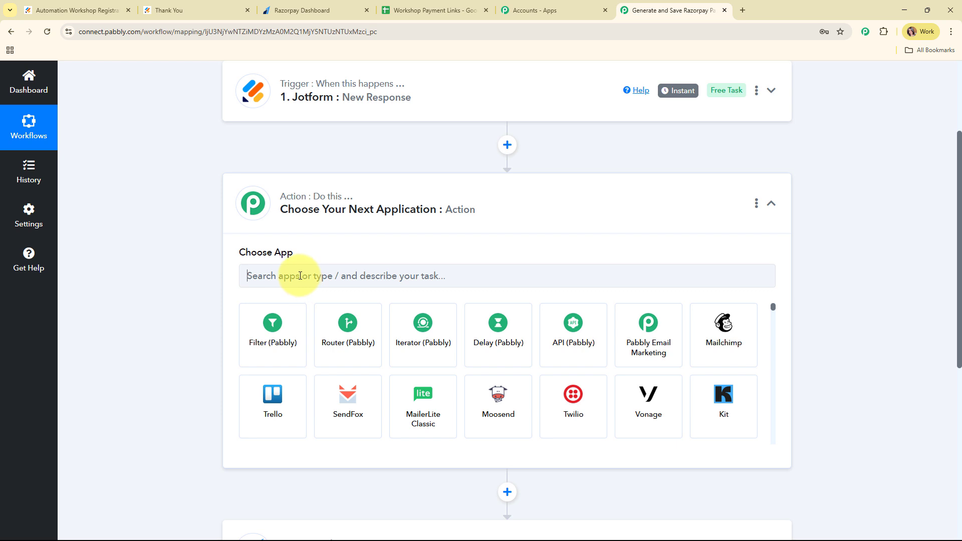
pyautogui.write('date')
pyautogui.click(283, 346)
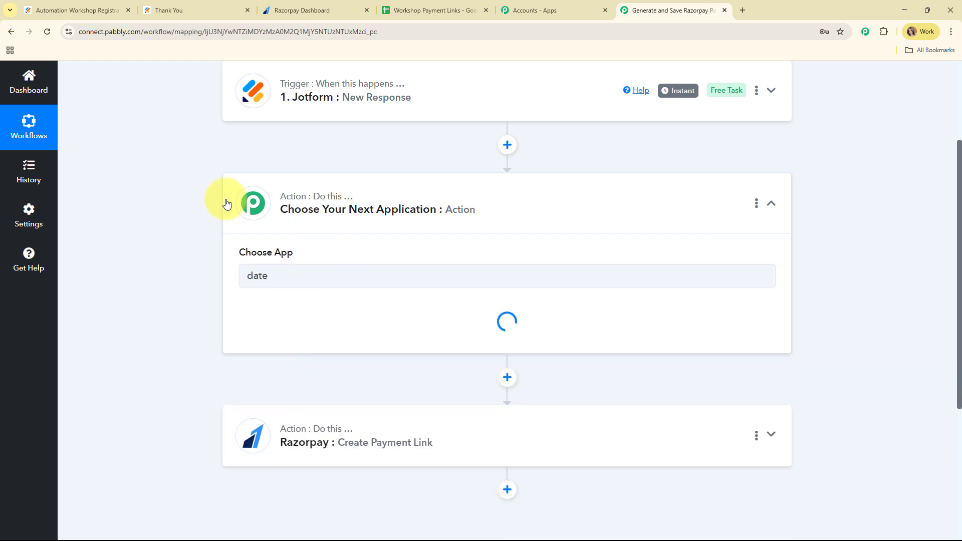
pyautogui.click(334, 130)
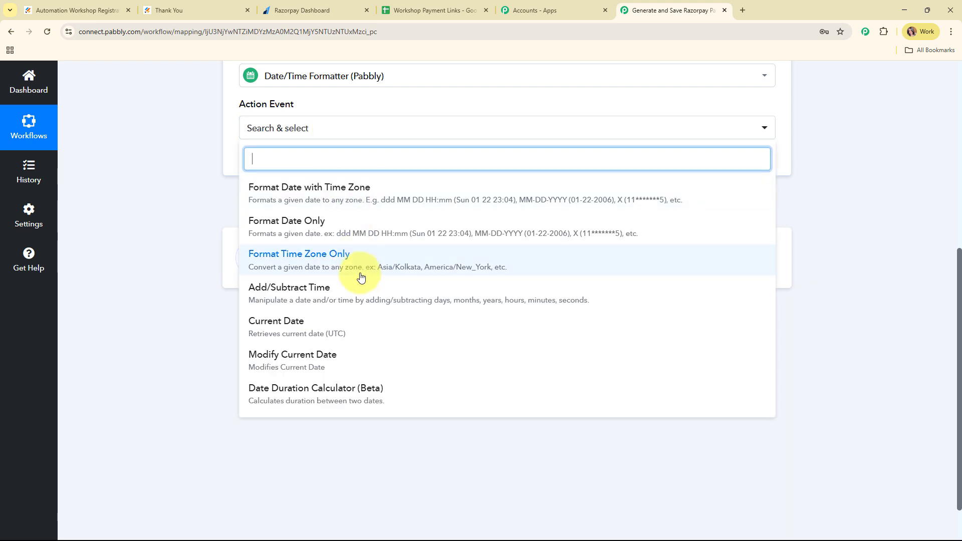
pyautogui.click(364, 294)
pyautogui.scroll(2, 413, 215)
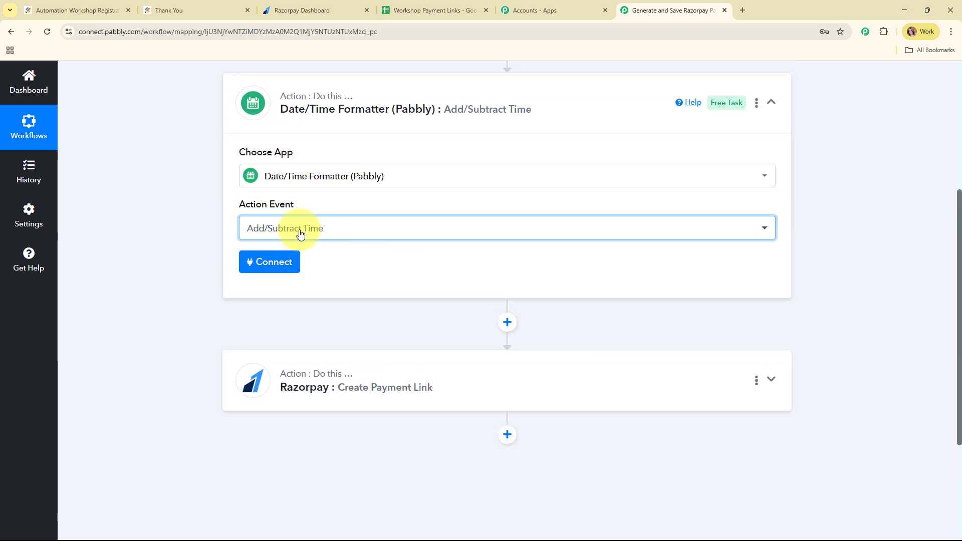
pyautogui.click(271, 263)
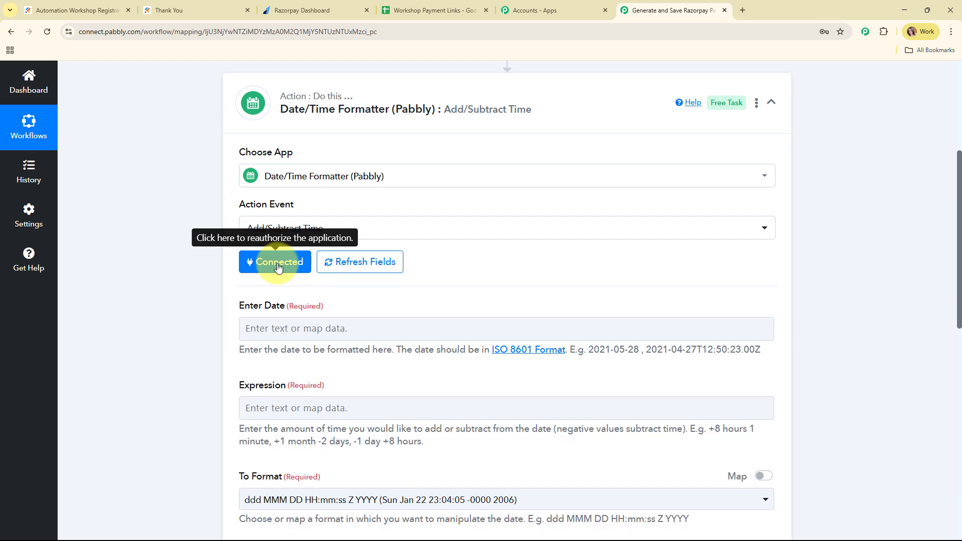
# - Fill Enter Date with the Jotform date's Year-Month-Day values and a -24 hours time shift
pyautogui.scroll(-1, 227, 288)
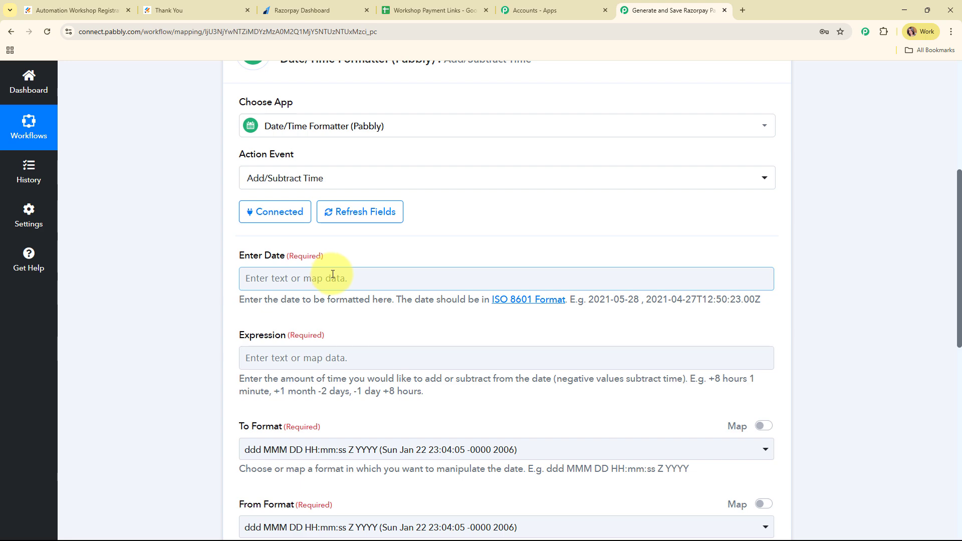
pyautogui.scroll(-2, 569, 208)
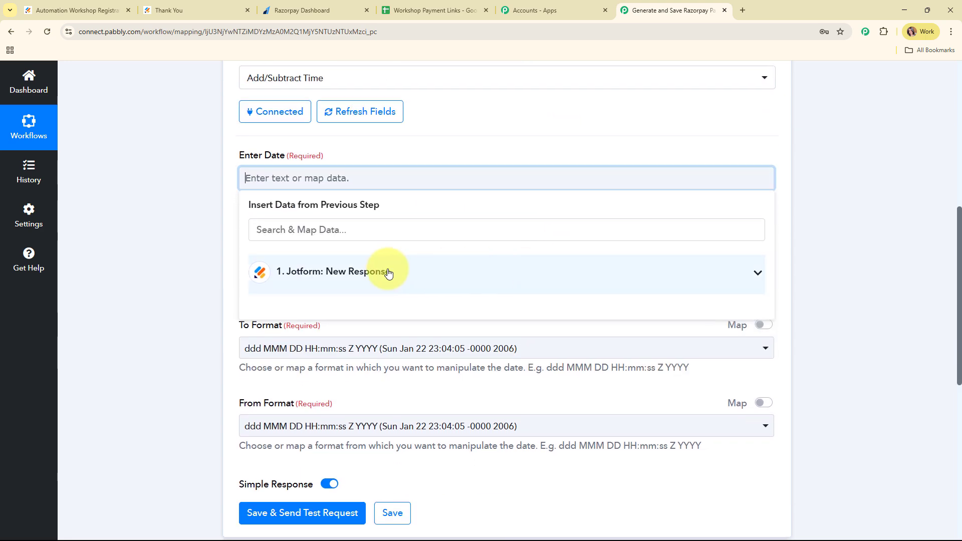
pyautogui.click(389, 272)
pyautogui.scroll(-4, 344, 441)
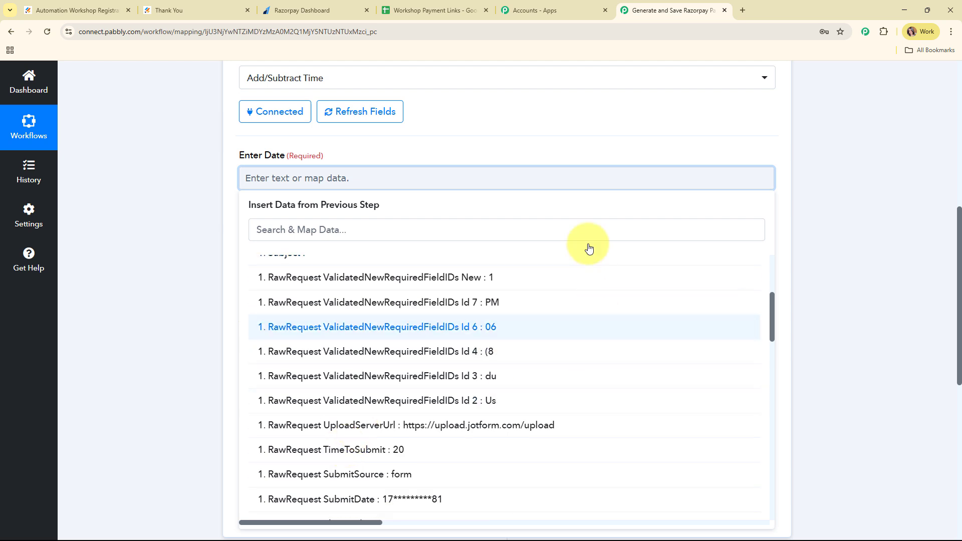
pyautogui.click(380, 229)
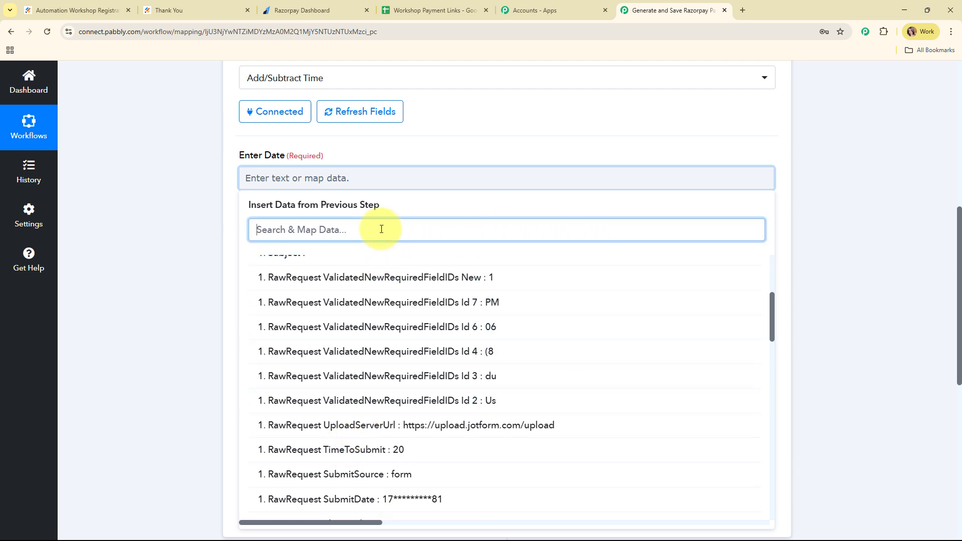
pyautogui.write('date')
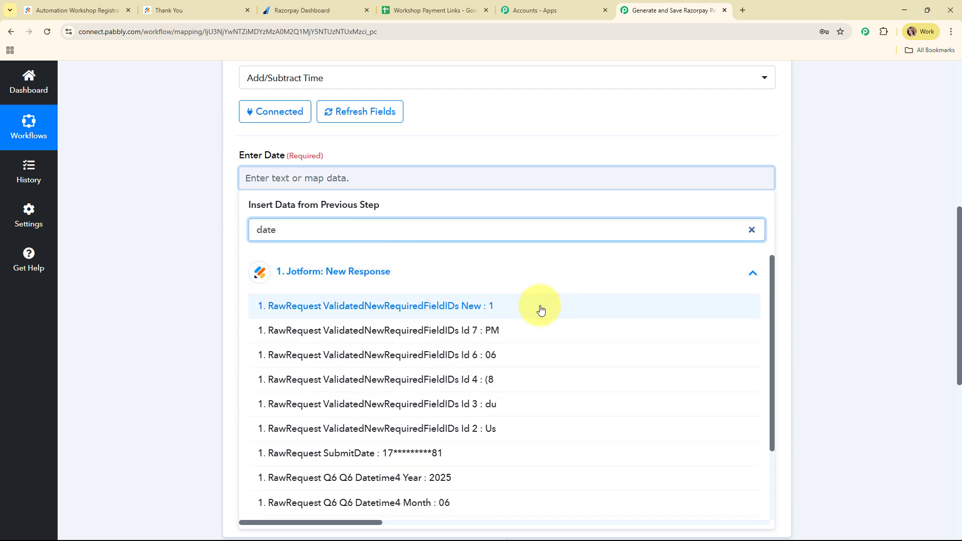
pyautogui.scroll(-2, 547, 366)
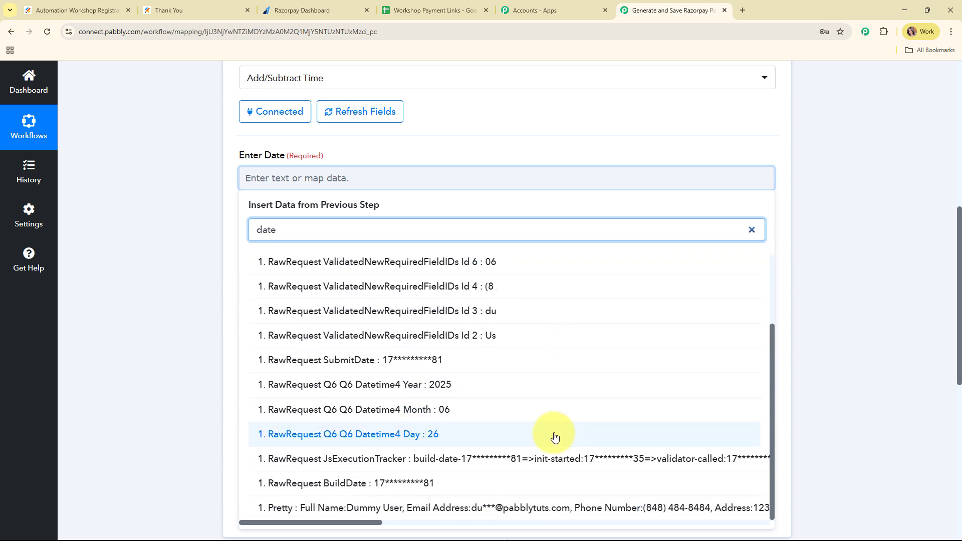
pyautogui.click(419, 384)
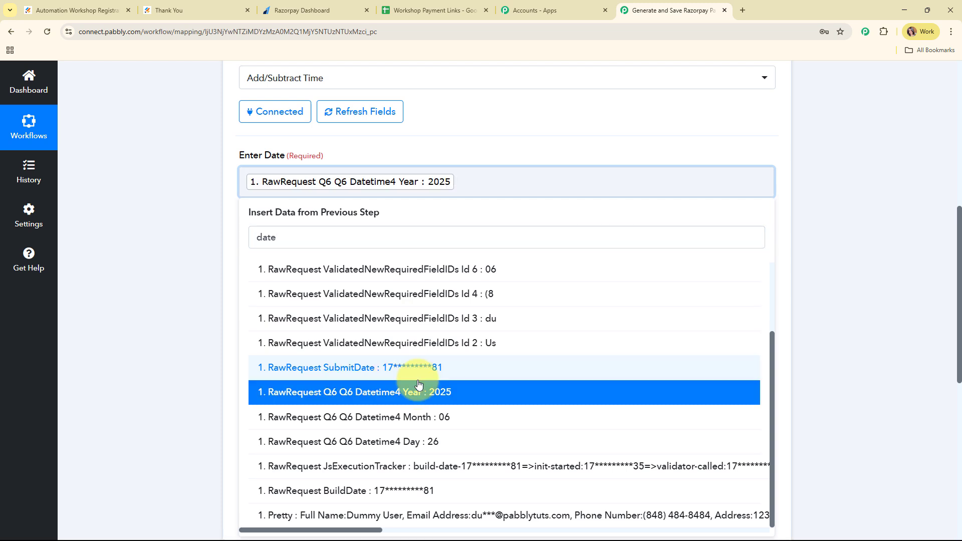
pyautogui.click(434, 426)
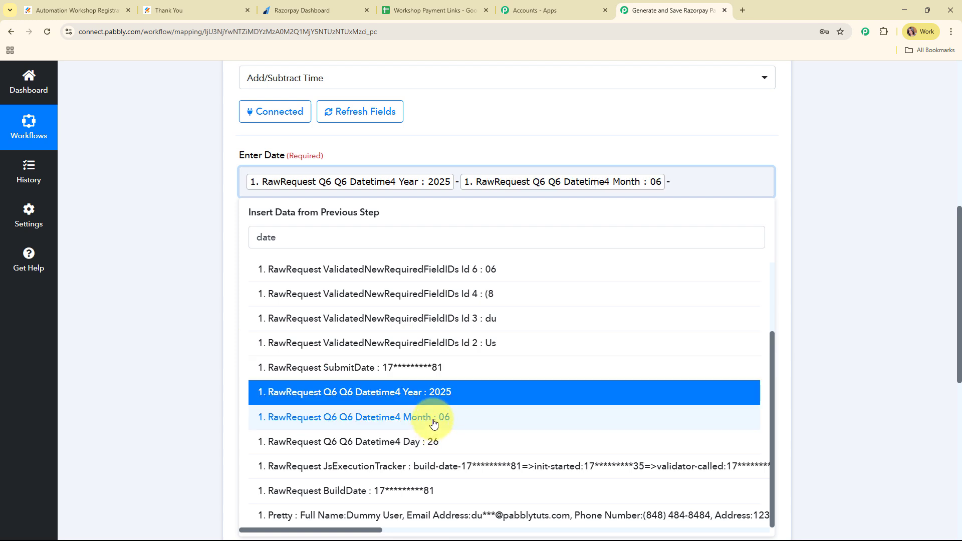
pyautogui.click(436, 442)
pyautogui.click(181, 391)
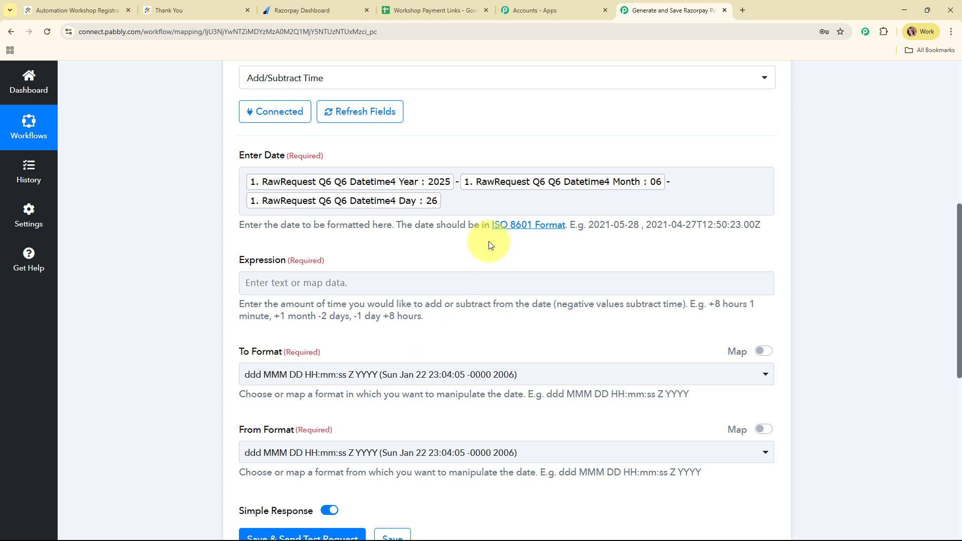
pyautogui.scroll(-2, 489, 242)
pyautogui.click(336, 184)
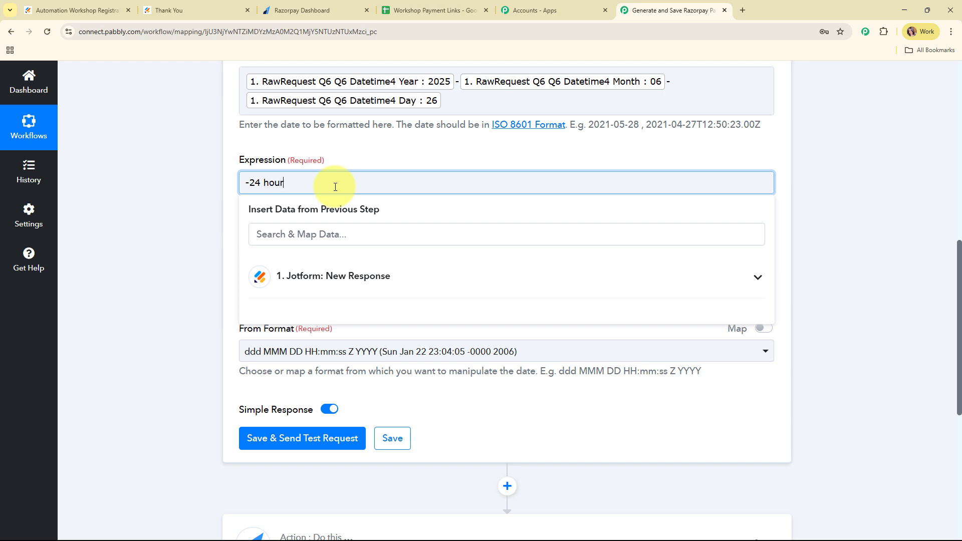
pyautogui.click(224, 202)
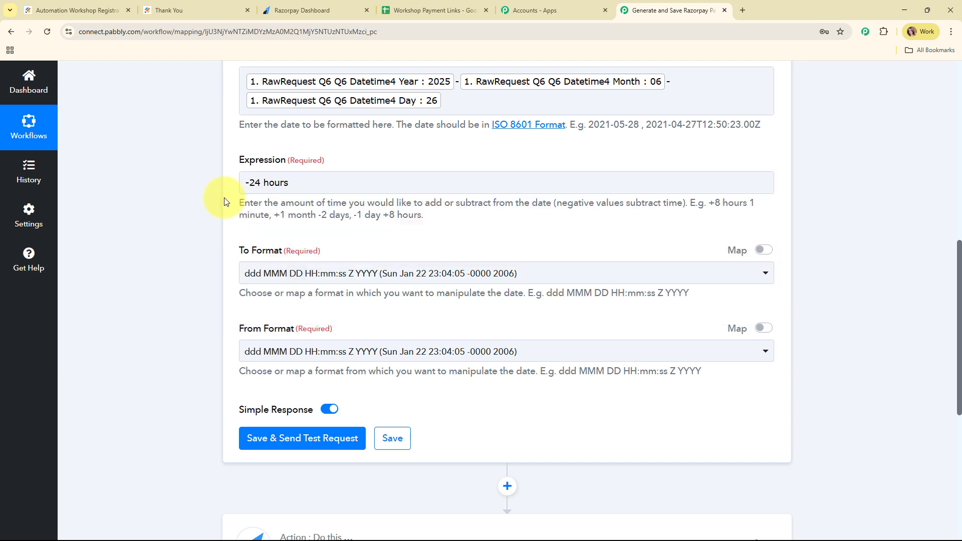
# - Set To Format to X (Unix timestamp) and From Format to YYYY-MM-DD
pyautogui.click(497, 276)
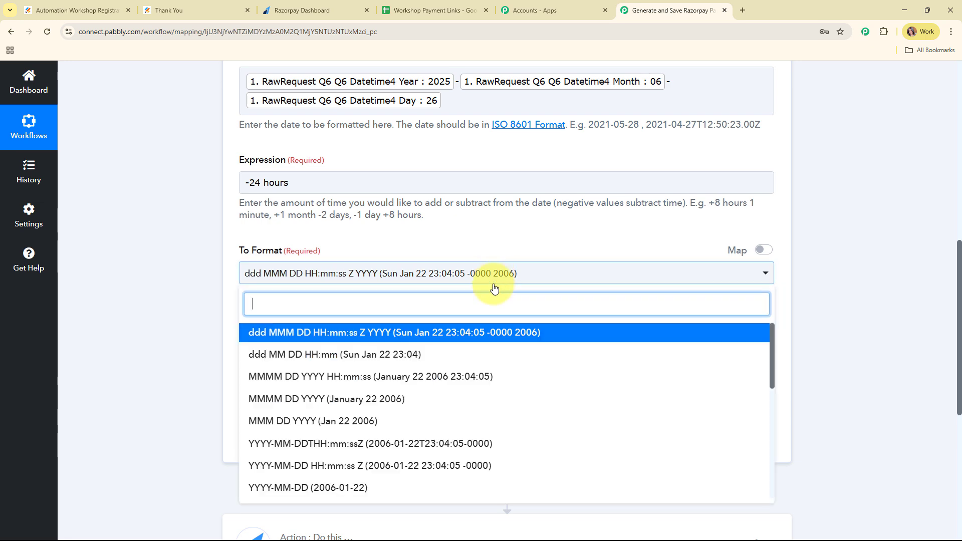
pyautogui.scroll(-5, 371, 411)
pyautogui.scroll(-2, 369, 414)
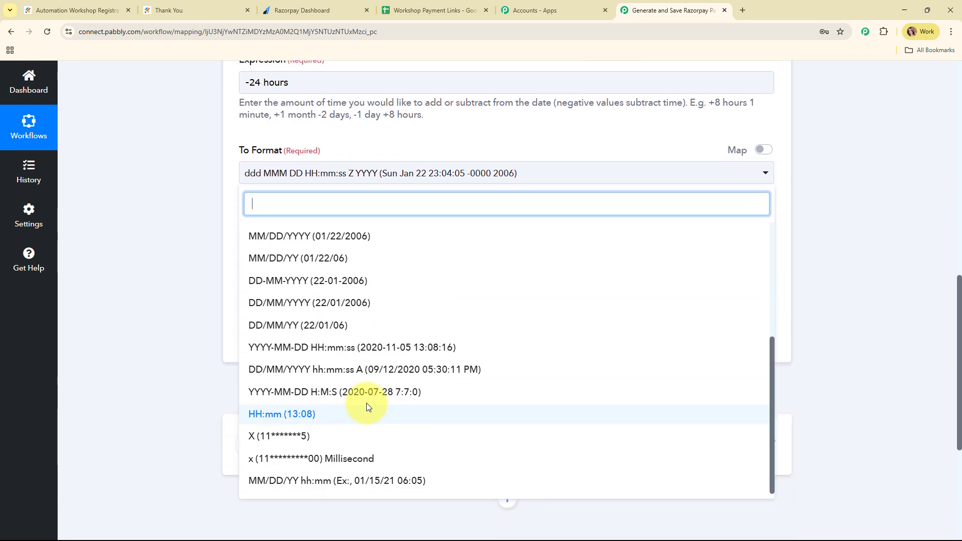
pyautogui.click(318, 445)
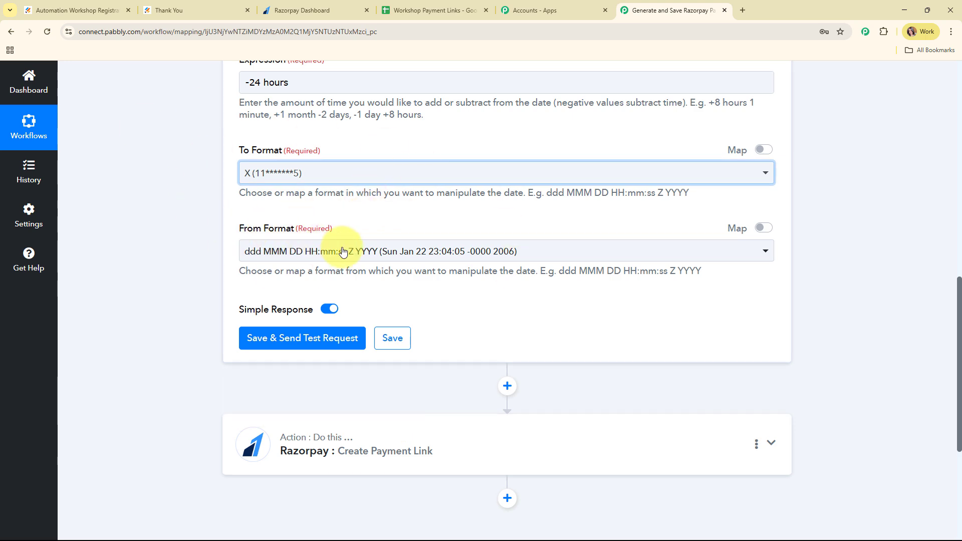
pyautogui.scroll(4, 373, 206)
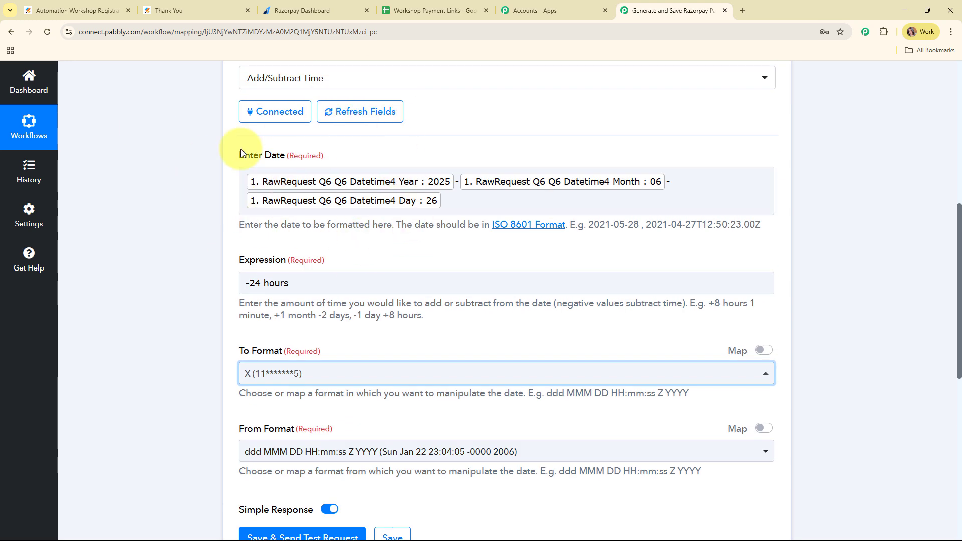
pyautogui.scroll(-3, 398, 246)
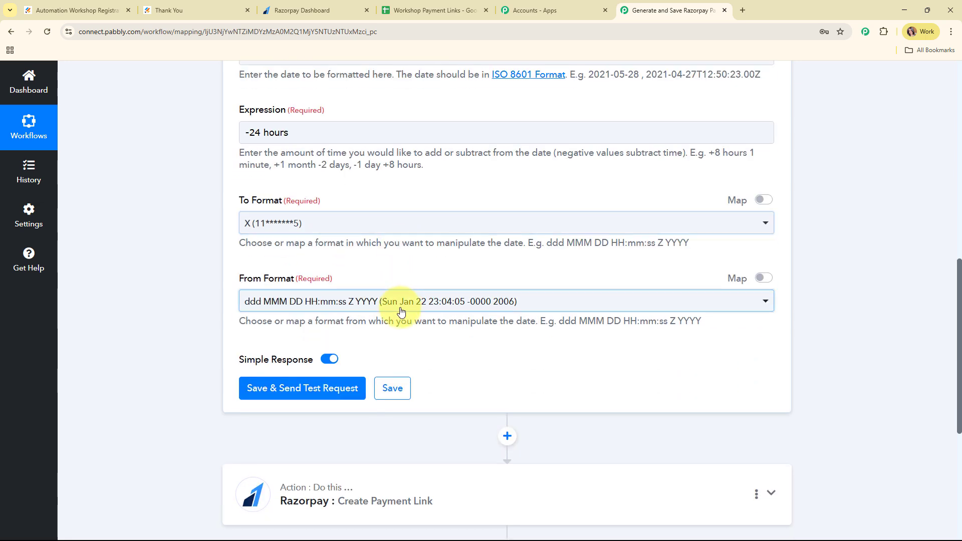
pyautogui.click(401, 311)
pyautogui.scroll(-3, 401, 381)
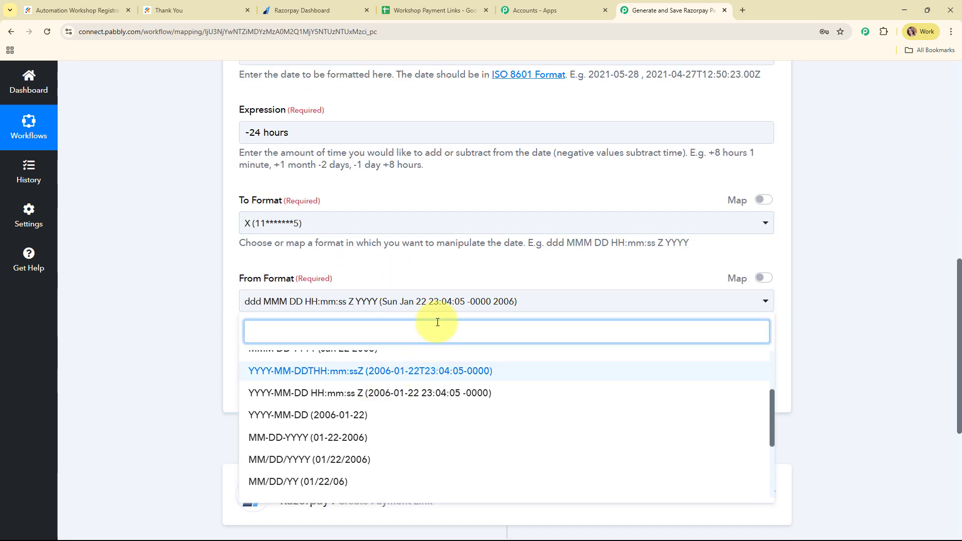
pyautogui.click(389, 416)
pyautogui.scroll(-2, 569, 200)
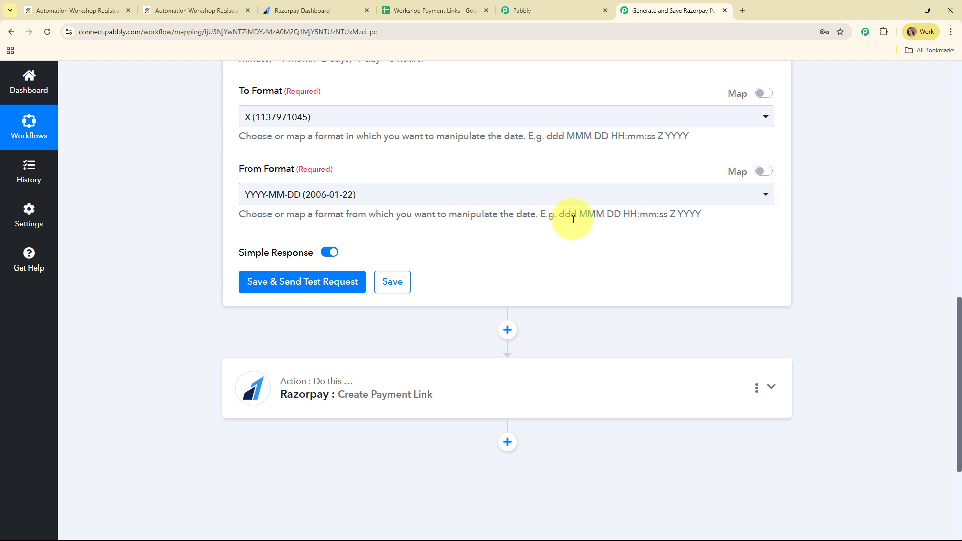
pyautogui.scroll(-1, 565, 225)
pyautogui.click(277, 235)
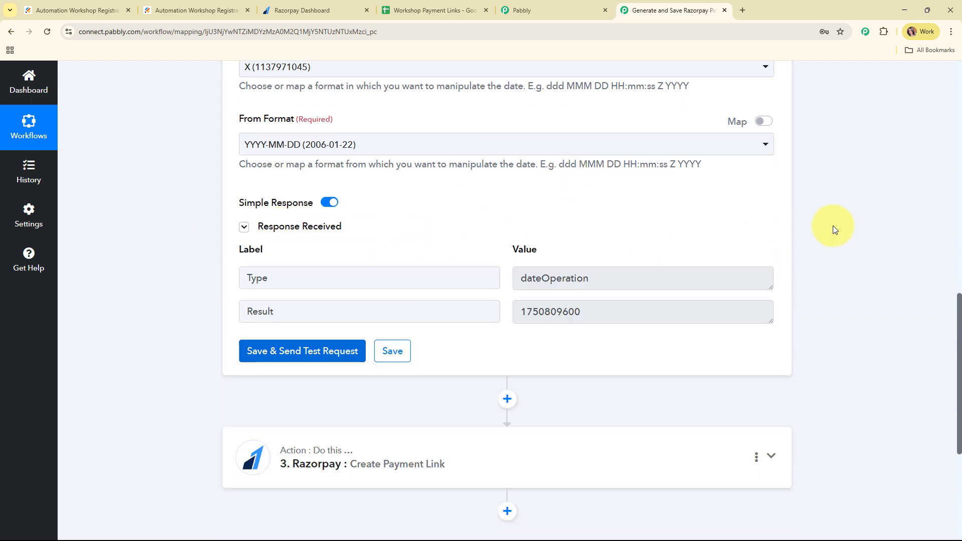
pyautogui.moveTo(621, 307); pyautogui.dragTo(490, 337)
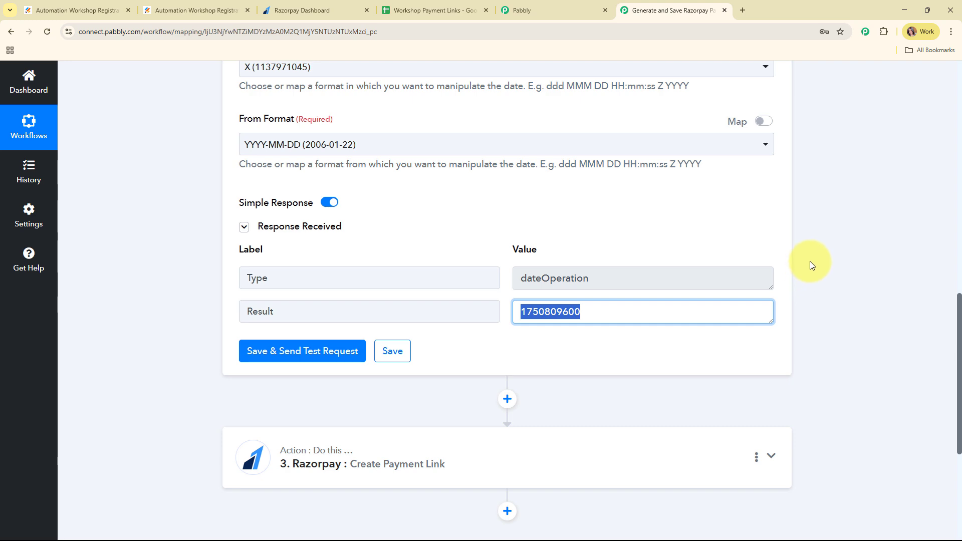
pyautogui.scroll(10, 811, 261)
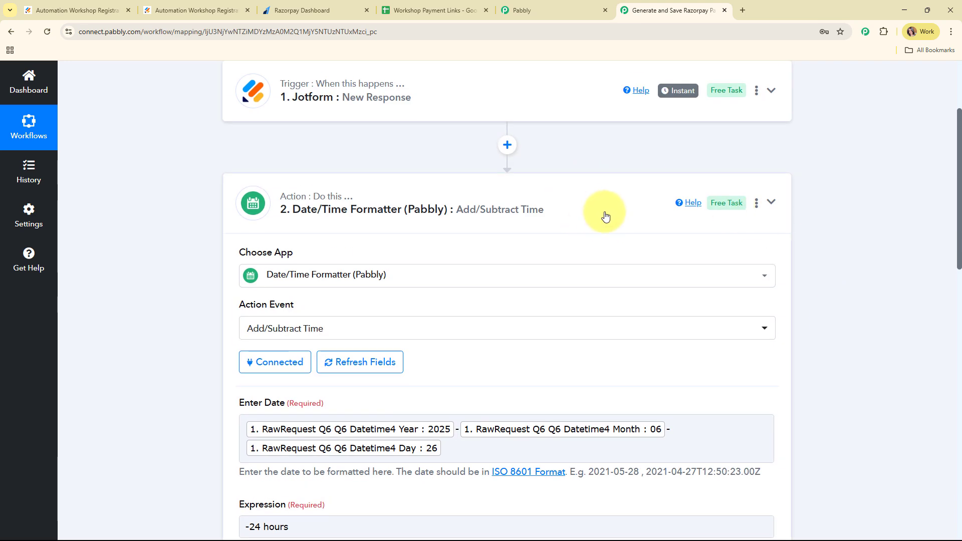
# - Map the Date/Time Formatter's 2. Result into the Razorpay step's Expire field
pyautogui.click(604, 209)
pyautogui.click(471, 198)
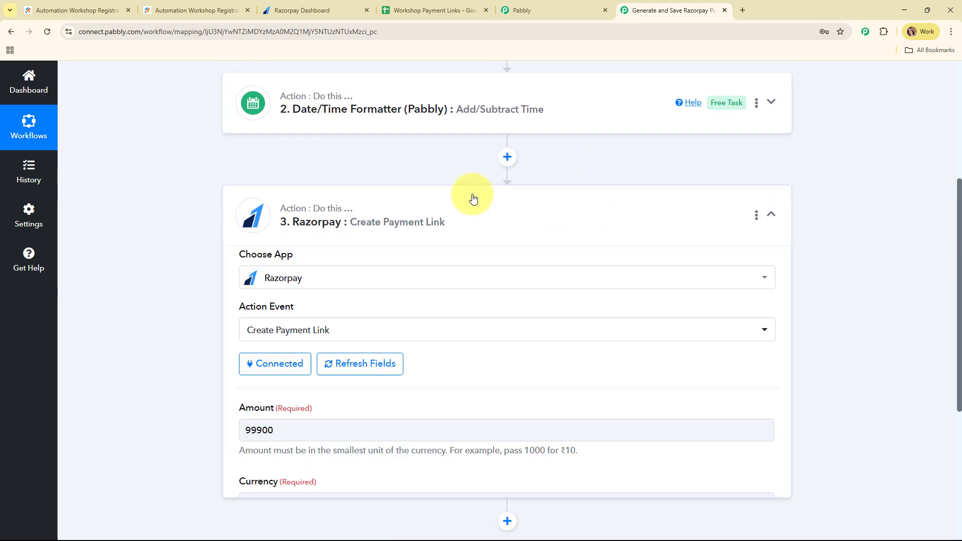
pyautogui.scroll(-15, 473, 197)
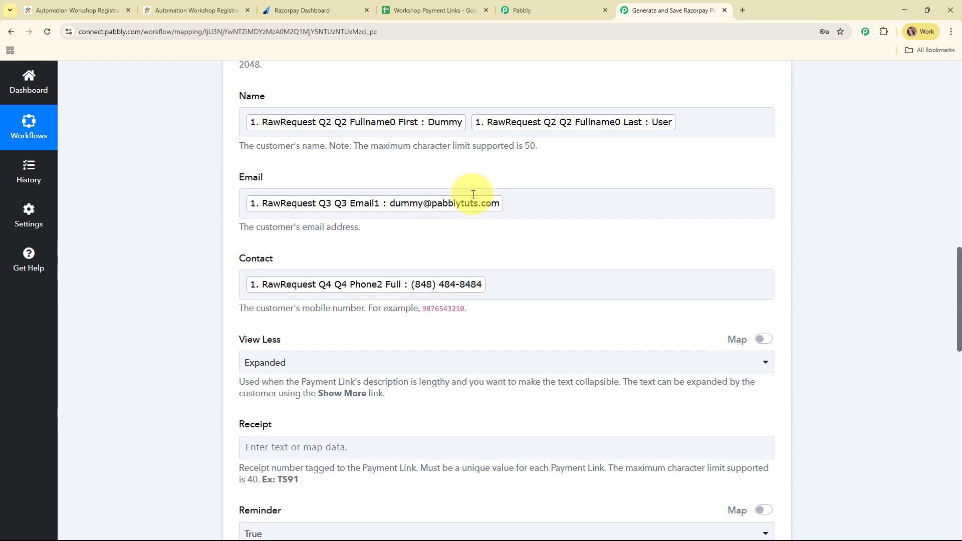
pyautogui.scroll(-3, 472, 196)
pyautogui.click(260, 308)
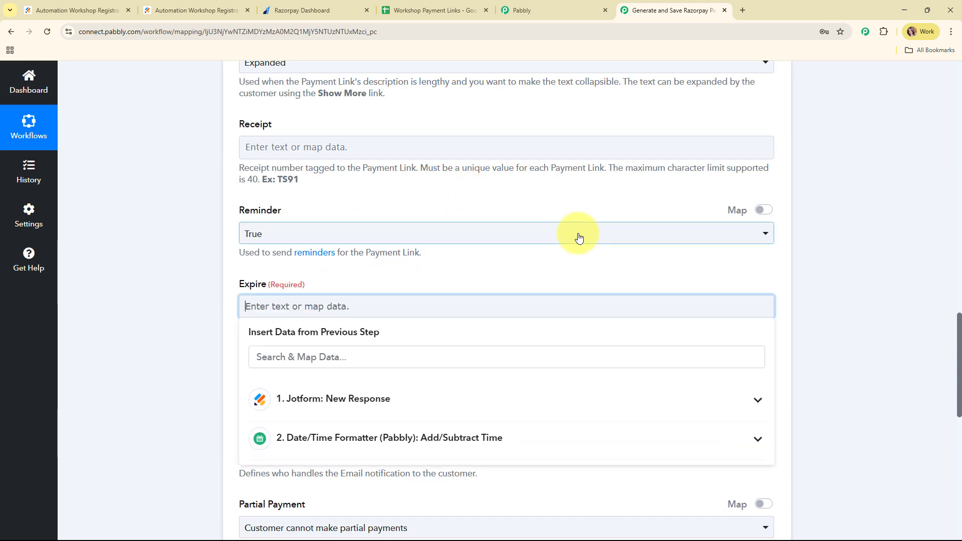
pyautogui.scroll(-4, 501, 245)
pyautogui.click(358, 256)
pyautogui.click(362, 297)
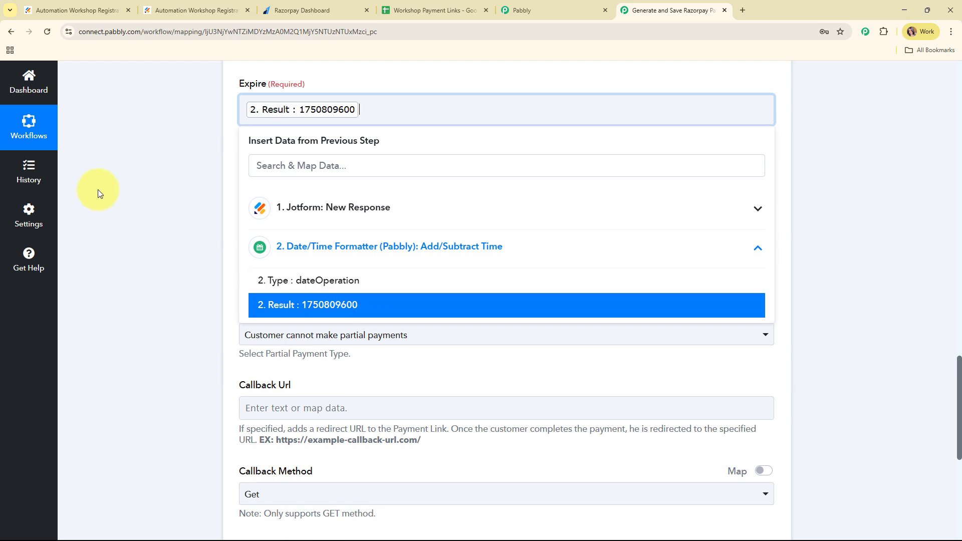
pyautogui.click(179, 184)
# - Keep SMS and email notifications on, partial payments disallowed, and callback method Get
pyautogui.scroll(-2, 517, 209)
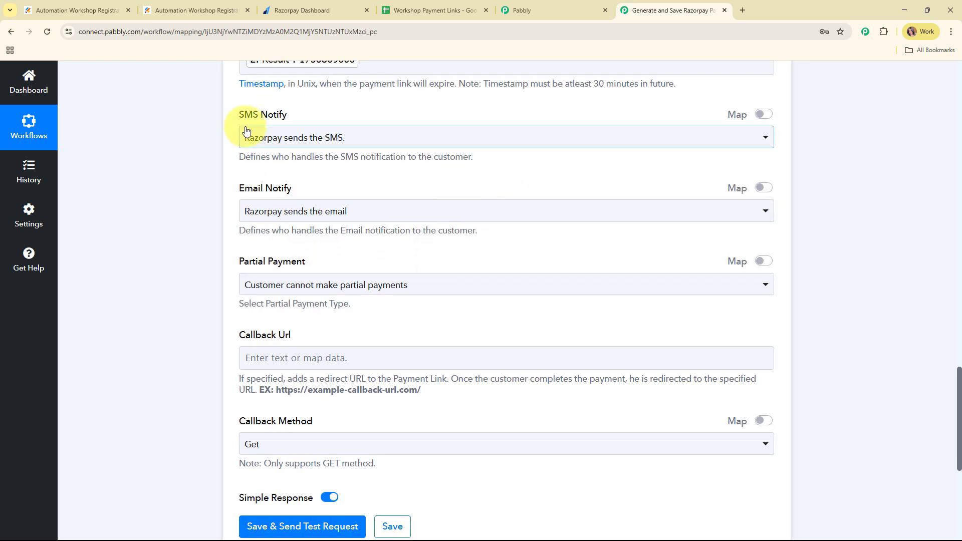
pyautogui.click(329, 145)
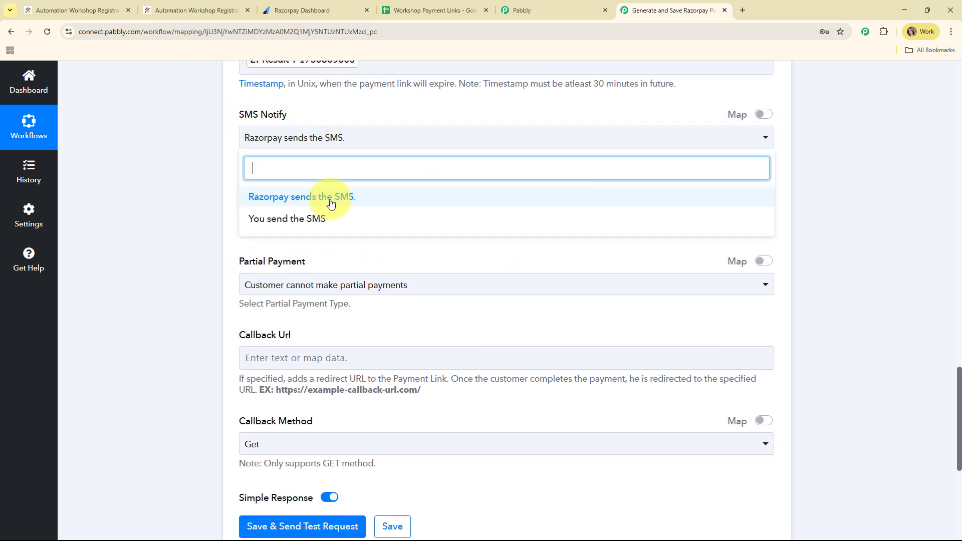
pyautogui.click(406, 203)
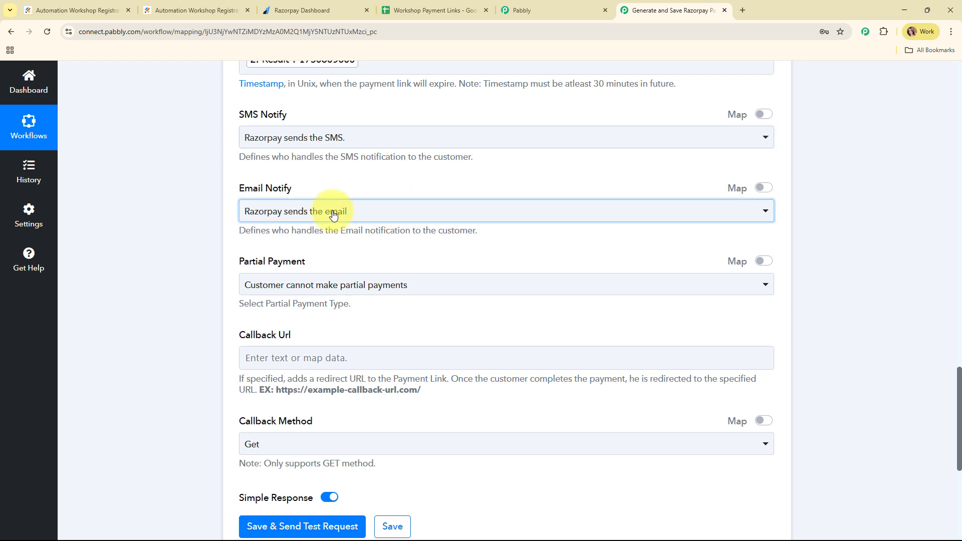
pyautogui.click(317, 211)
pyautogui.click(321, 275)
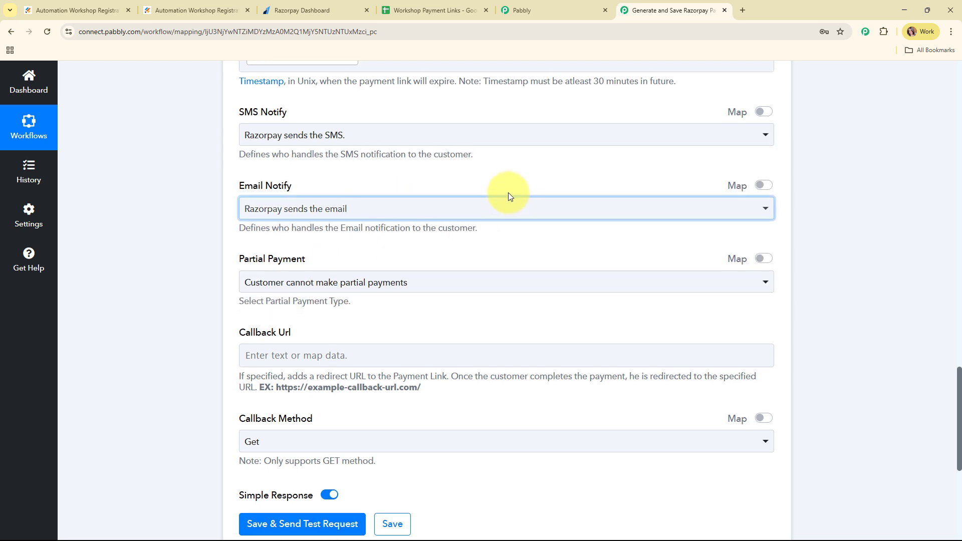
pyautogui.scroll(-2, 509, 195)
pyautogui.click(318, 234)
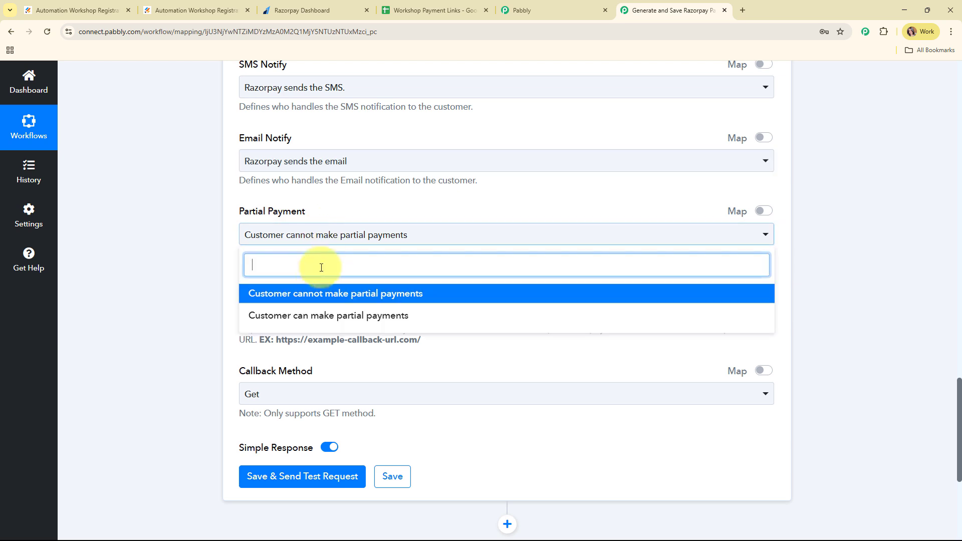
pyautogui.click(422, 297)
pyautogui.scroll(-3, 447, 221)
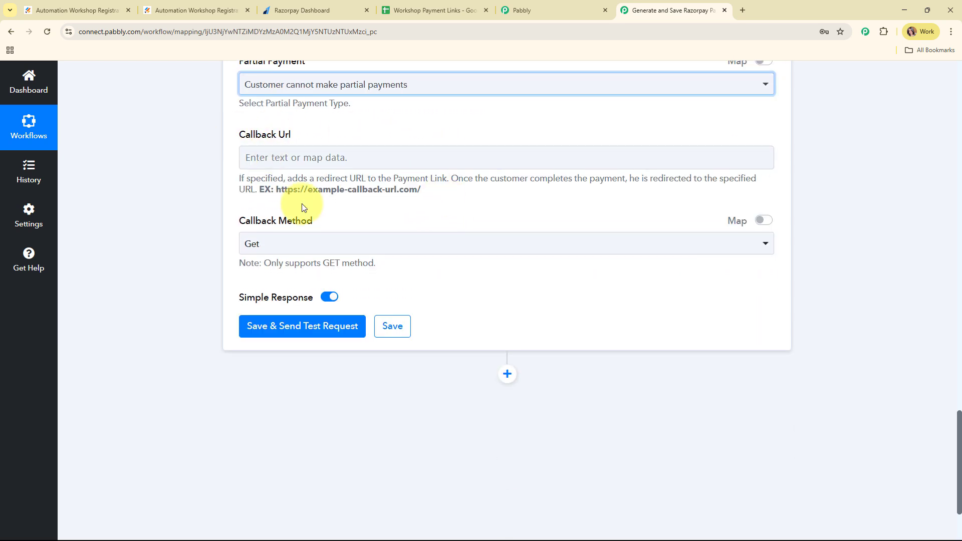
pyautogui.scroll(-1, 440, 191)
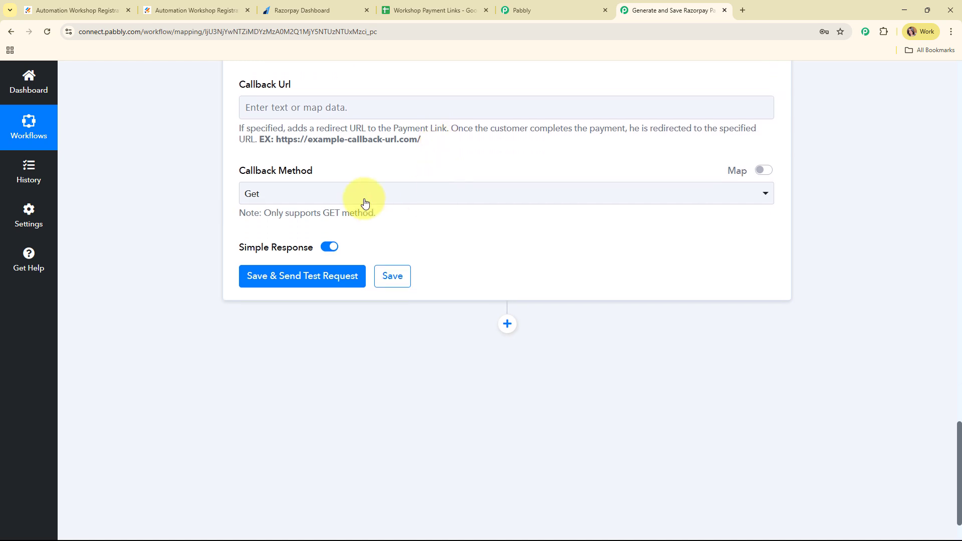
pyautogui.click(327, 198)
pyautogui.click(327, 253)
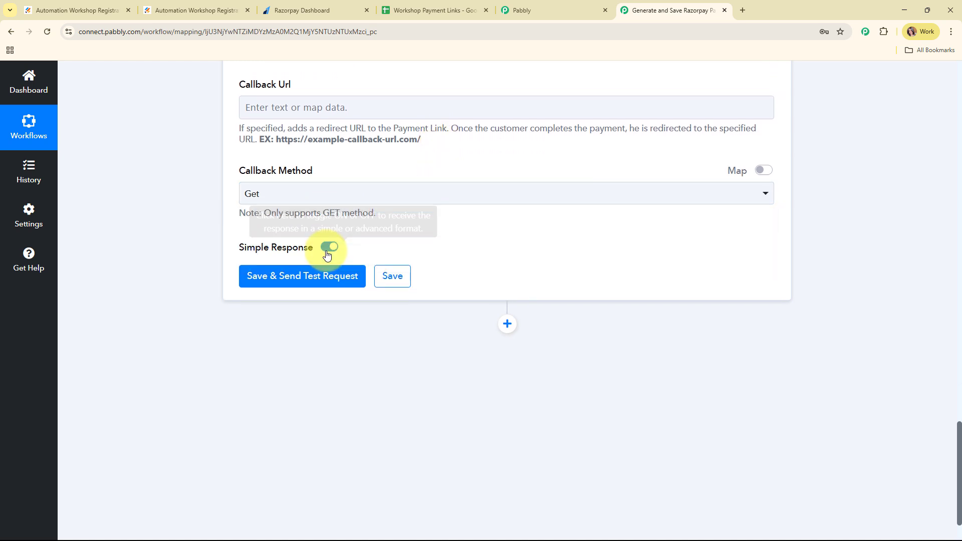
# - Save and test the Razorpay step, copying the returned short payment URL
pyautogui.click(322, 289)
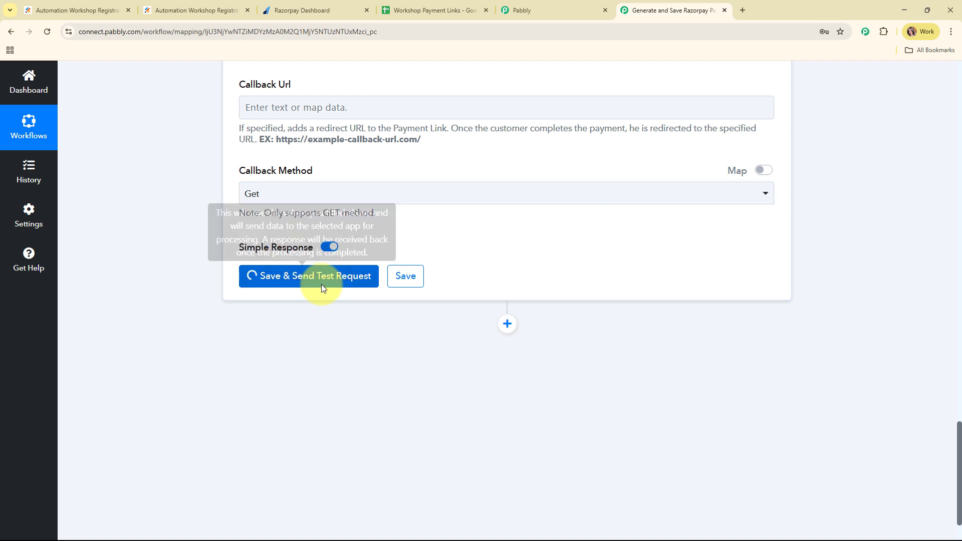
pyautogui.scroll(-1, 850, 266)
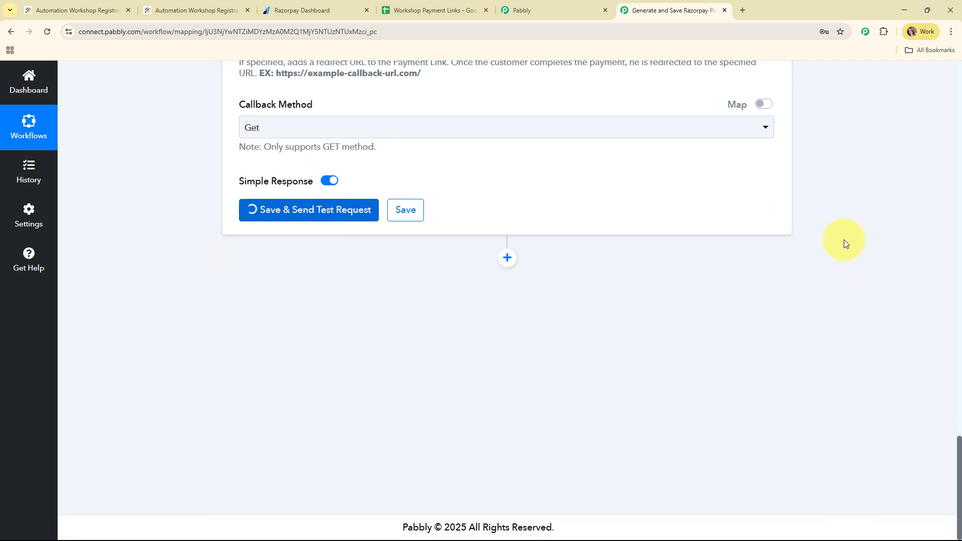
pyautogui.scroll(-3, 727, 306)
pyautogui.scroll(-5, 726, 306)
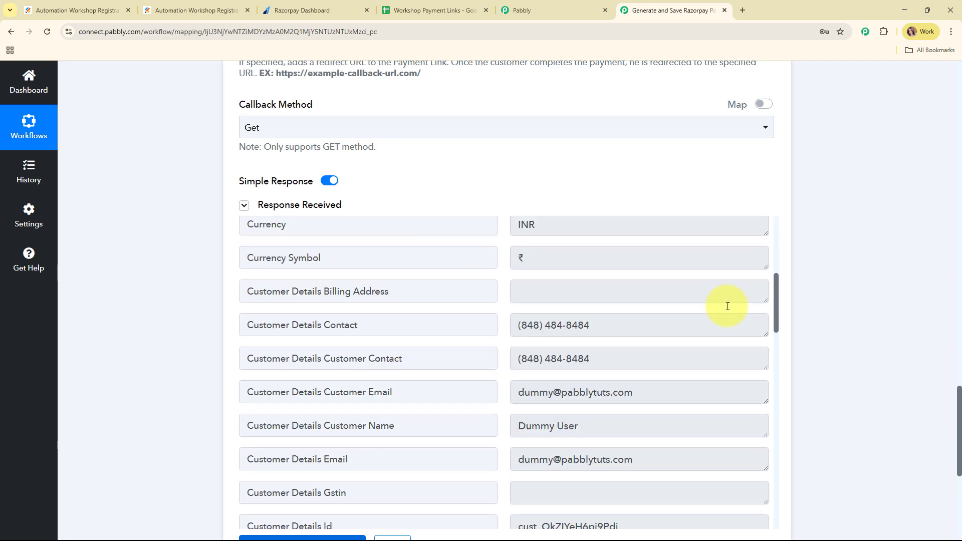
pyautogui.scroll(-2, 900, 359)
pyautogui.scroll(-2, 686, 234)
pyautogui.scroll(-3, 686, 234)
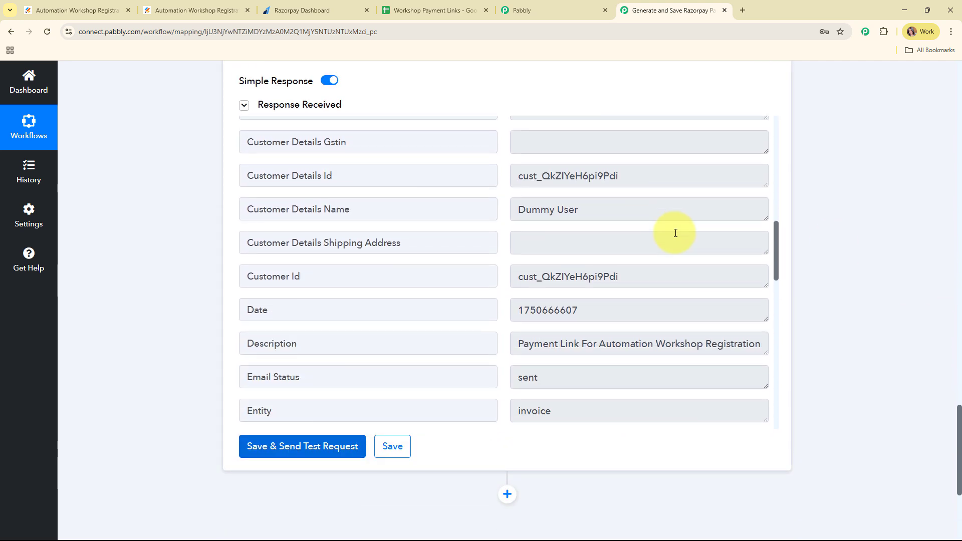
pyautogui.scroll(-2, 676, 233)
pyautogui.scroll(-10, 673, 230)
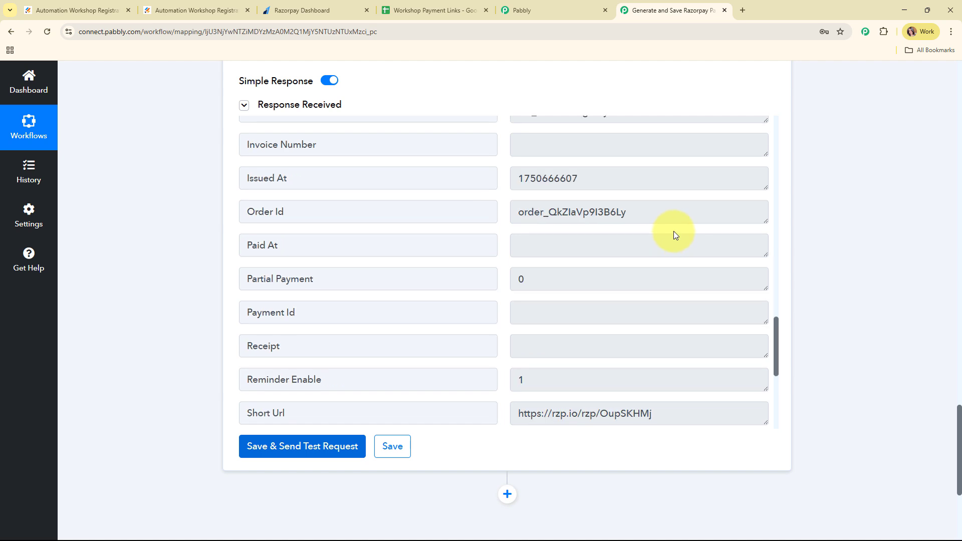
pyautogui.moveTo(678, 213); pyautogui.dragTo(544, 214)
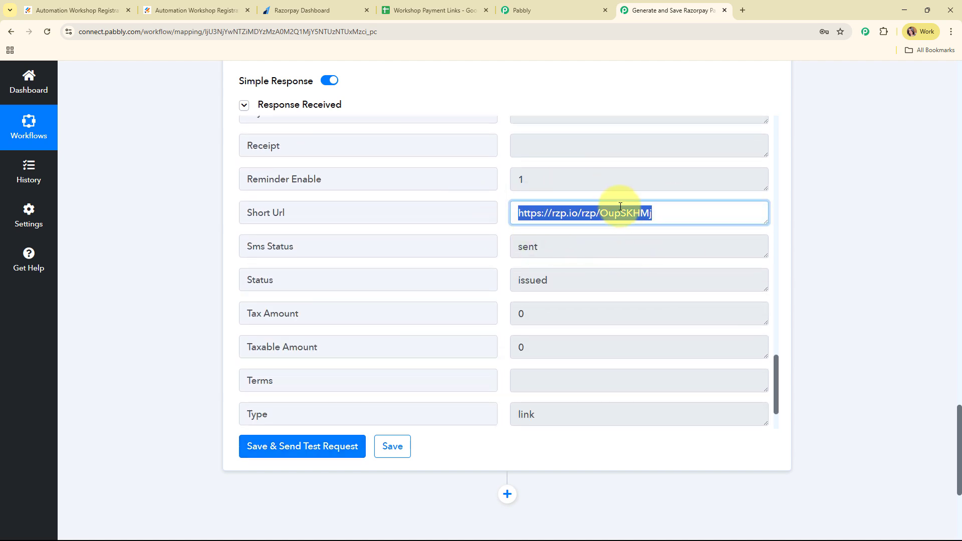
# - Load the short URL in a new tab to view the INR 999.00 payment page
pyautogui.click(743, 9)
pyautogui.write('https://rzp.io/rzp/OupSKHMj')
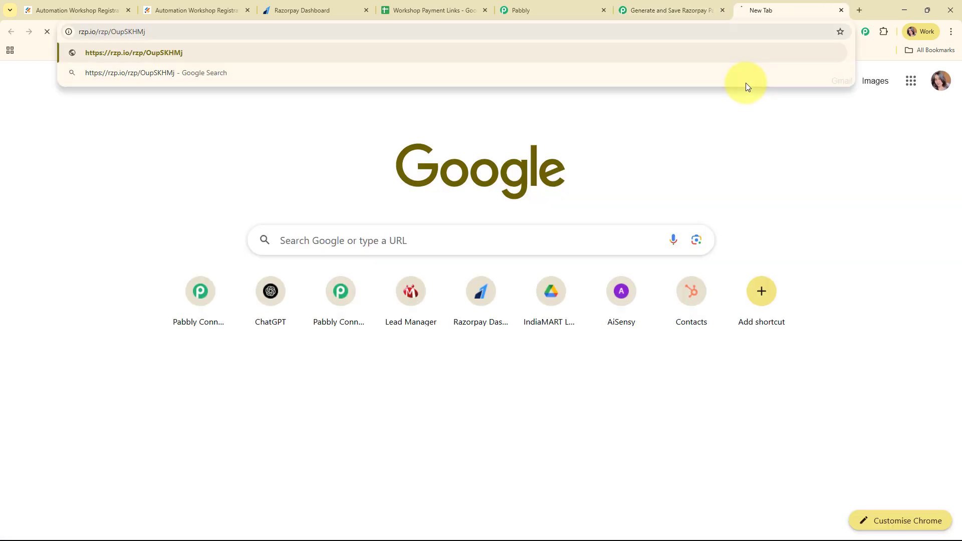
pyautogui.press('Return')
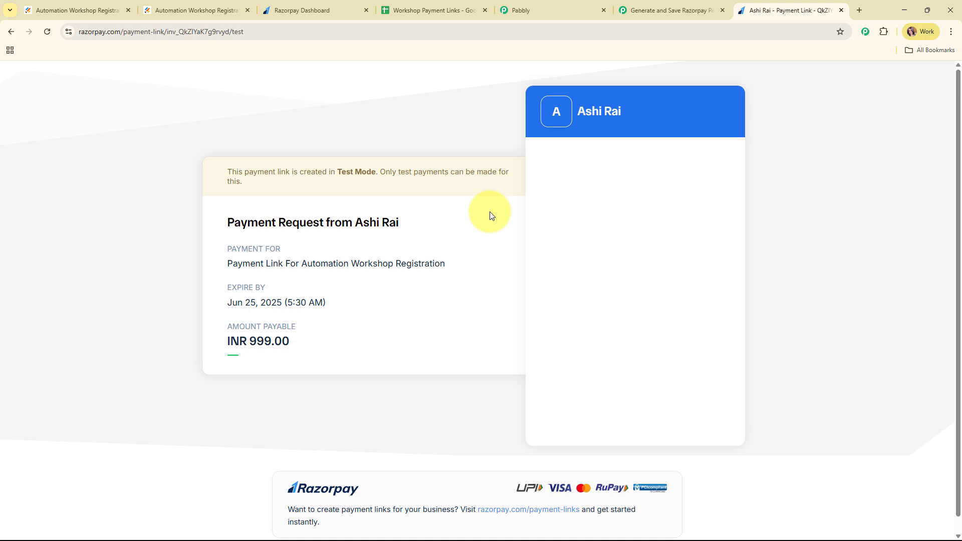
# - Return to the Pabbly workflow and collapse the Razorpay Create Payment Link step
pyautogui.hotkey('ctrl', 'shift', 'Tab')
pyautogui.scroll(7, 862, 228)
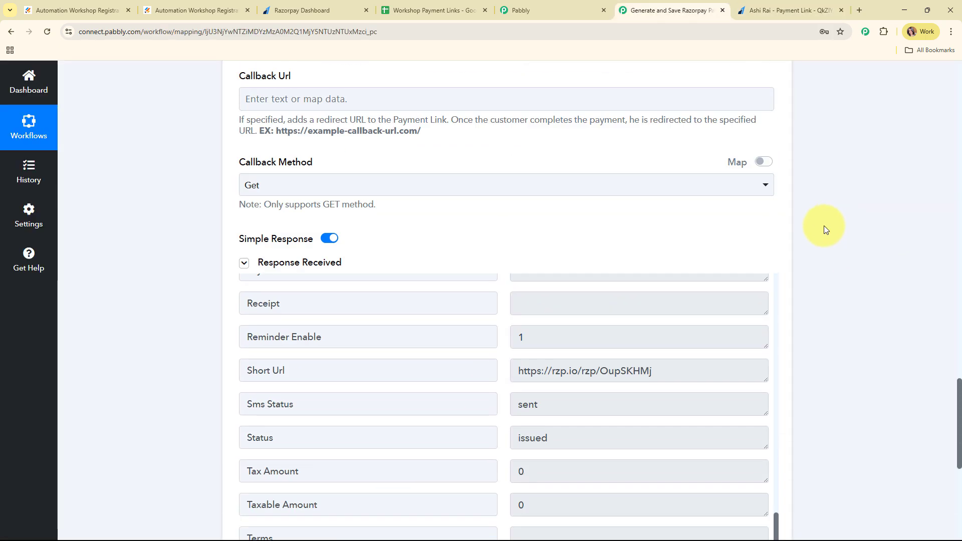
pyautogui.scroll(15, 817, 229)
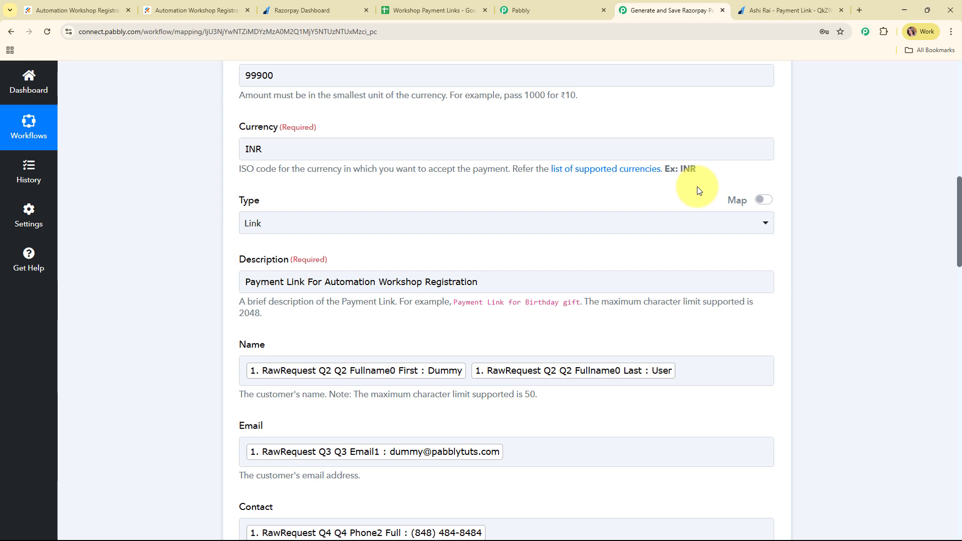
pyautogui.scroll(6, 698, 185)
pyautogui.click(629, 247)
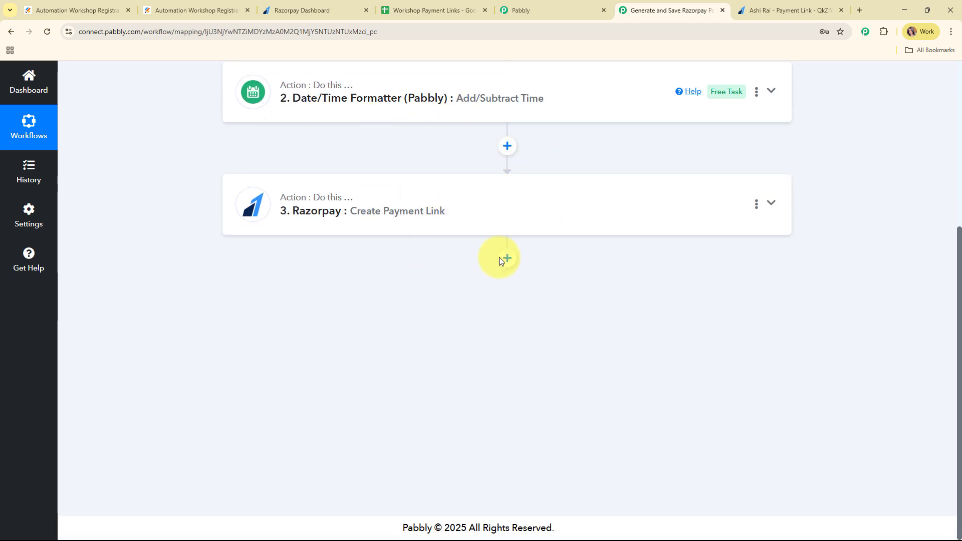
# - Add a Google Sheets step with the Add New Row action after Razorpay and start its connection
pyautogui.click(505, 260)
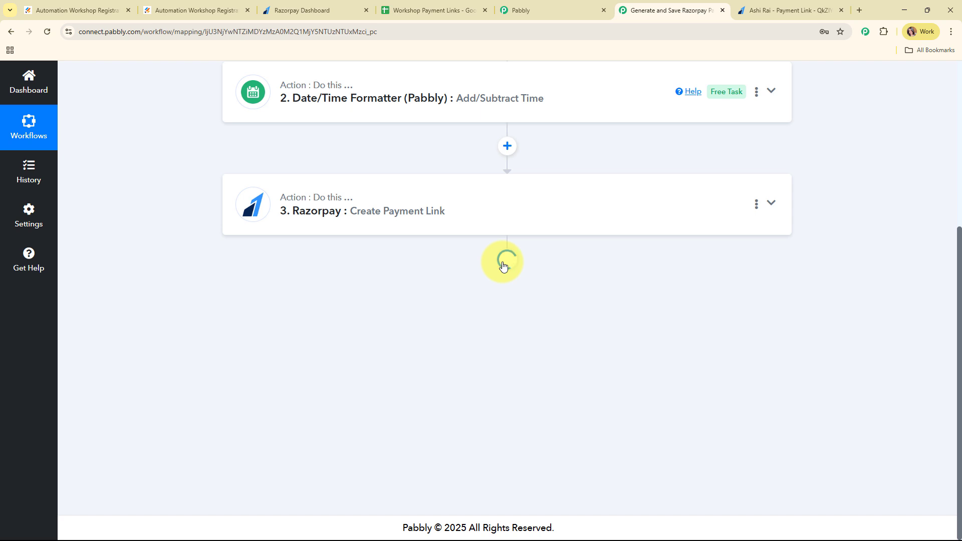
pyautogui.write('s')
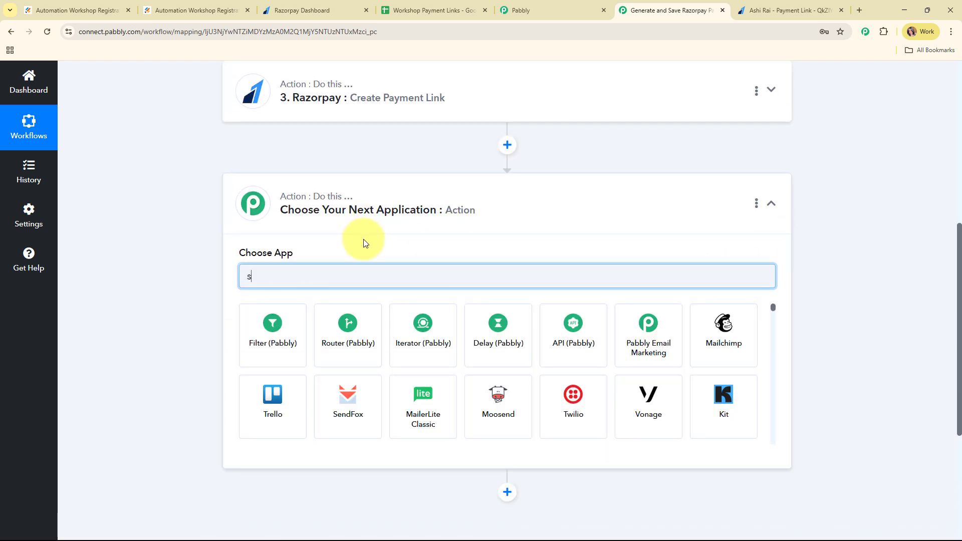
pyautogui.write('hee')
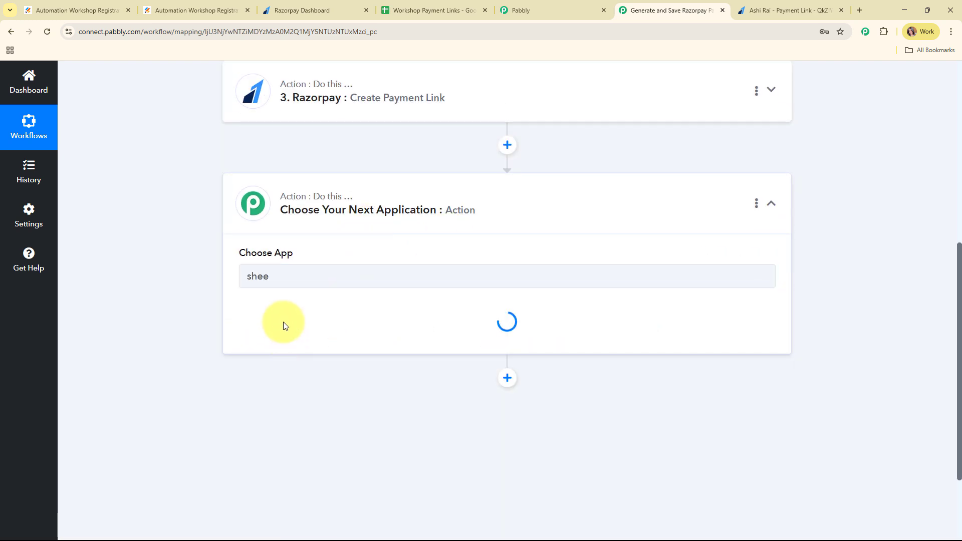
pyautogui.click(284, 325)
pyautogui.click(284, 326)
pyautogui.click(312, 150)
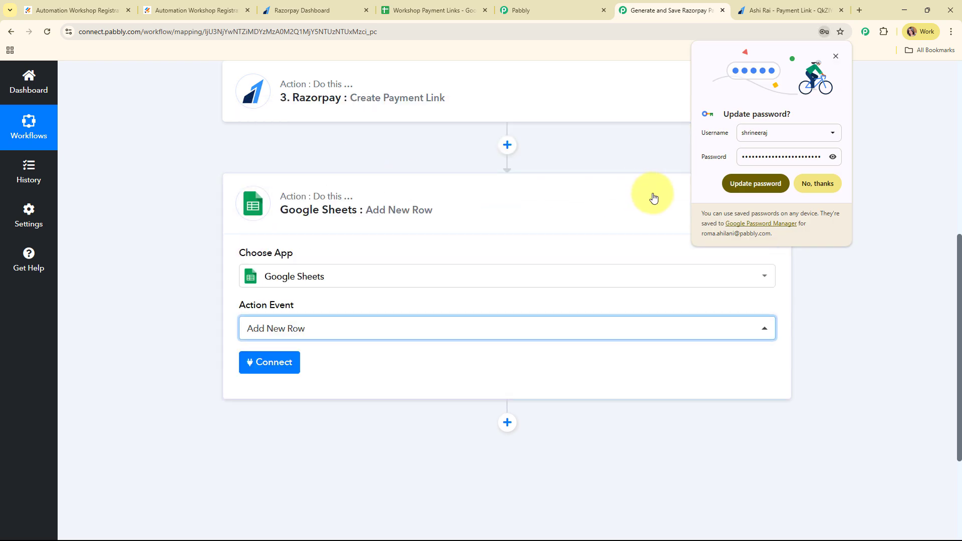
pyautogui.click(822, 185)
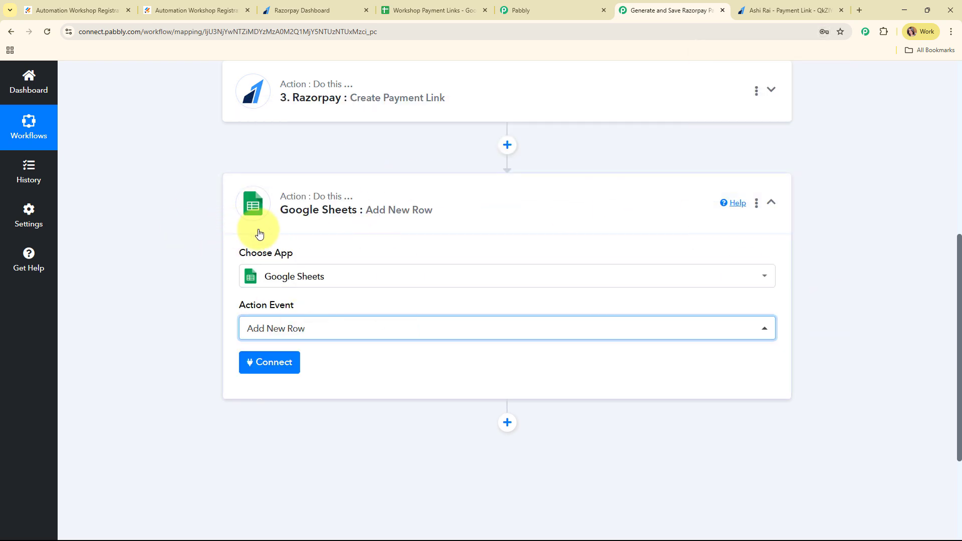
pyautogui.scroll(-2, 361, 223)
pyautogui.click(295, 262)
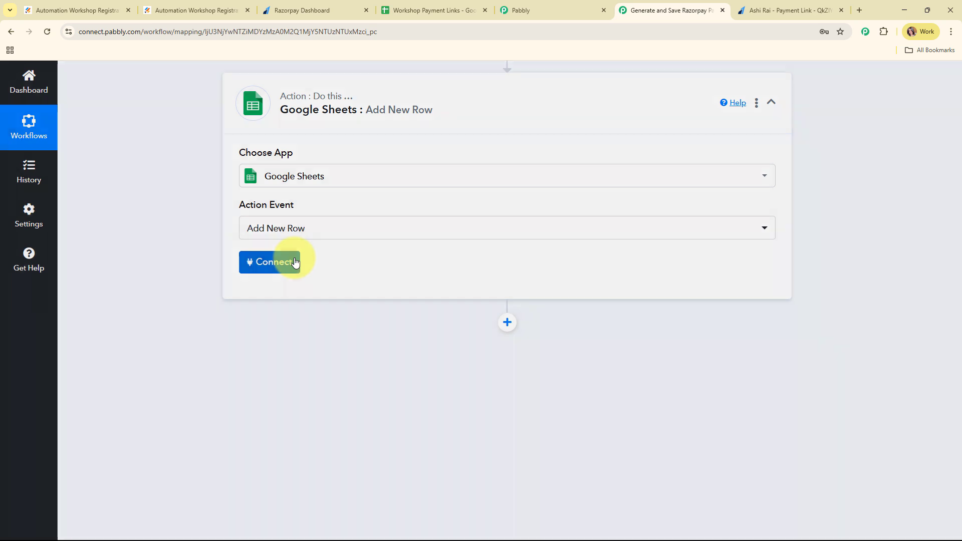
# - Authorize a new Google account connection for the Sheets step, allowing Pabbly Connect access
pyautogui.click(445, 183)
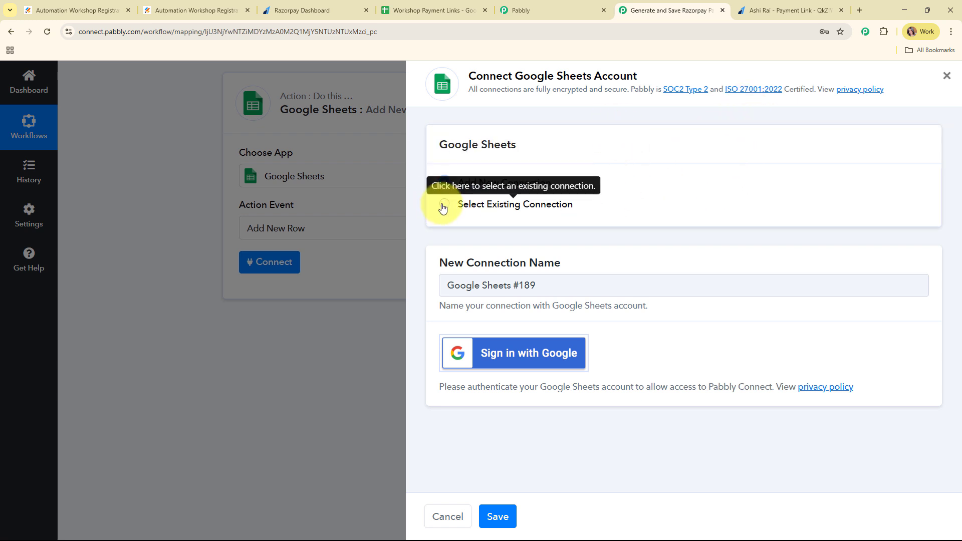
pyautogui.click(537, 354)
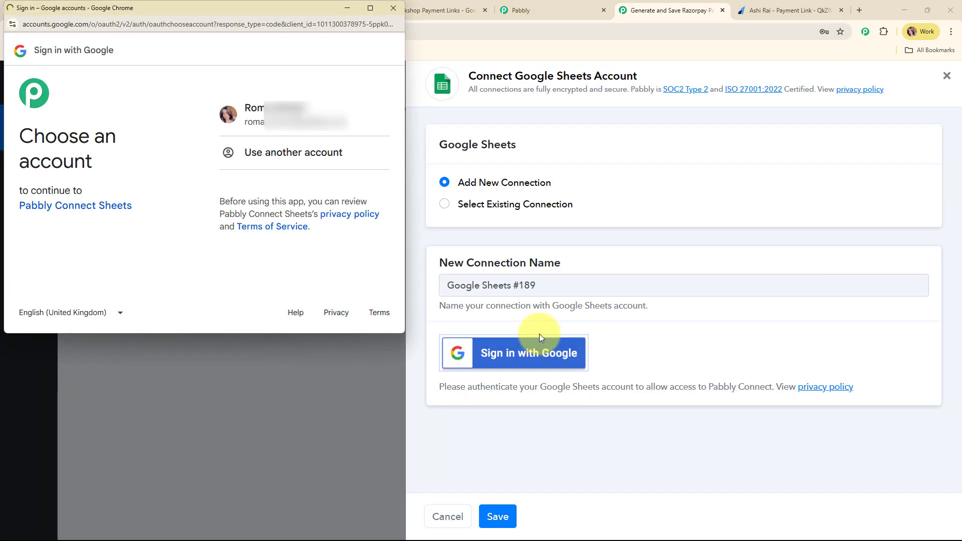
pyautogui.click(322, 138)
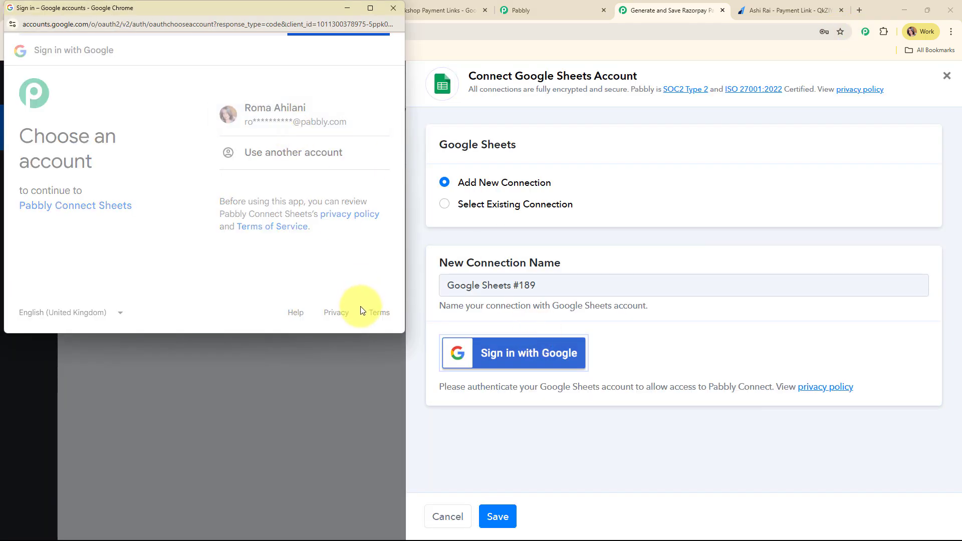
pyautogui.scroll(-3, 351, 290)
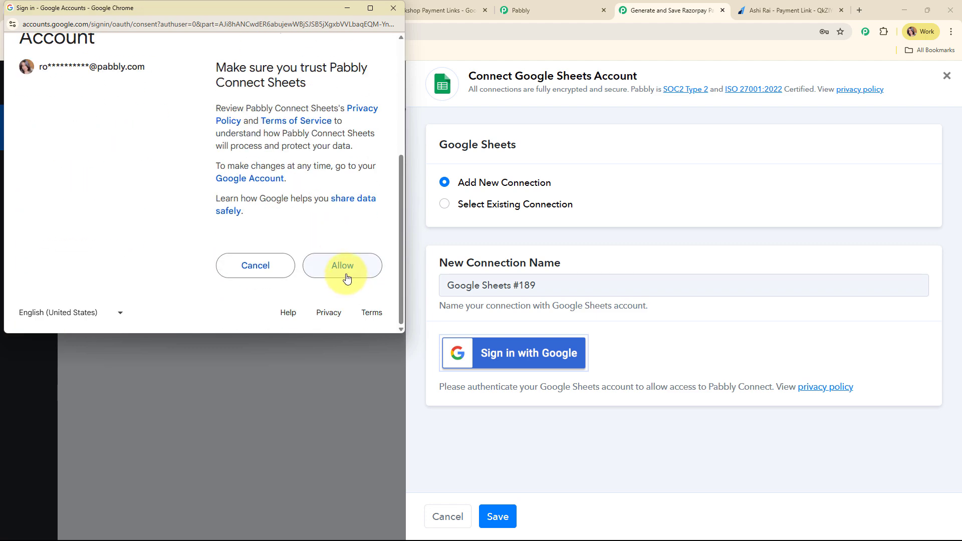
pyautogui.click(345, 277)
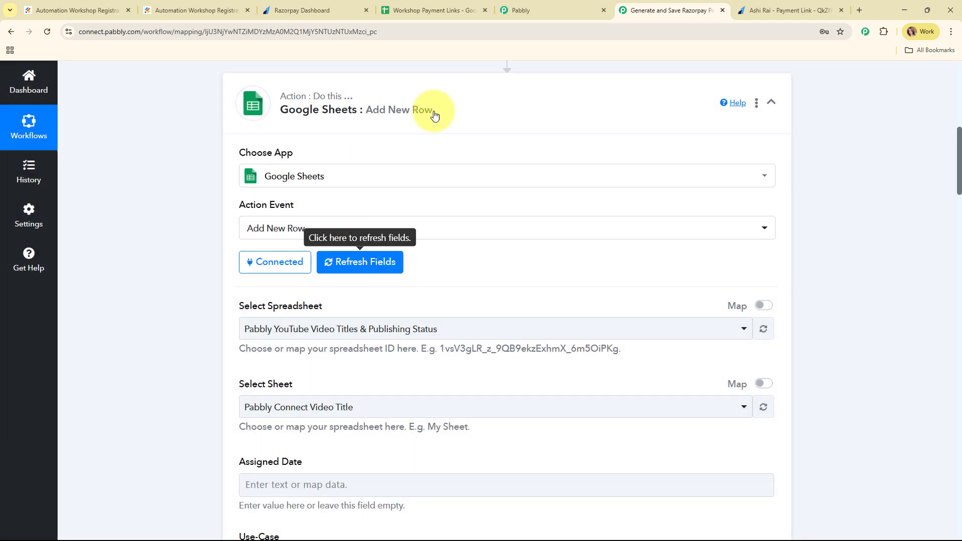
# - Choose the Workshop Payment Links spreadsheet and Sheet1, checking them against the sheet's column headers
pyautogui.scroll(-2, 488, 229)
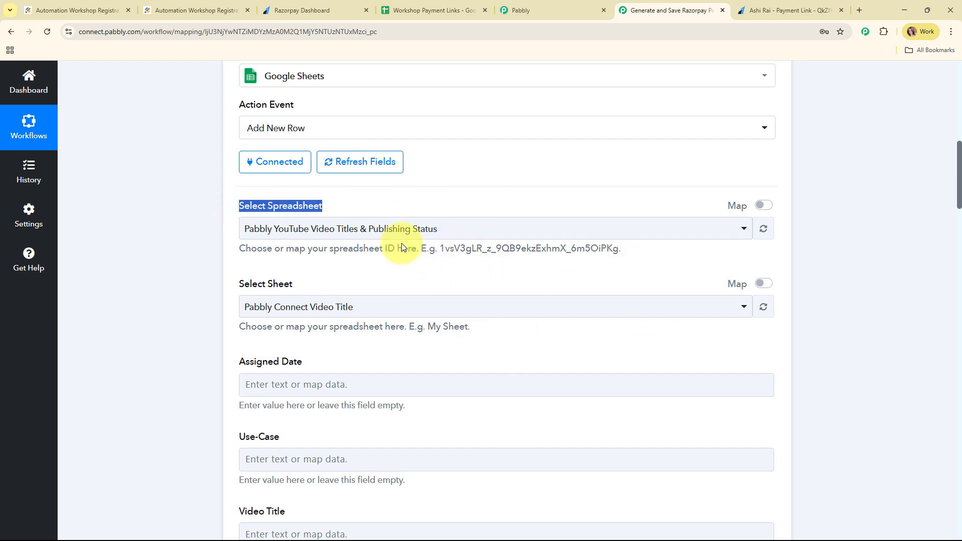
pyautogui.click(431, 10)
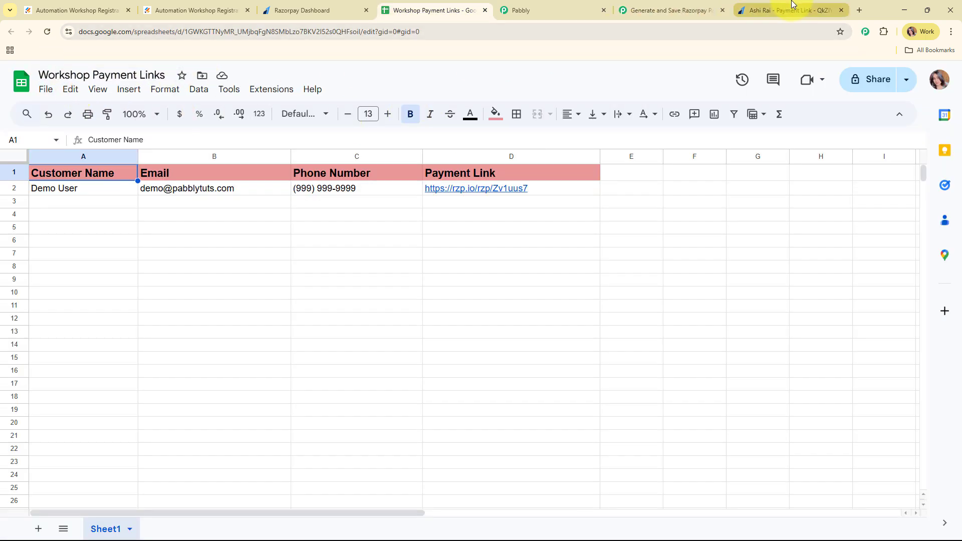
pyautogui.click(551, 10)
pyautogui.click(652, 10)
pyautogui.click(426, 229)
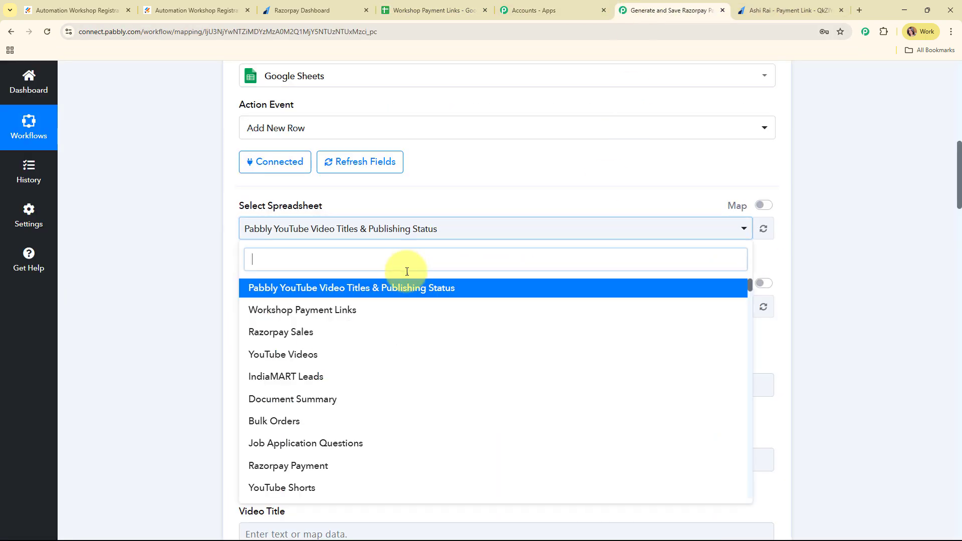
pyautogui.click(403, 311)
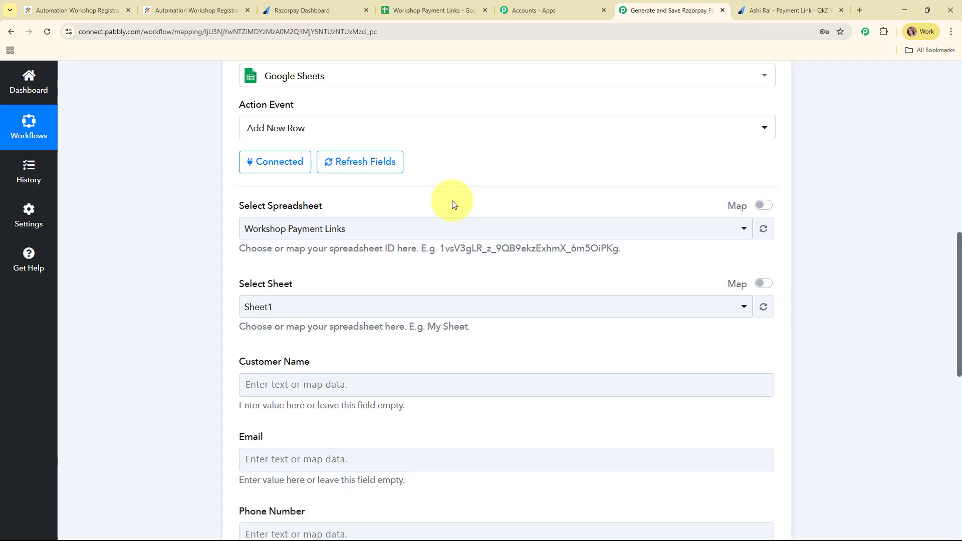
pyautogui.scroll(-2, 452, 201)
pyautogui.click(437, 265)
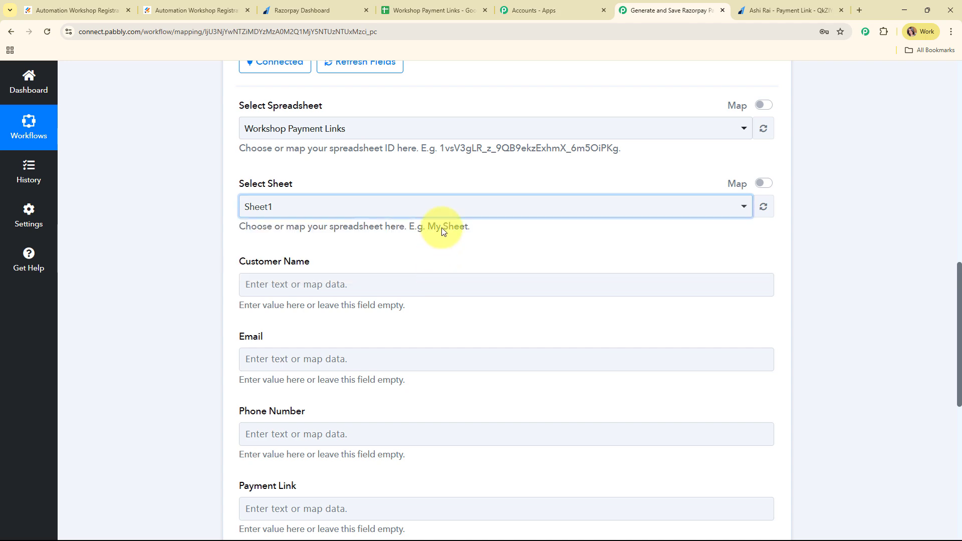
pyautogui.scroll(-3, 443, 216)
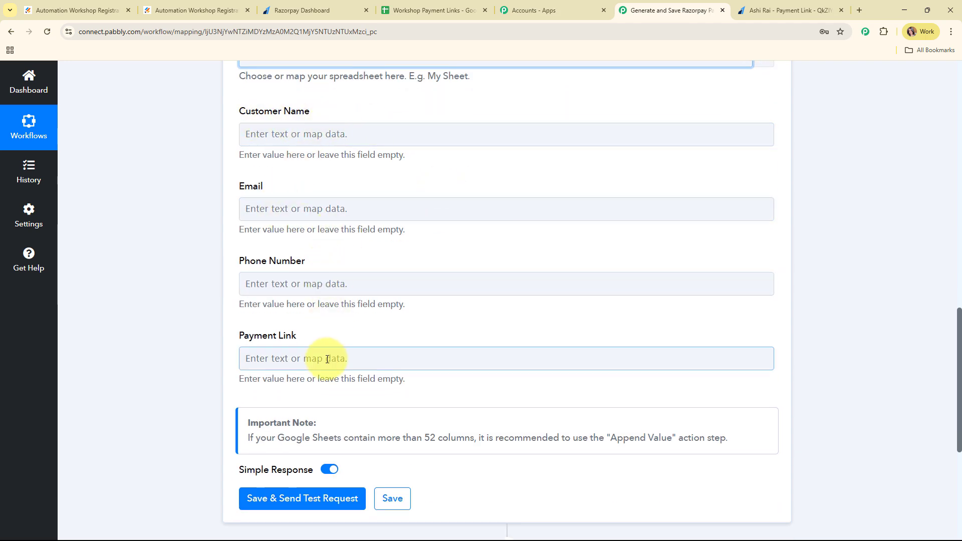
pyautogui.click(432, 19)
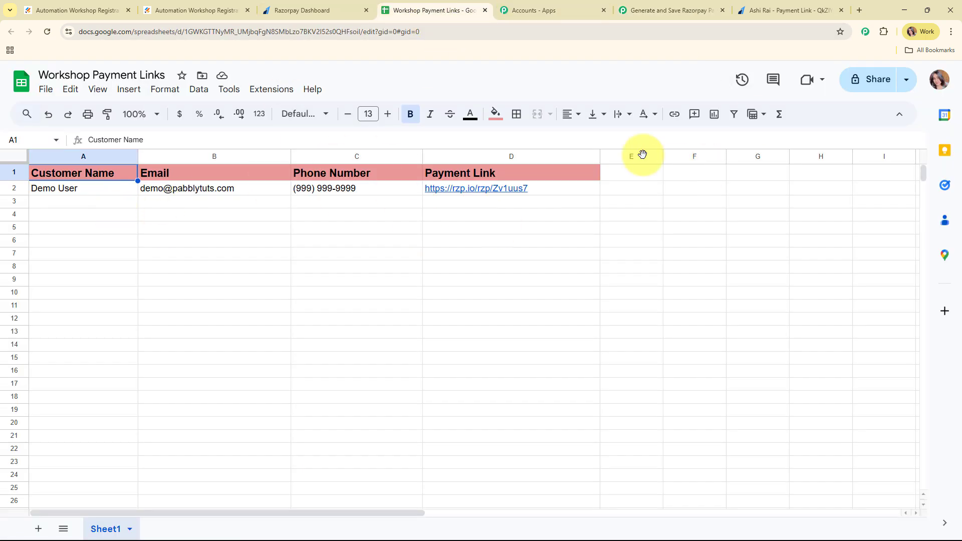
pyautogui.click(669, 10)
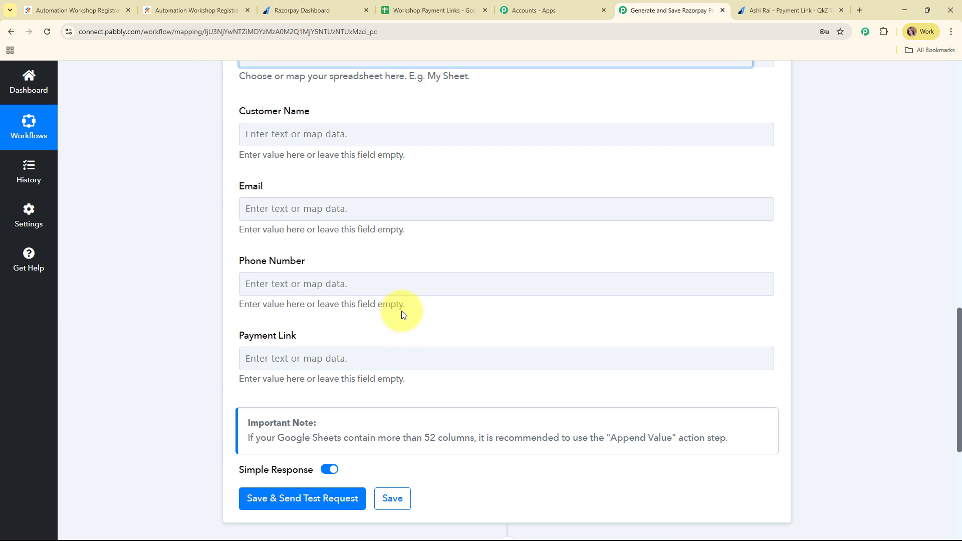
pyautogui.click(351, 212)
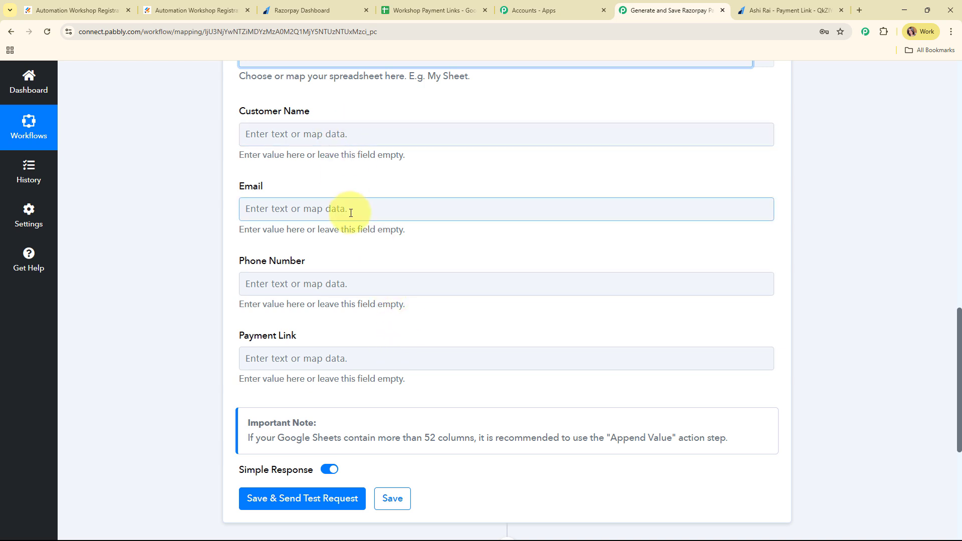
# - Map the Jotform first and last name into Customer Name and the email into Email
pyautogui.scroll(1, 351, 213)
pyautogui.click(373, 184)
pyautogui.click(391, 240)
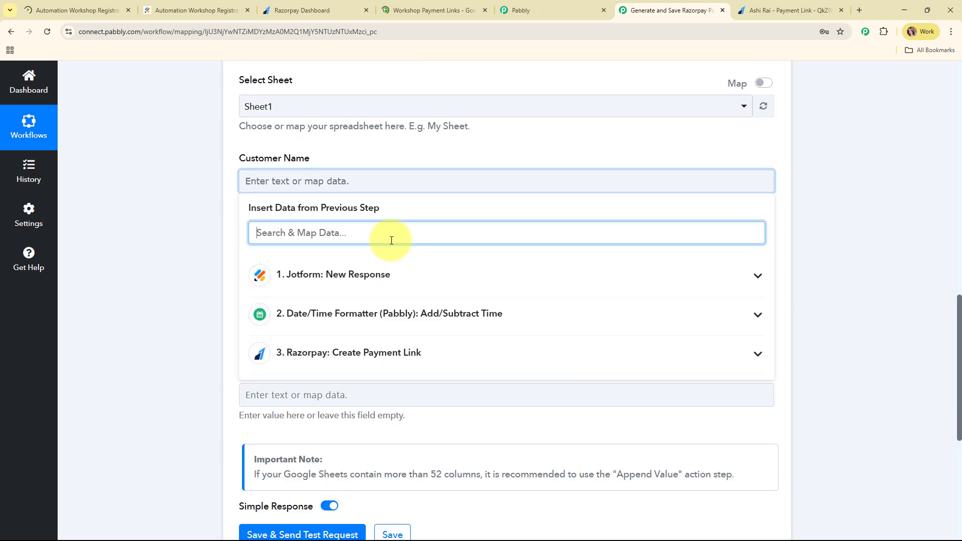
pyautogui.write('dum')
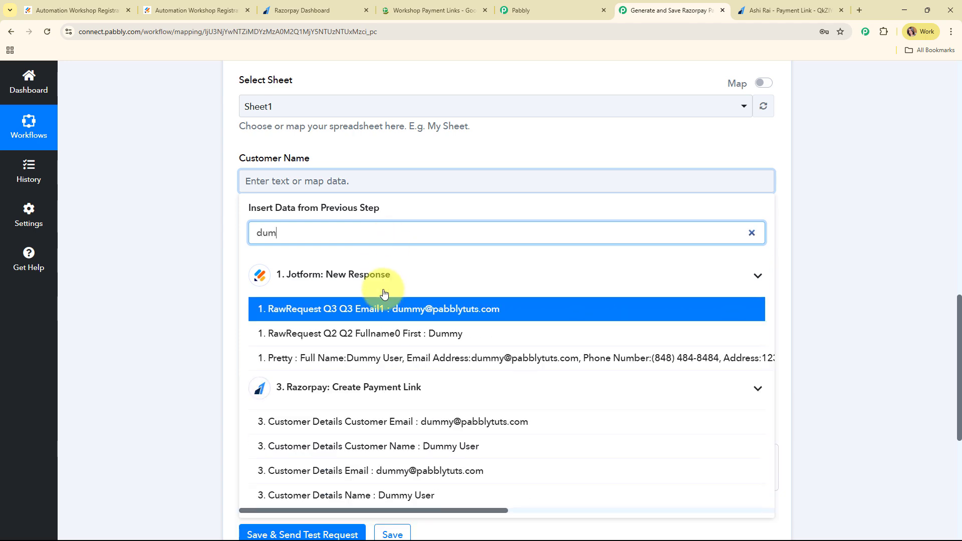
pyautogui.click(383, 333)
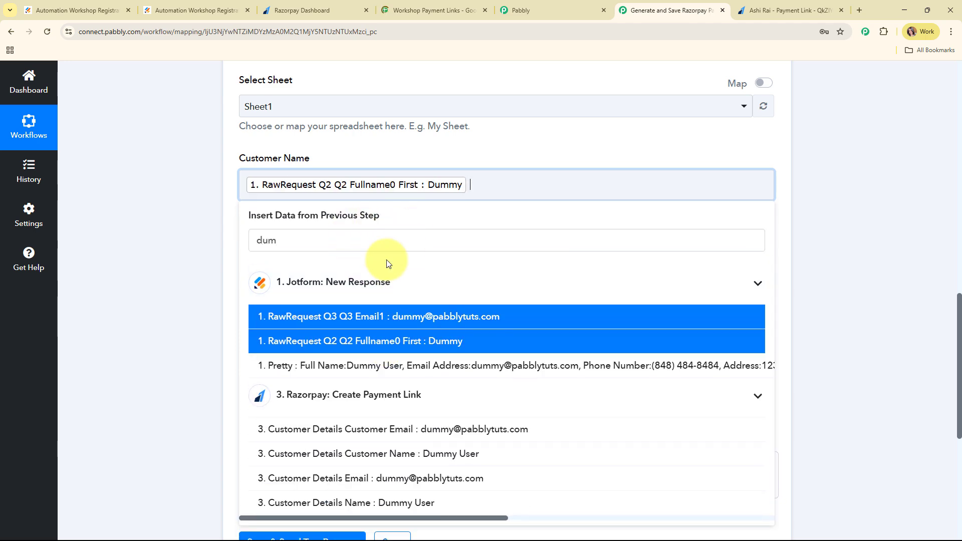
pyautogui.click(226, 243)
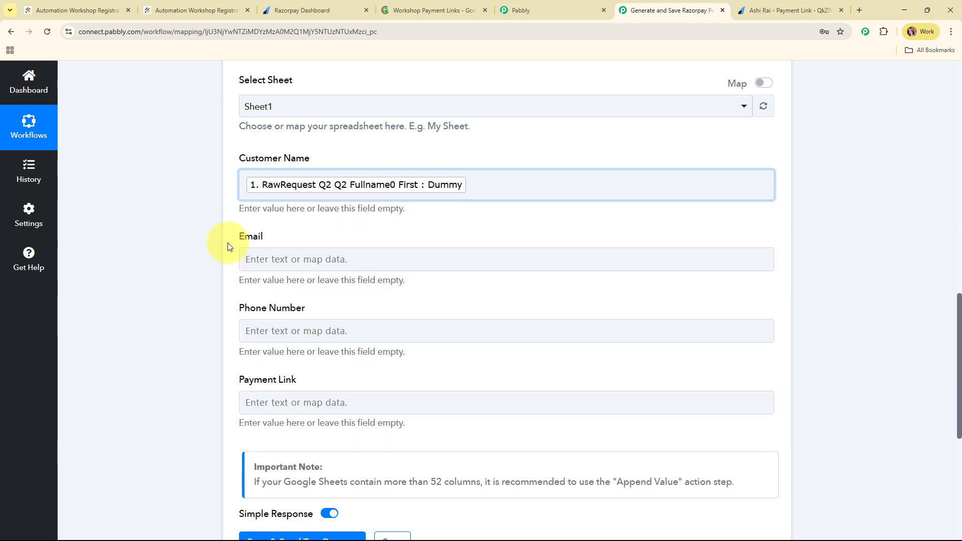
pyautogui.click(518, 185)
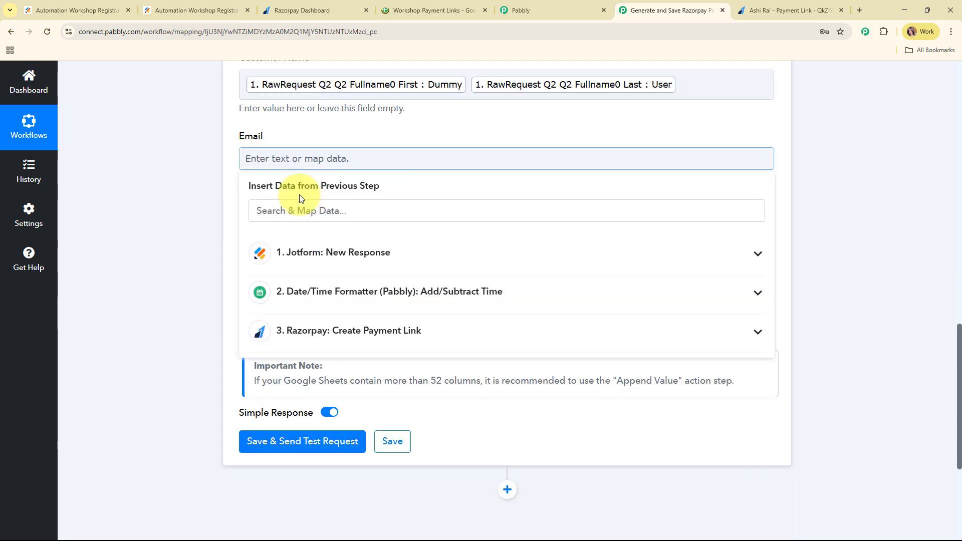
pyautogui.click(308, 209)
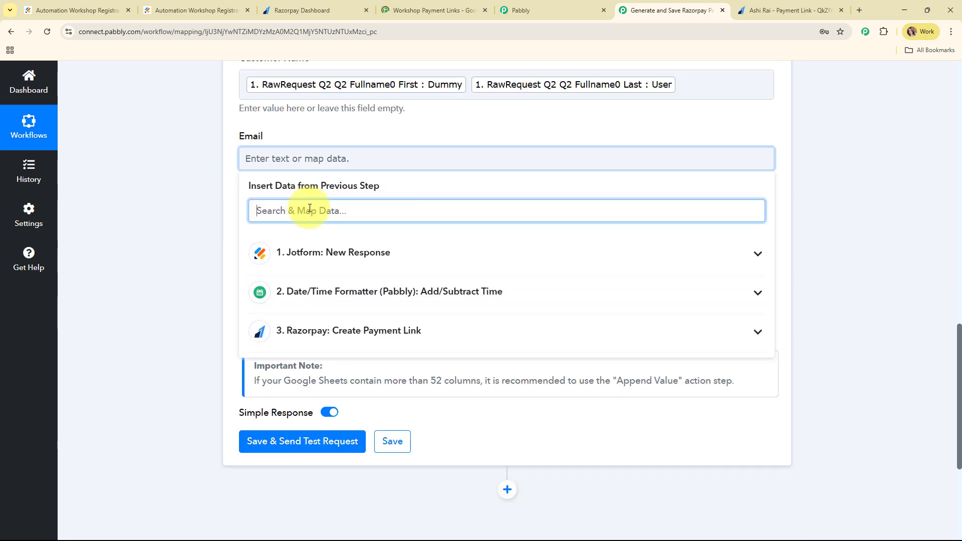
pyautogui.write('@')
pyautogui.click(369, 293)
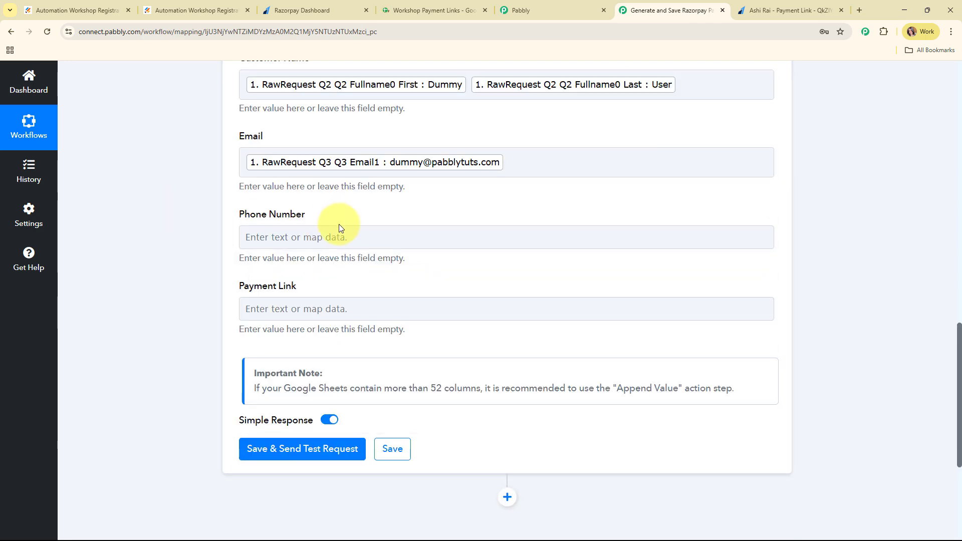
# - Map 'Q4 Phone2 Full' to Phone Number and '3. Short Url' to Payment Link
pyautogui.click(337, 227)
pyautogui.click(356, 245)
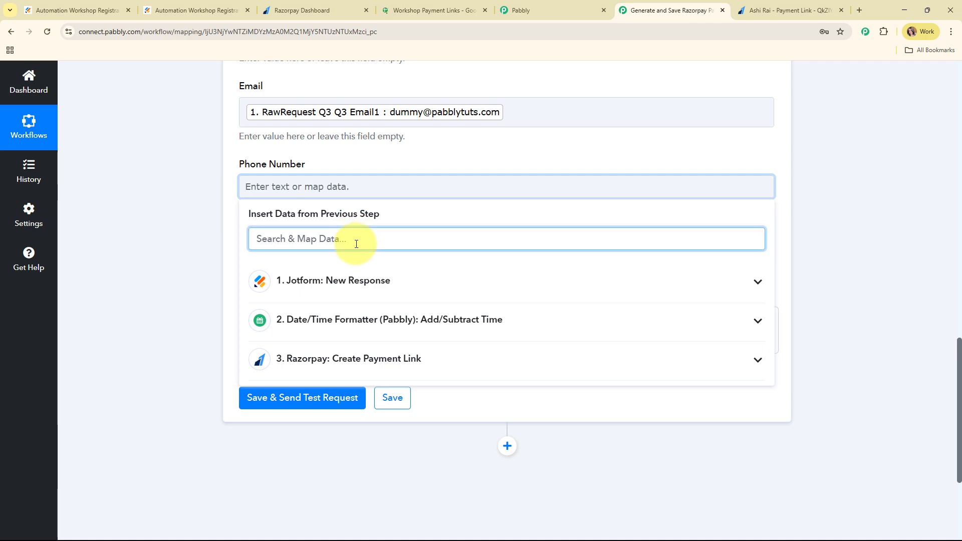
pyautogui.write('84')
pyautogui.click(425, 335)
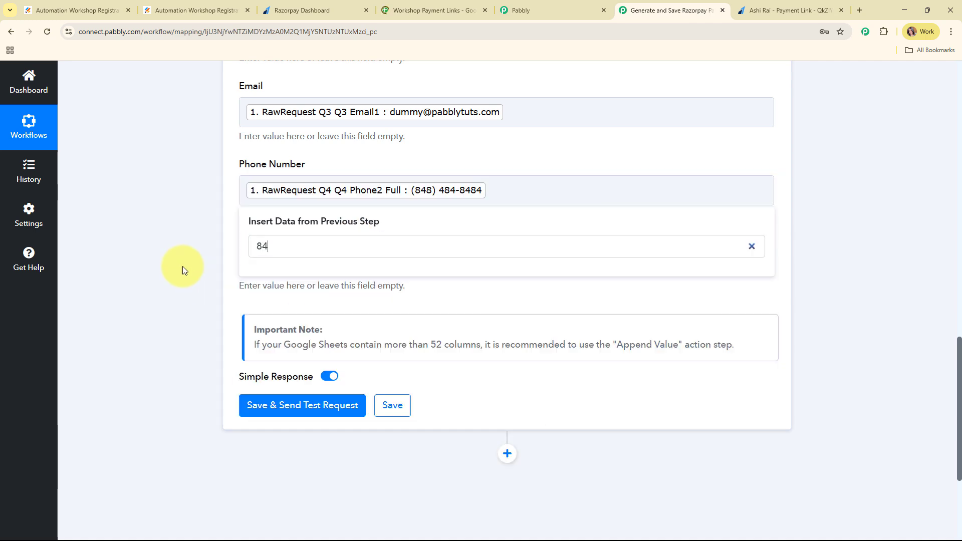
pyautogui.click(347, 166)
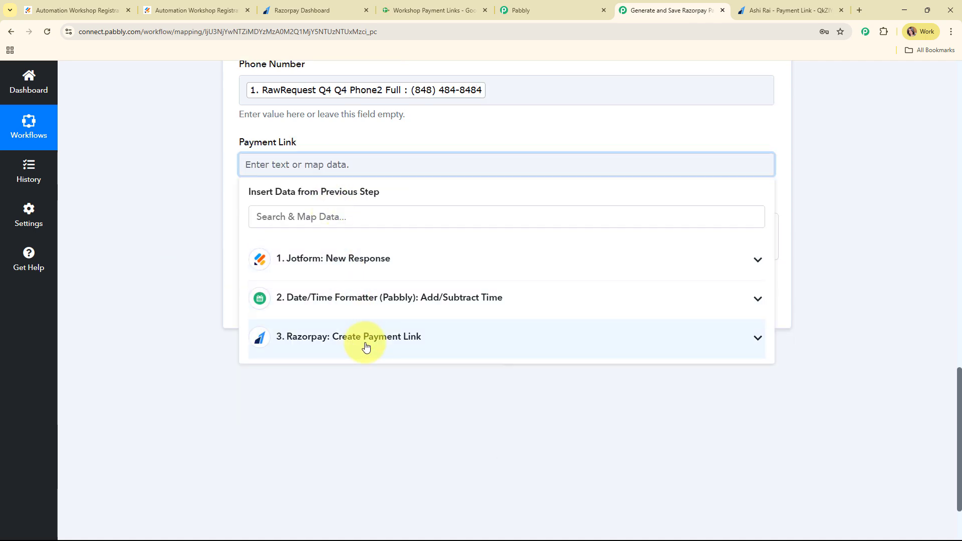
pyautogui.click(365, 343)
pyautogui.scroll(-3, 383, 405)
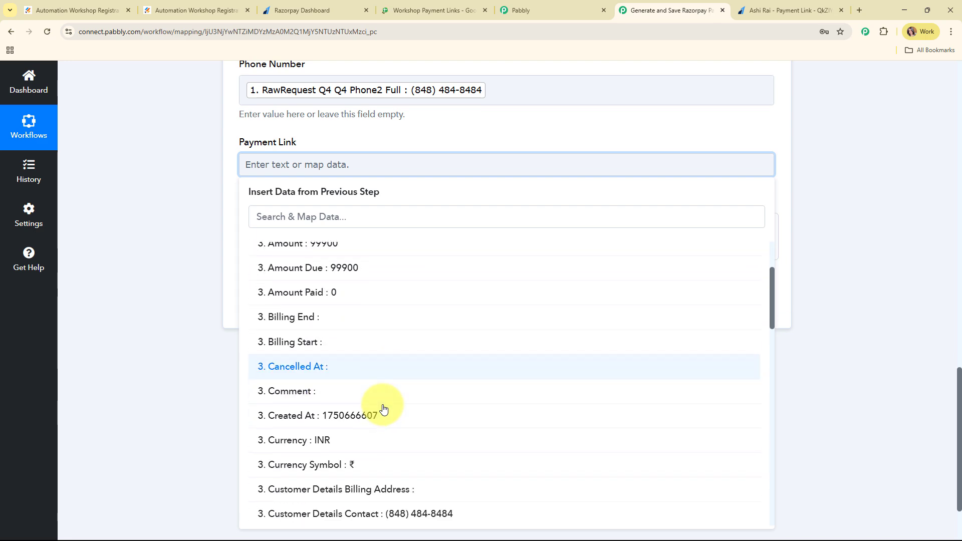
pyautogui.scroll(-6, 383, 409)
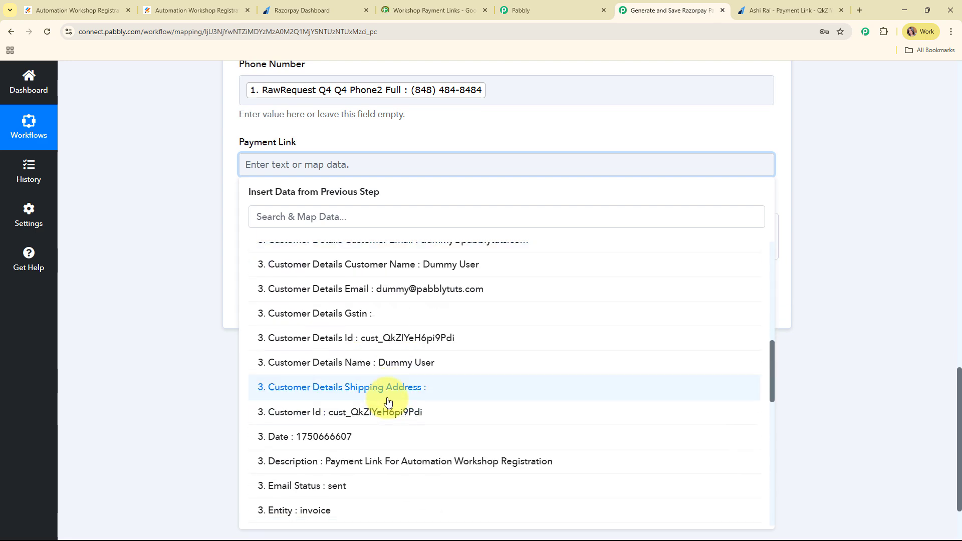
pyautogui.scroll(-9, 388, 398)
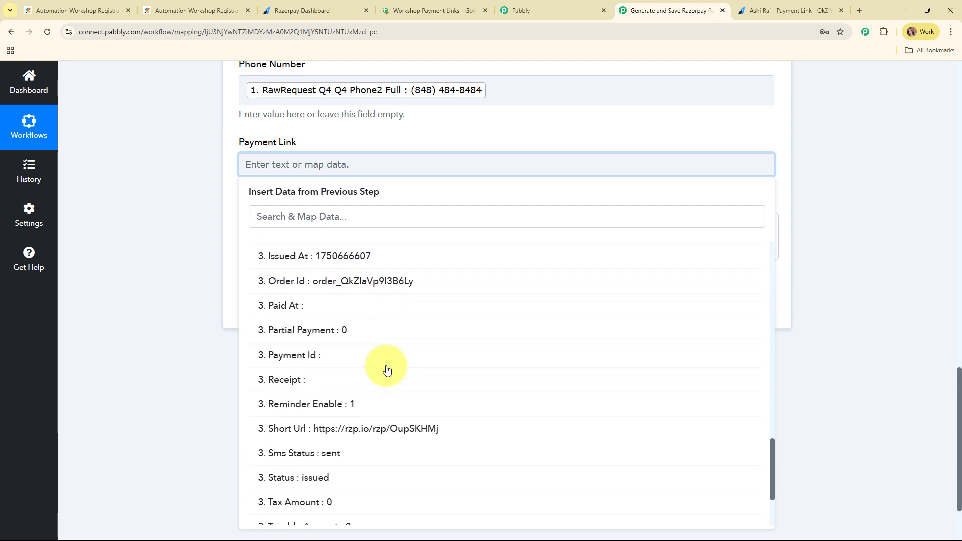
pyautogui.scroll(-4, 397, 351)
pyautogui.click(393, 318)
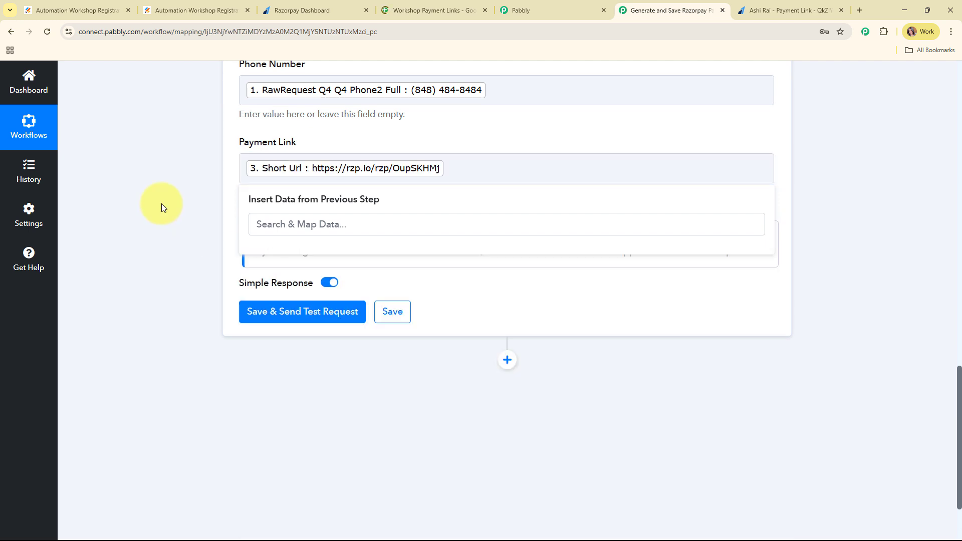
pyautogui.click(161, 207)
# - Send a test row, appending Sheet1!A3:D3, then collapse the Google Sheets step
pyautogui.scroll(-2, 552, 200)
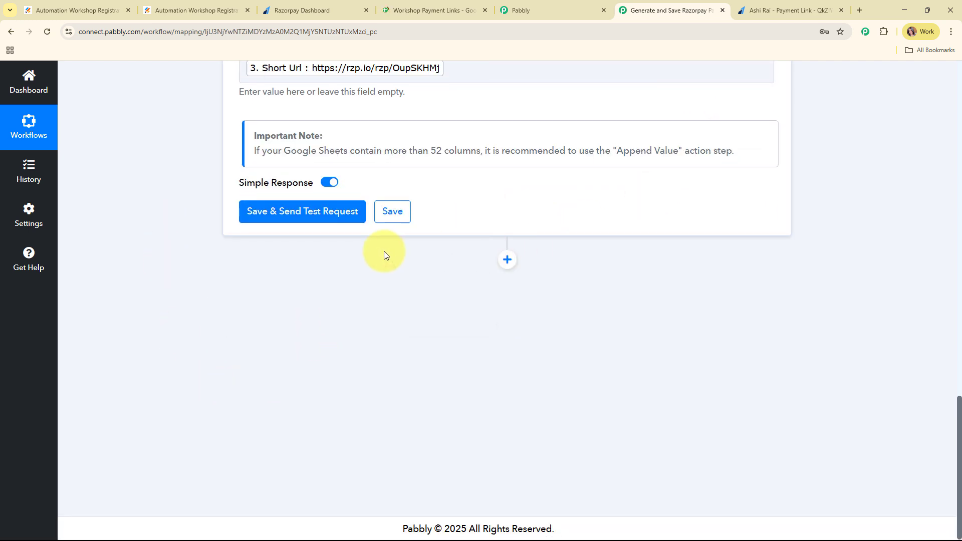
pyautogui.click(312, 215)
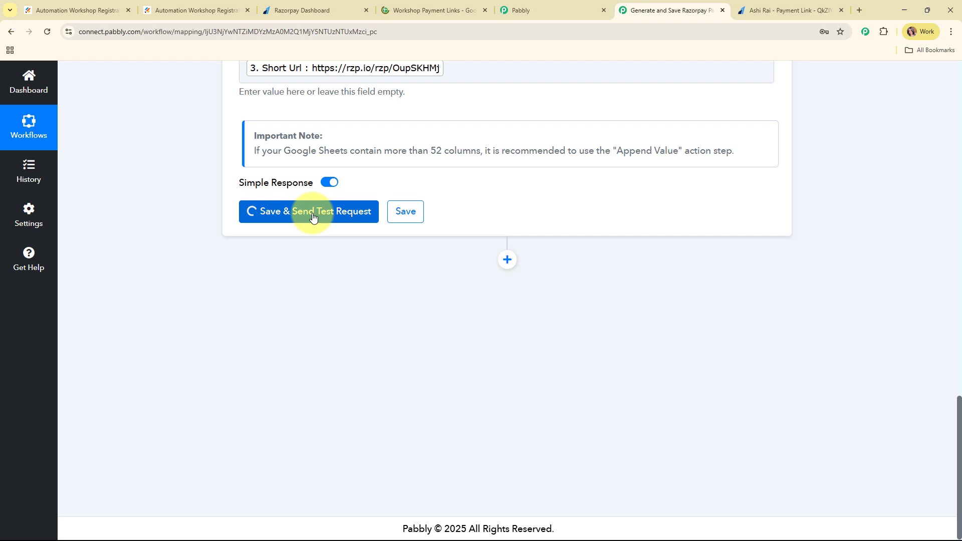
pyautogui.scroll(-2, 752, 226)
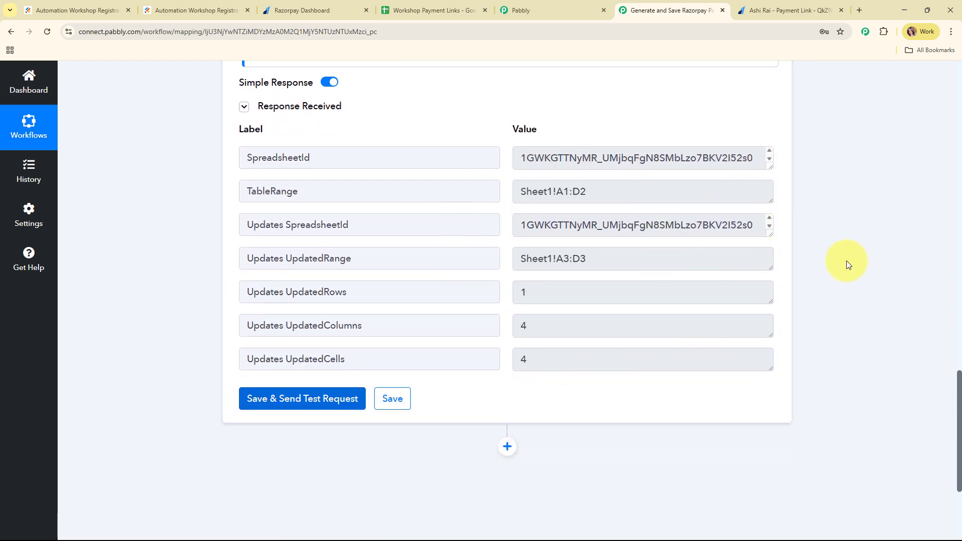
pyautogui.scroll(15, 849, 265)
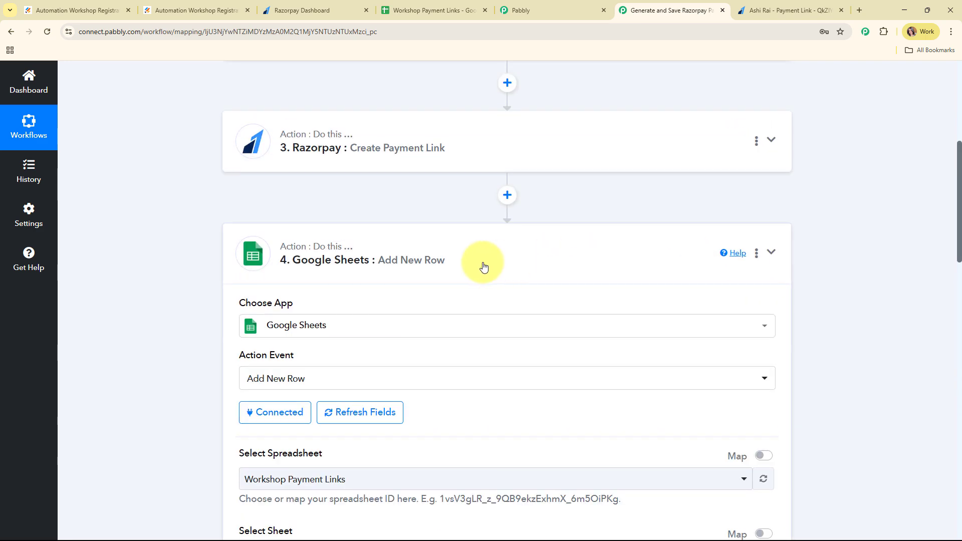
pyautogui.click(481, 265)
pyautogui.scroll(5, 430, 251)
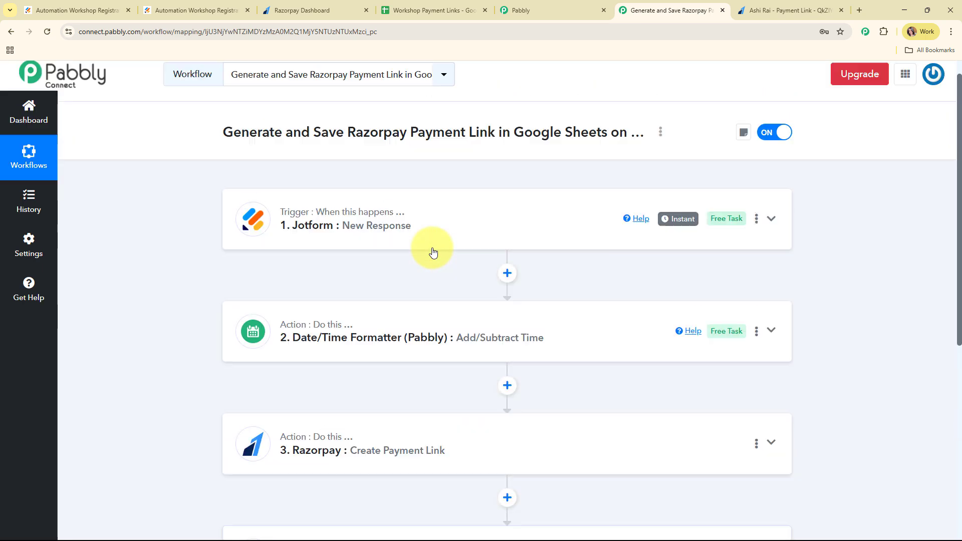
pyautogui.click(429, 10)
pyautogui.click(139, 114)
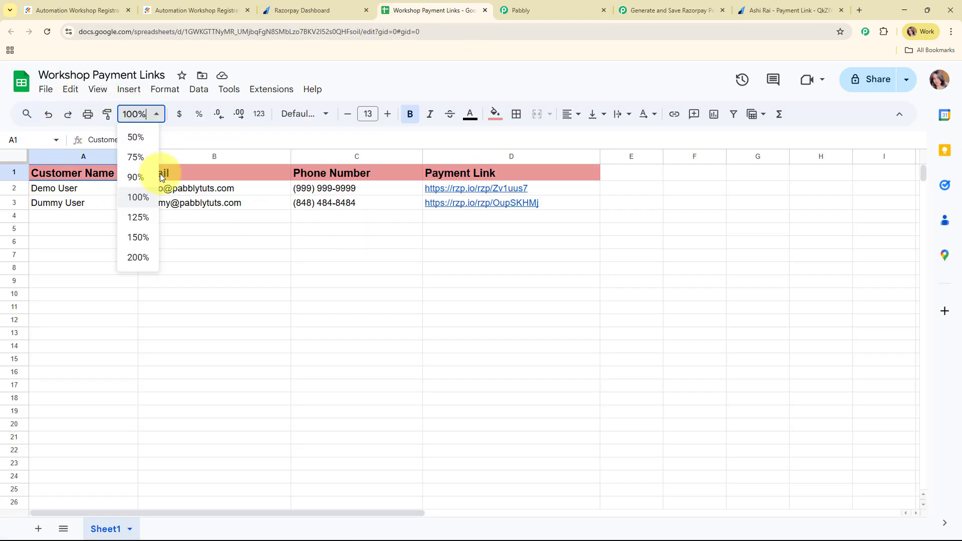
pyautogui.click(138, 215)
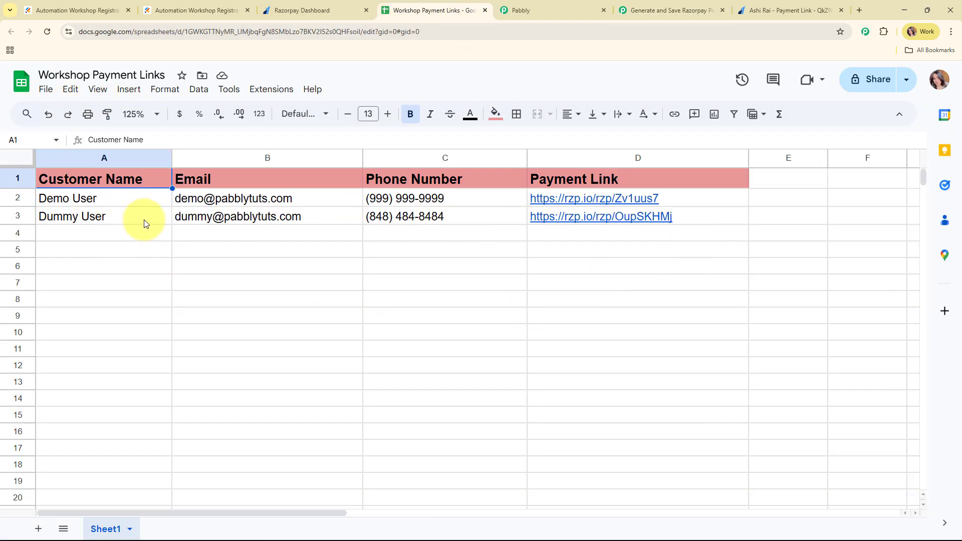
pyautogui.click(144, 220)
pyautogui.click(342, 222)
pyautogui.click(514, 221)
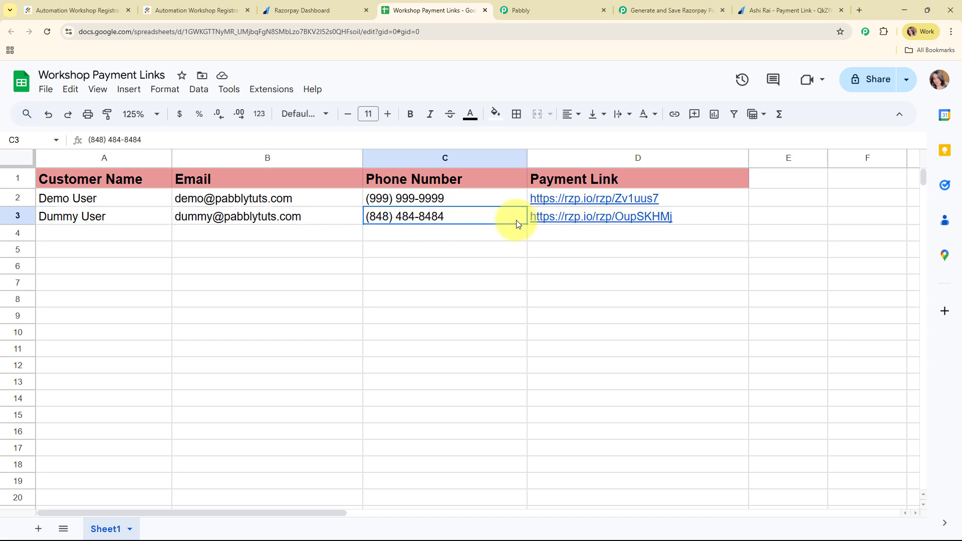
pyautogui.click(719, 222)
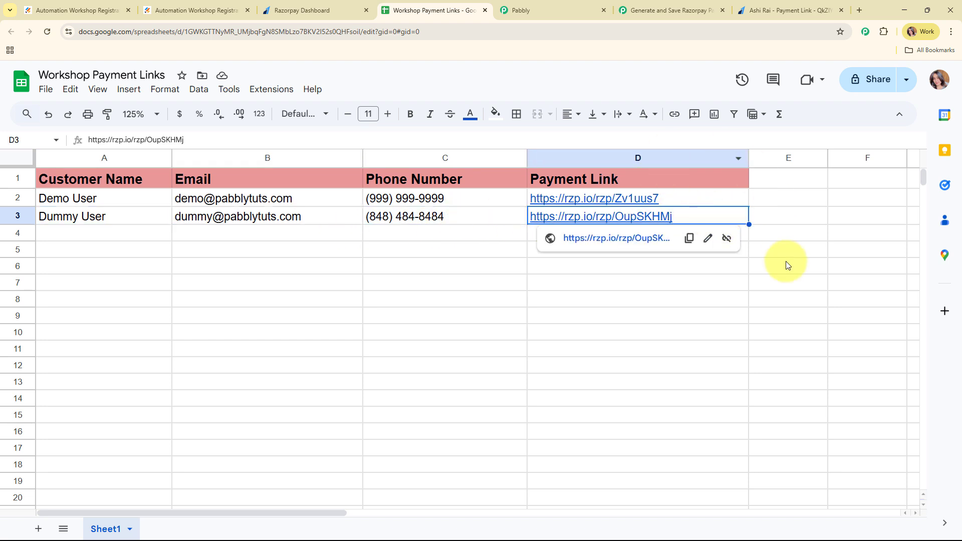
pyautogui.click(673, 8)
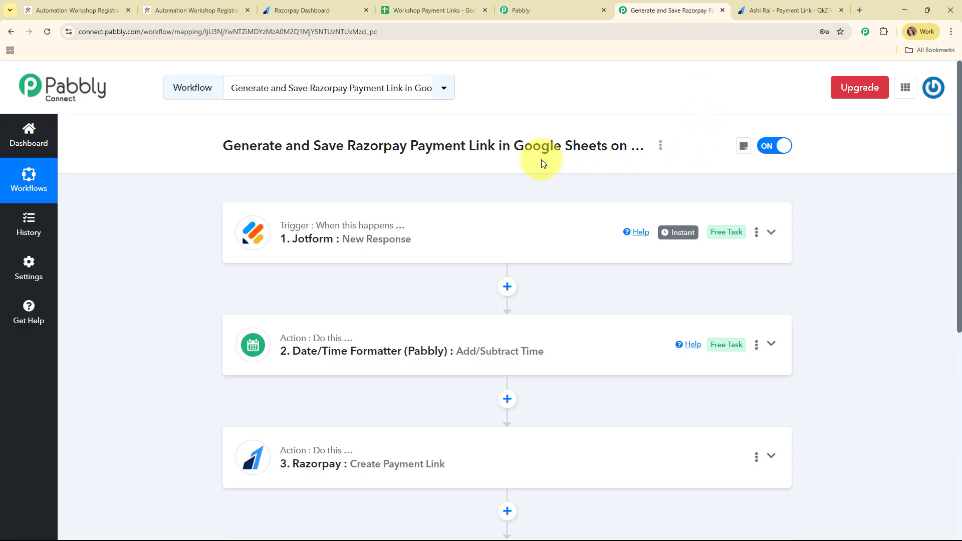
# - Review the four workflow steps, then switch to Razorpay's payment-request email in Gmail
pyautogui.scroll(-1, 443, 179)
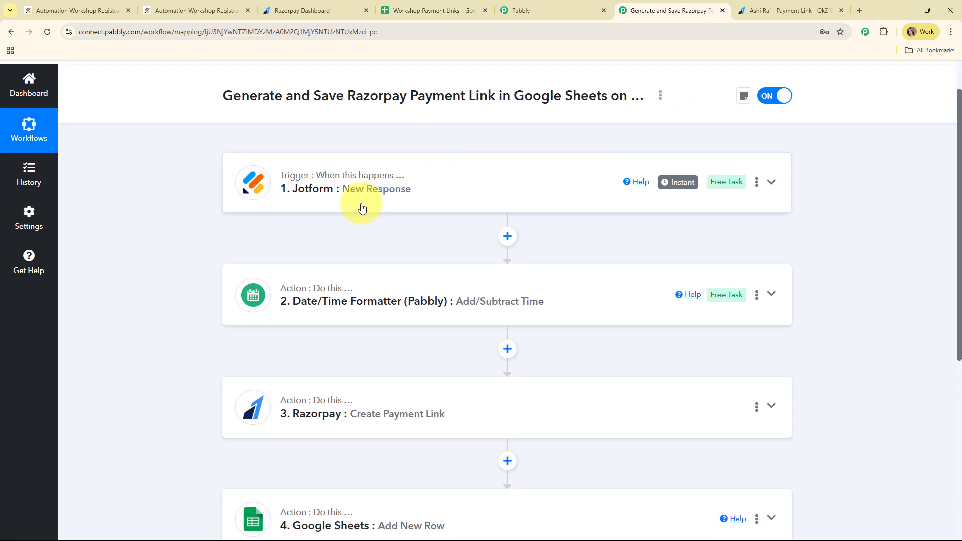
pyautogui.scroll(-1, 362, 208)
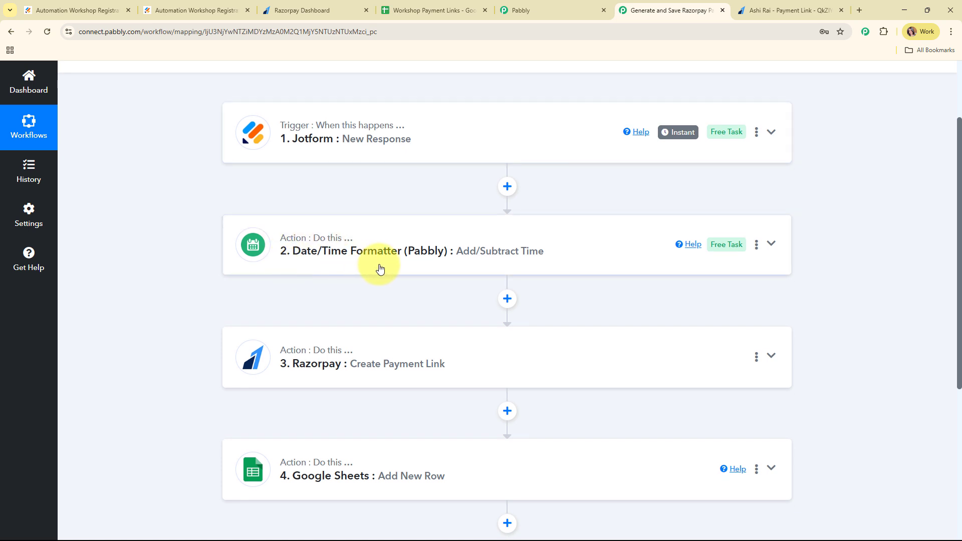
pyautogui.scroll(-2, 379, 268)
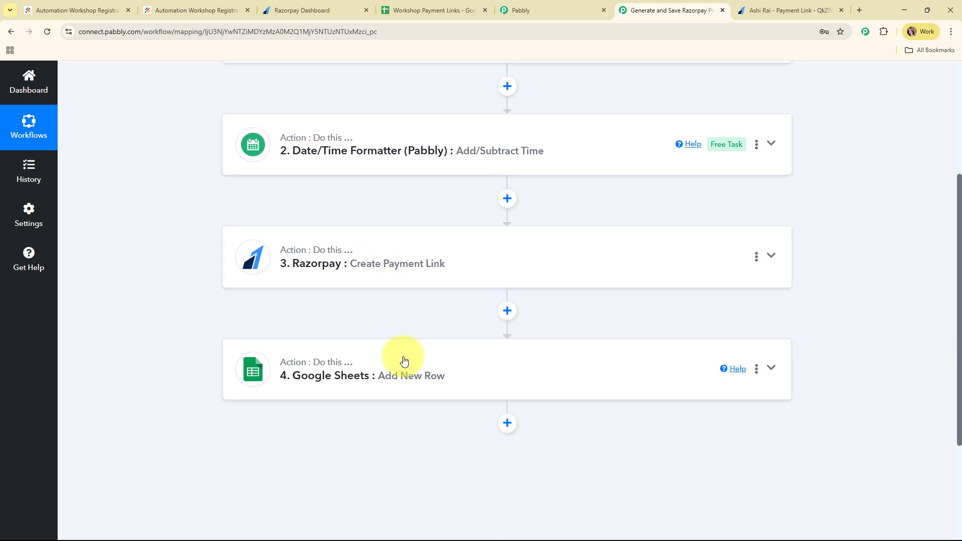
pyautogui.scroll(3, 404, 359)
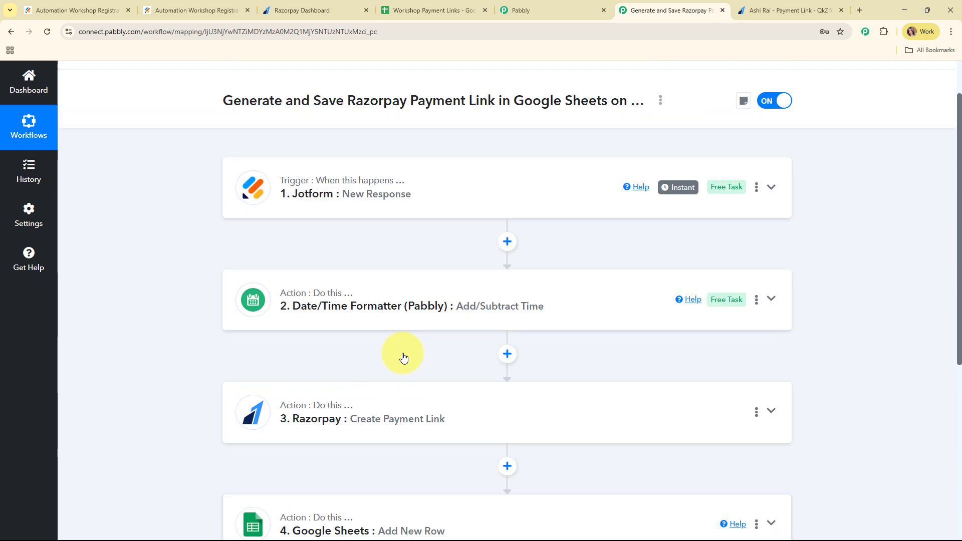
pyautogui.scroll(1, 404, 359)
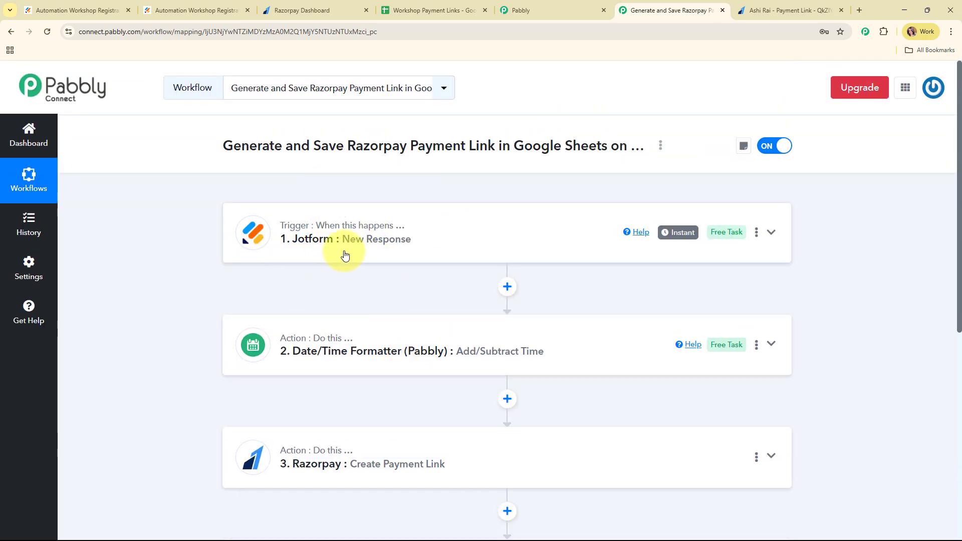
pyautogui.scroll(-3, 346, 256)
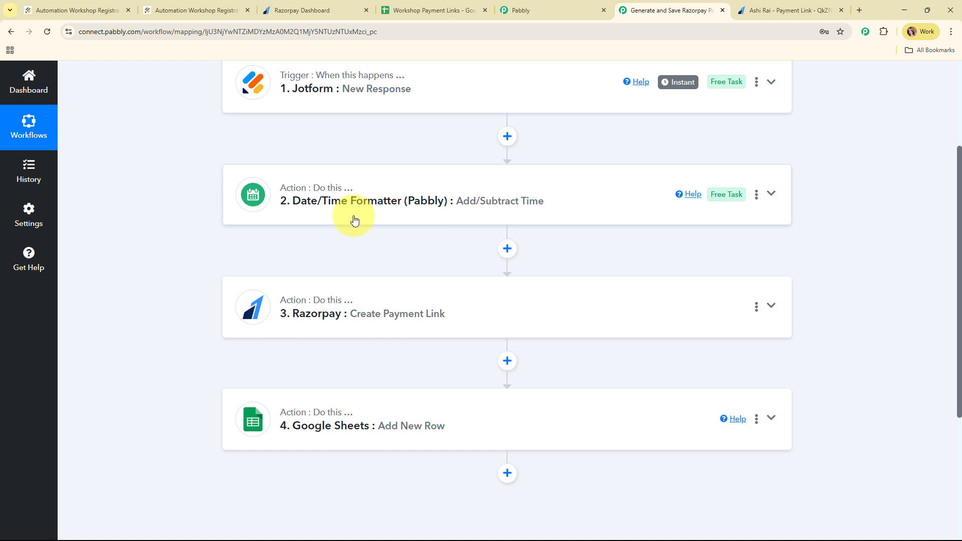
pyautogui.scroll(-1, 355, 220)
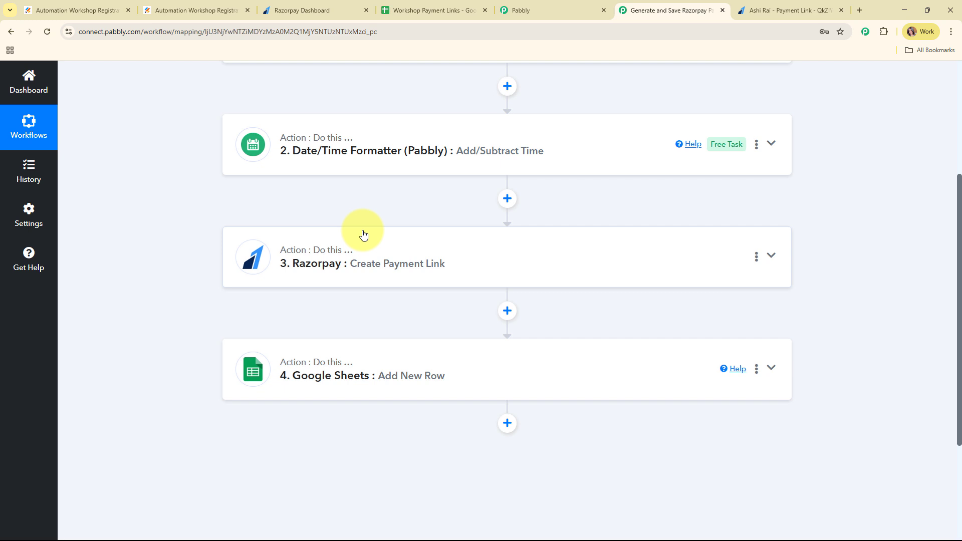
pyautogui.scroll(-2, 363, 236)
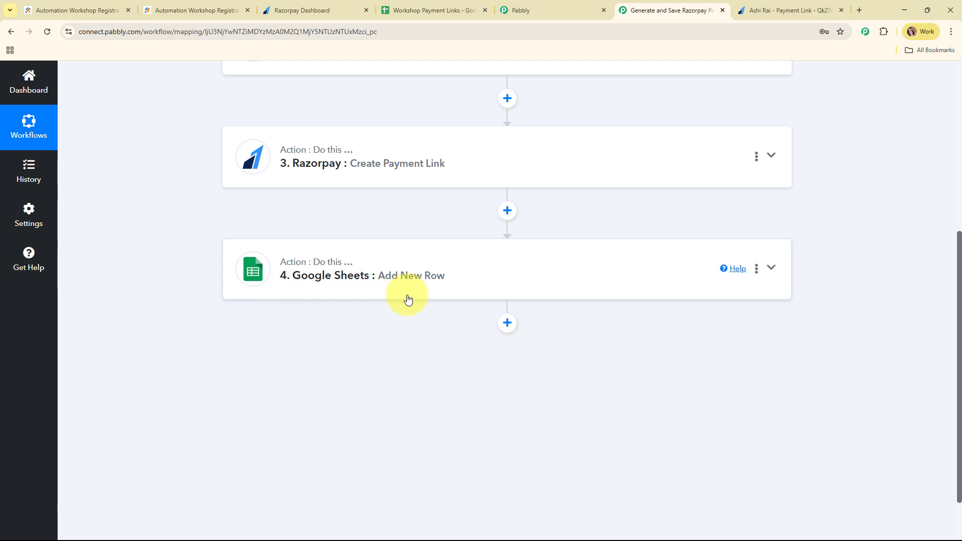
pyautogui.scroll(6, 409, 299)
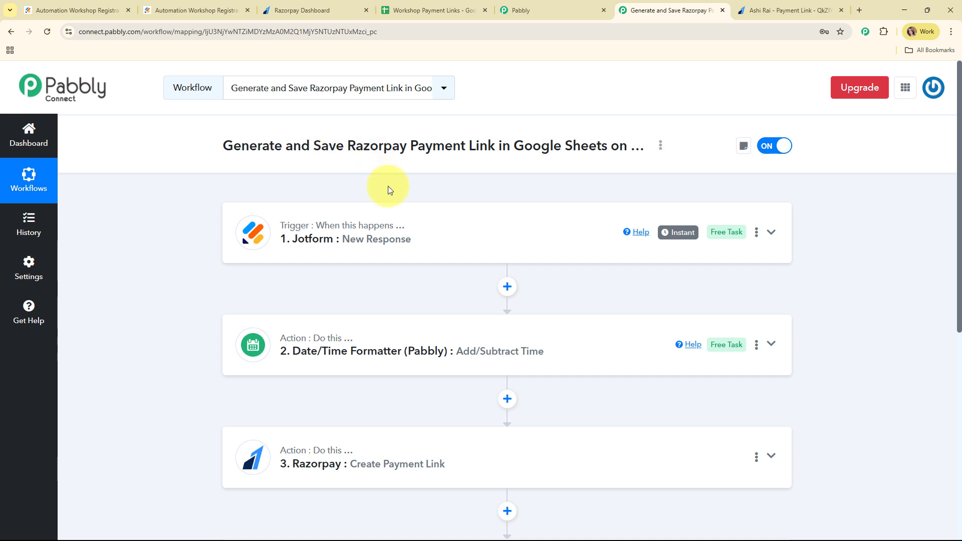
pyautogui.hotkey('alt', 'Tab')
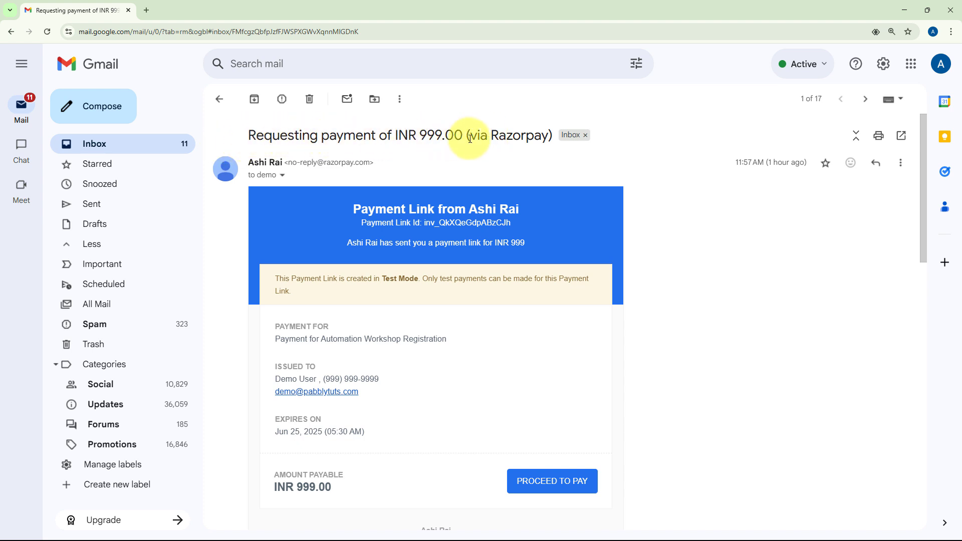
# - Scroll through the INR 999.00 payment email, then minimize Gmail to reveal the workflow
pyautogui.scroll(-2, 621, 194)
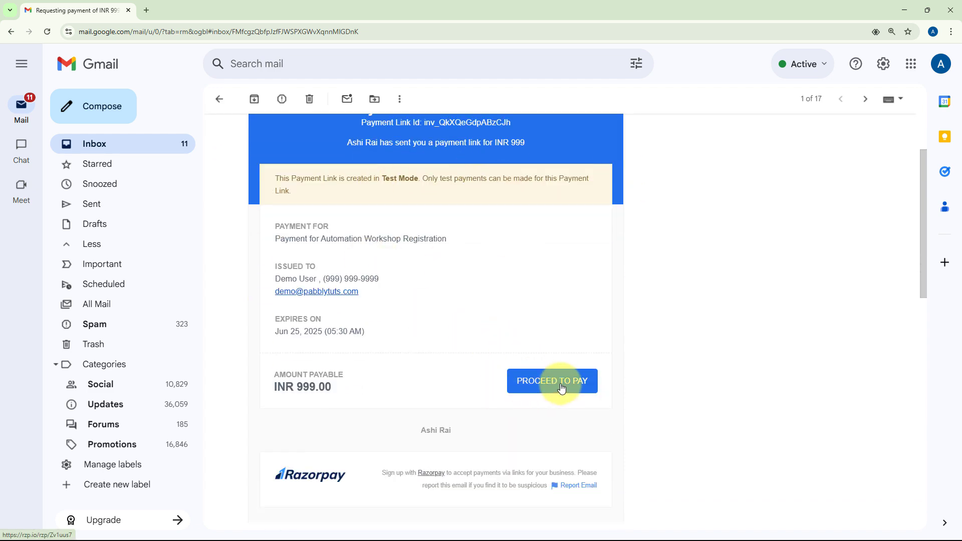
pyautogui.click(905, 10)
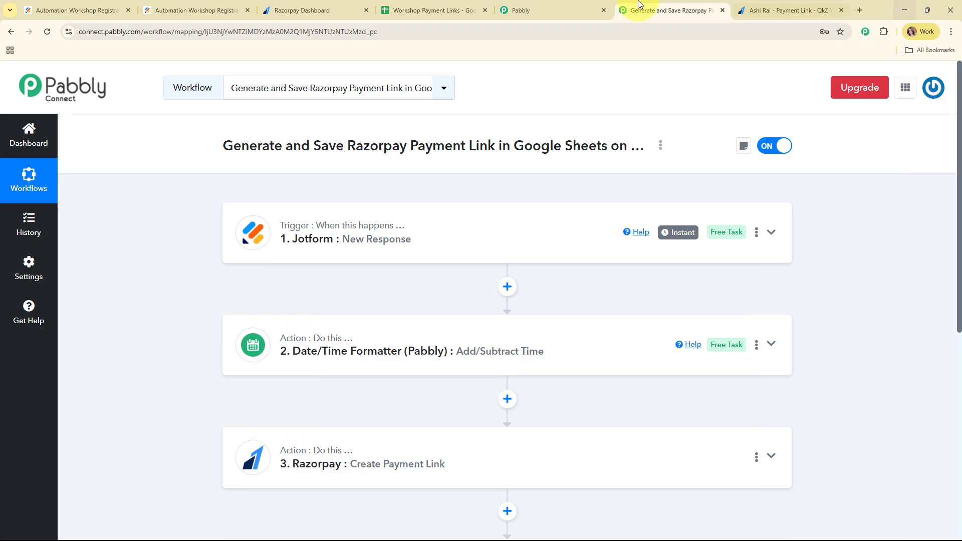